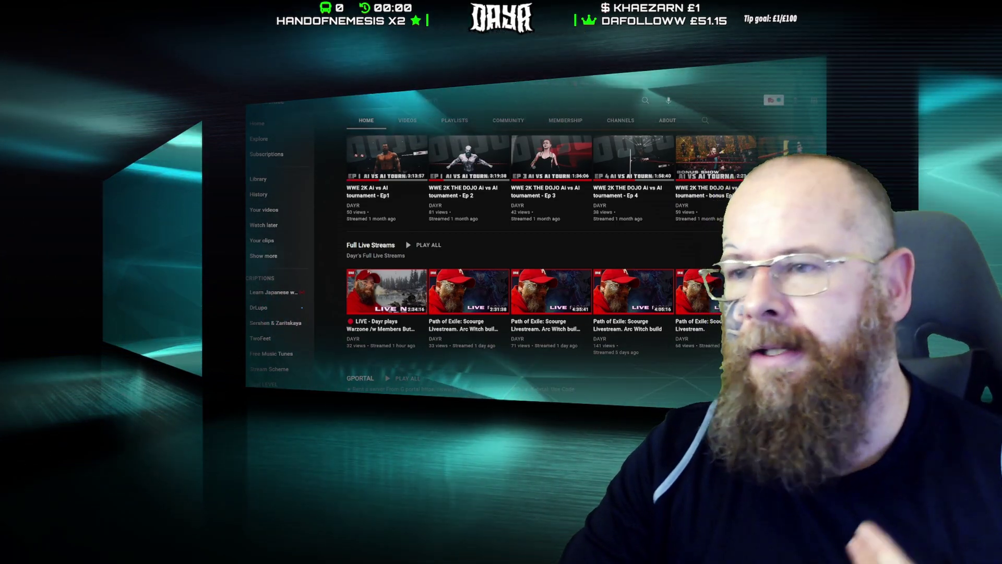
Open YouTube Studio from the channel page and look over the channel dashboard
{"action": "scroll", "coordinate": [708, 140], "scroll_direction": "up", "scroll_amount": 5}
{"action": "scroll", "coordinate": [708, 141], "scroll_direction": "down", "scroll_amount": 5}
{"action": "scroll", "coordinate": [548, 235], "scroll_direction": "down", "scroll_amount": 1}
{"action": "left_click", "coordinate": [814, 100]}
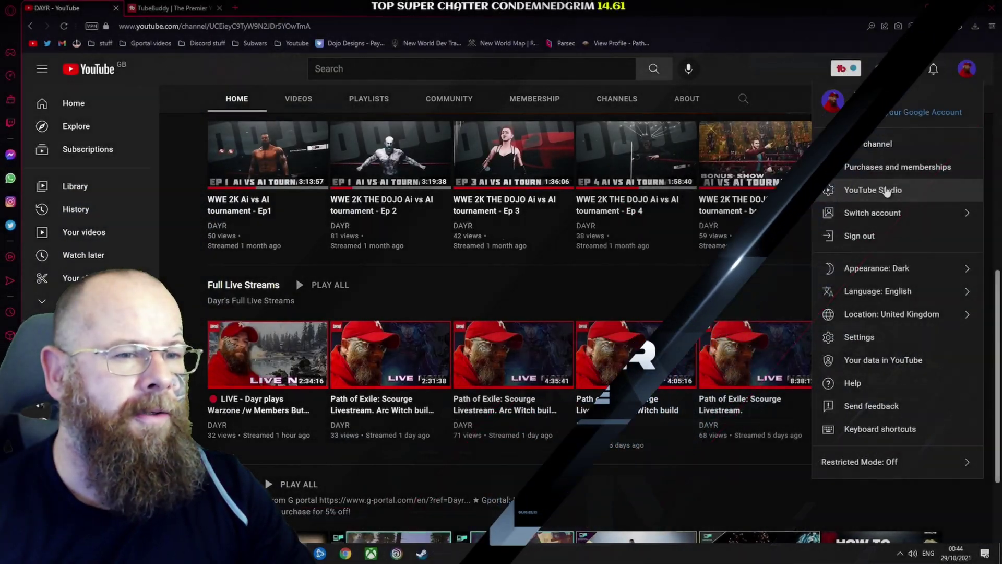
{"action": "left_click", "coordinate": [888, 190]}
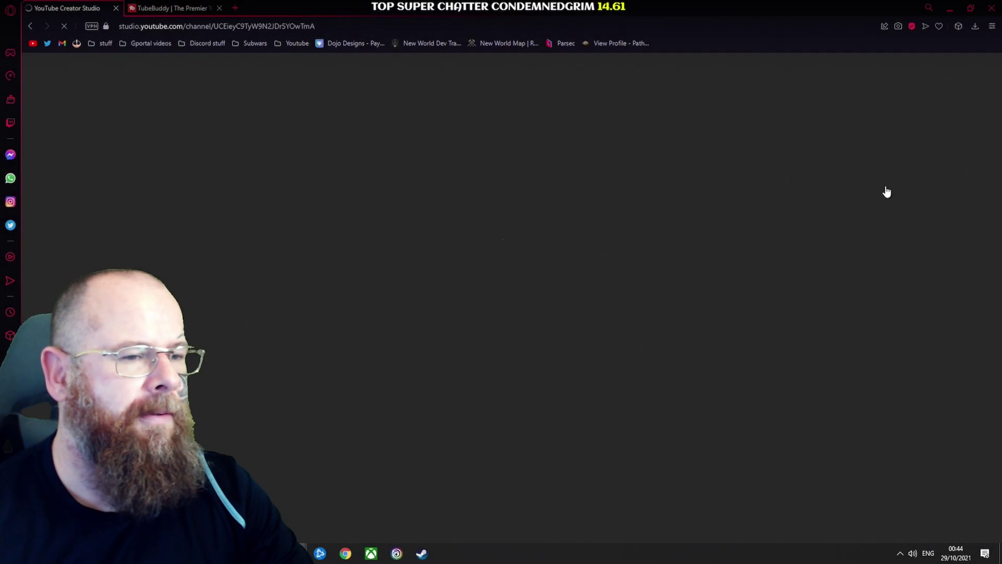
{"action": "scroll", "coordinate": [372, 219], "scroll_direction": "down", "scroll_amount": 5}
{"action": "scroll", "coordinate": [370, 213], "scroll_direction": "up", "scroll_amount": 5}
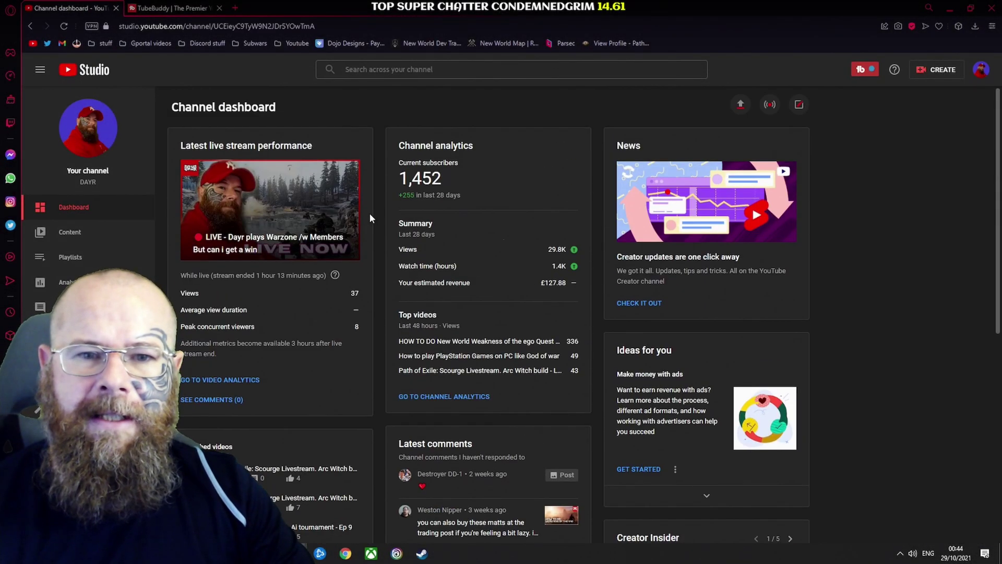
Start scheduling a live stream as a new one instead of reusing the previous stream's settings
{"action": "left_click", "coordinate": [769, 106]}
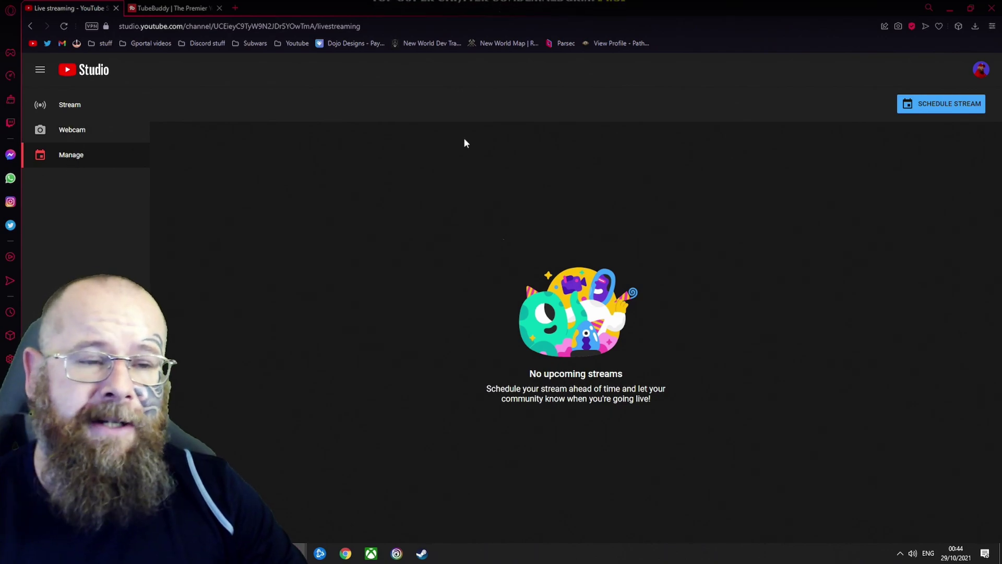
{"action": "left_click", "coordinate": [921, 104]}
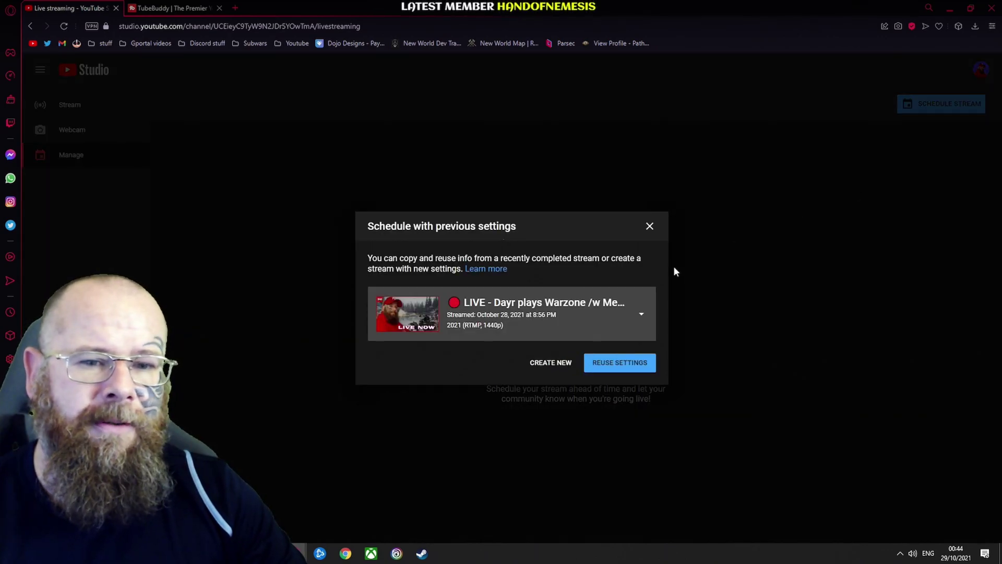
{"action": "left_click", "coordinate": [559, 364]}
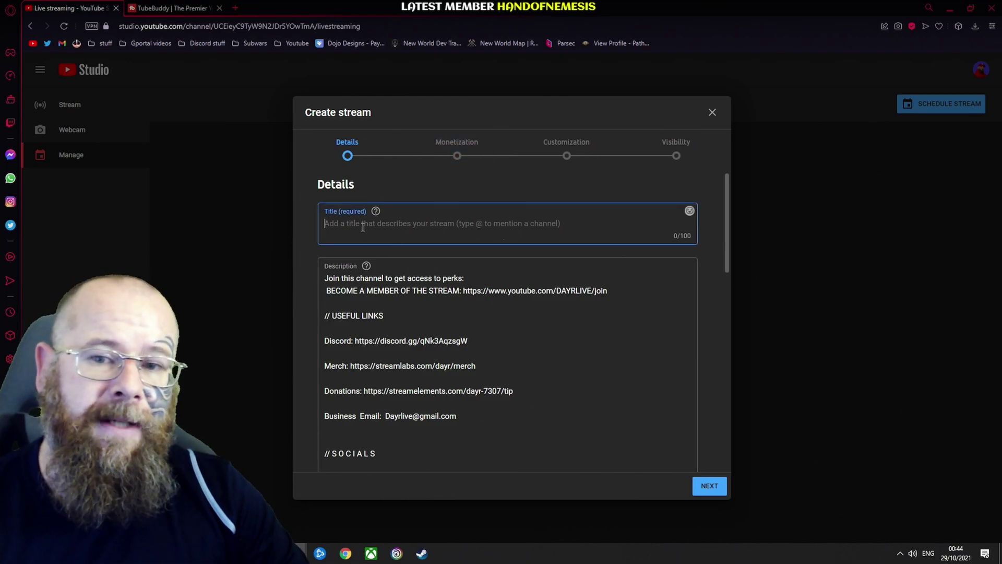
{"action": "type", "text": "Dayrs"}
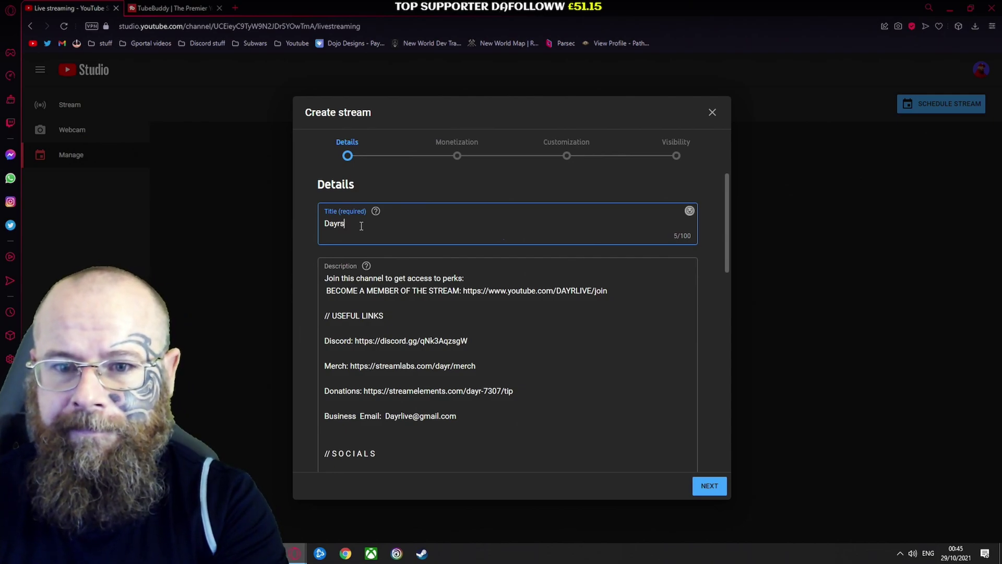
{"action": "key", "text": "BackSpace"}
{"action": "key", "text": "BackSpace"}
{"action": "key", "text": "BackSpace"}
{"action": "key", "text": "BackSpace"}
{"action": "key", "text": "BackSpace"}
{"action": "key", "text": "BackSpace"}
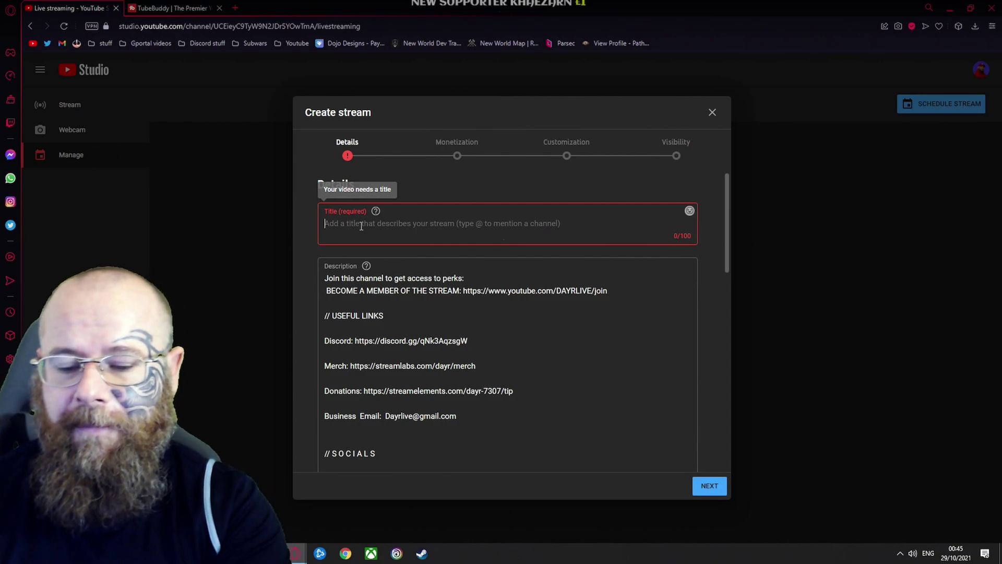
{"action": "type", "text": "W"}
{"action": "key", "text": "BackSpace"}
Enter "Dayr plays warzone Live -" as the beginning of the stream title
{"action": "type", "text": "Dayr  plays warzone -="}
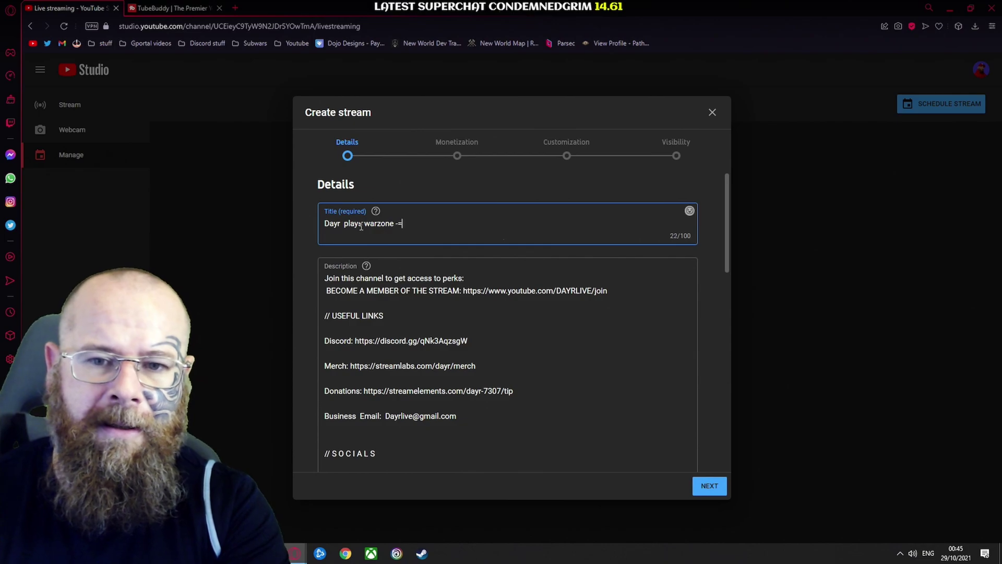
{"action": "key", "text": "BackSpace"}
{"action": "key", "text": "BackSpace"}
{"action": "key", "text": "BackSpace"}
{"action": "type", "text": "Live"}
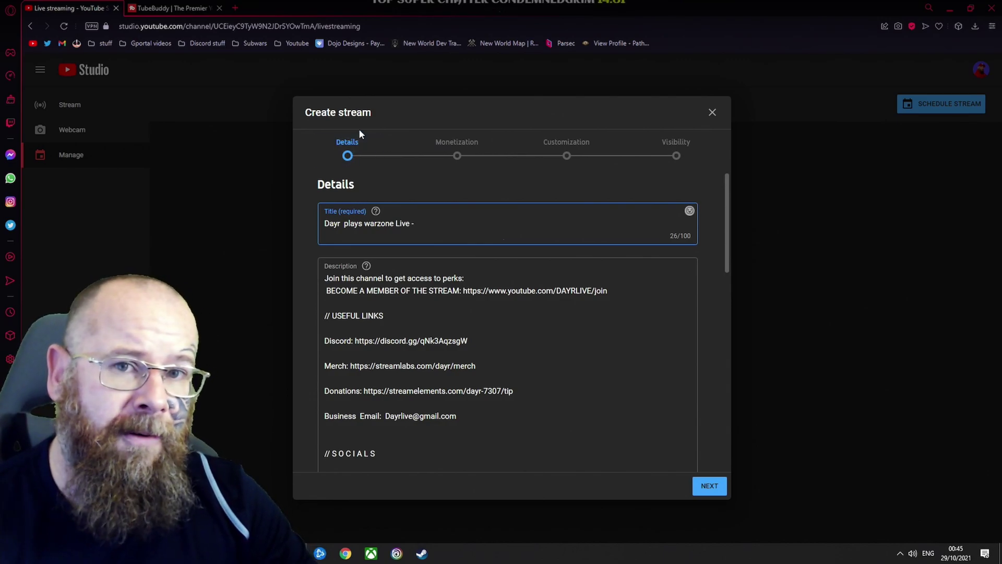
Open YouTube's Gaming page in a new browser tab and look at the top live games
{"action": "left_click", "coordinate": [235, 7]}
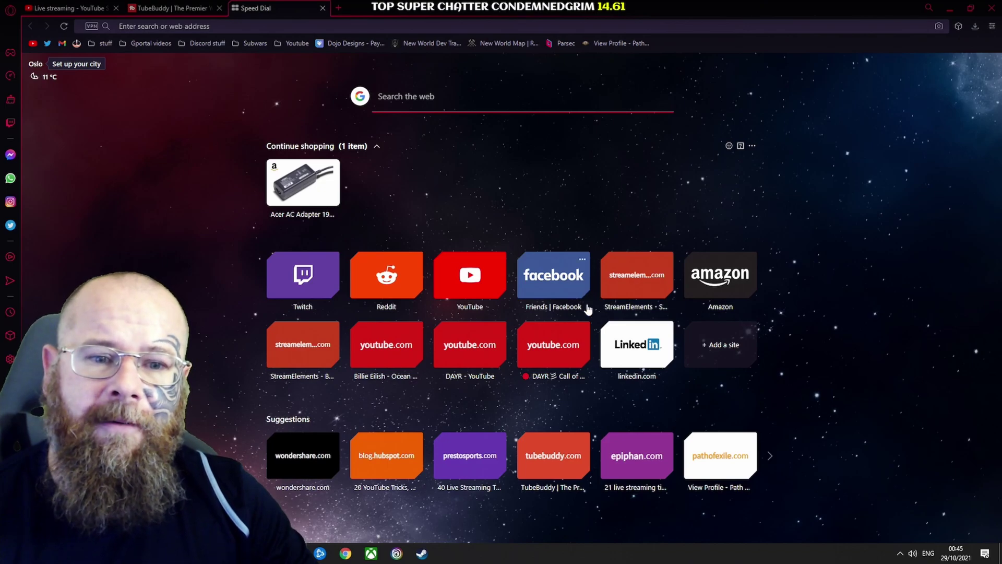
{"action": "left_click", "coordinate": [471, 344]}
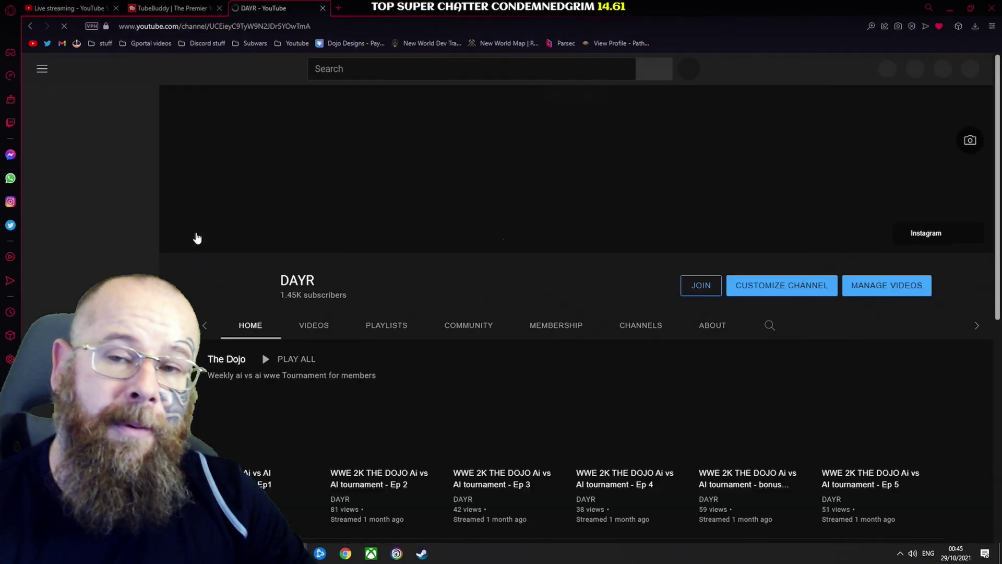
{"action": "scroll", "coordinate": [119, 221], "scroll_direction": "down", "scroll_amount": 10}
{"action": "scroll", "coordinate": [119, 222], "scroll_direction": "up", "scroll_amount": 6}
{"action": "scroll", "coordinate": [89, 183], "scroll_direction": "down", "scroll_amount": 5}
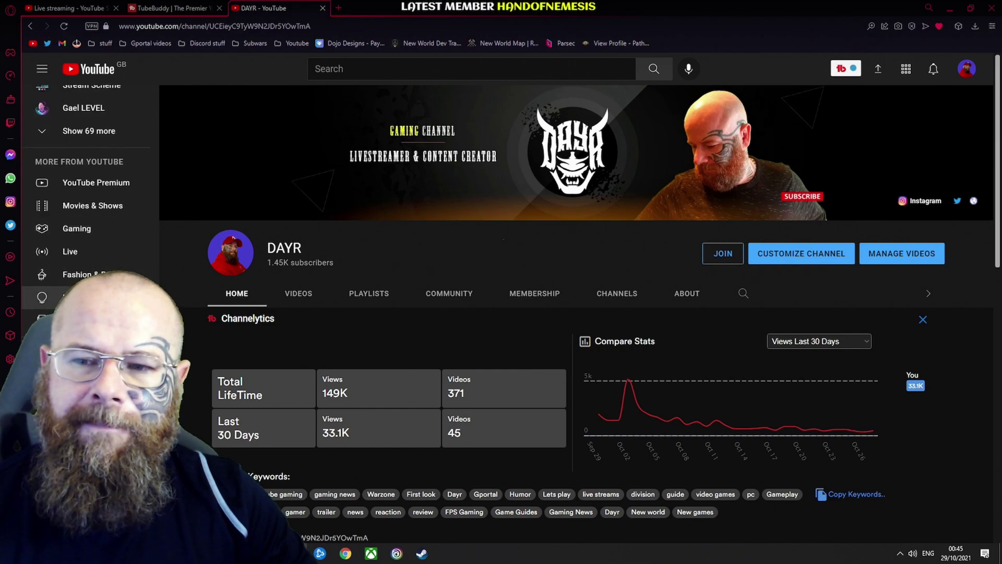
{"action": "left_click", "coordinate": [86, 235]}
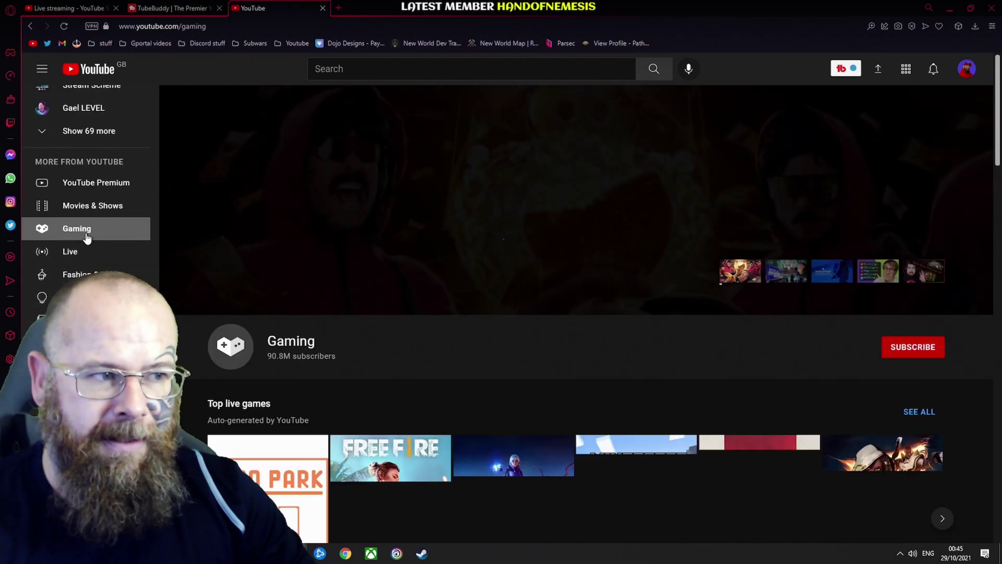
{"action": "scroll", "coordinate": [306, 286], "scroll_direction": "down", "scroll_amount": 5}
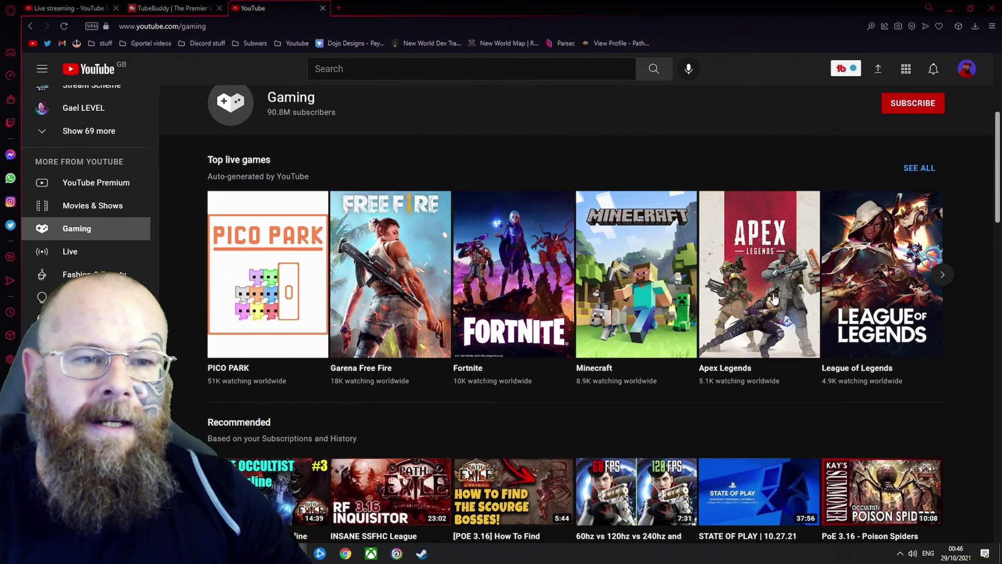
Open the Apex Legends topic and examine the titles and thumbnails of its current live streams
{"action": "left_click", "coordinate": [771, 299]}
{"action": "scroll", "coordinate": [423, 287], "scroll_direction": "down", "scroll_amount": 2}
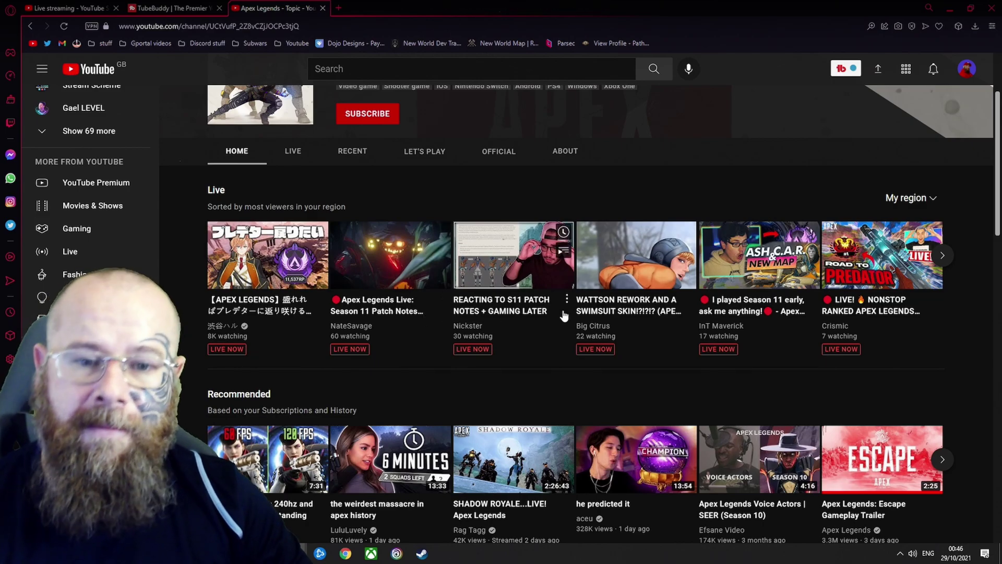
{"action": "scroll", "coordinate": [617, 315], "scroll_direction": "down", "scroll_amount": 3}
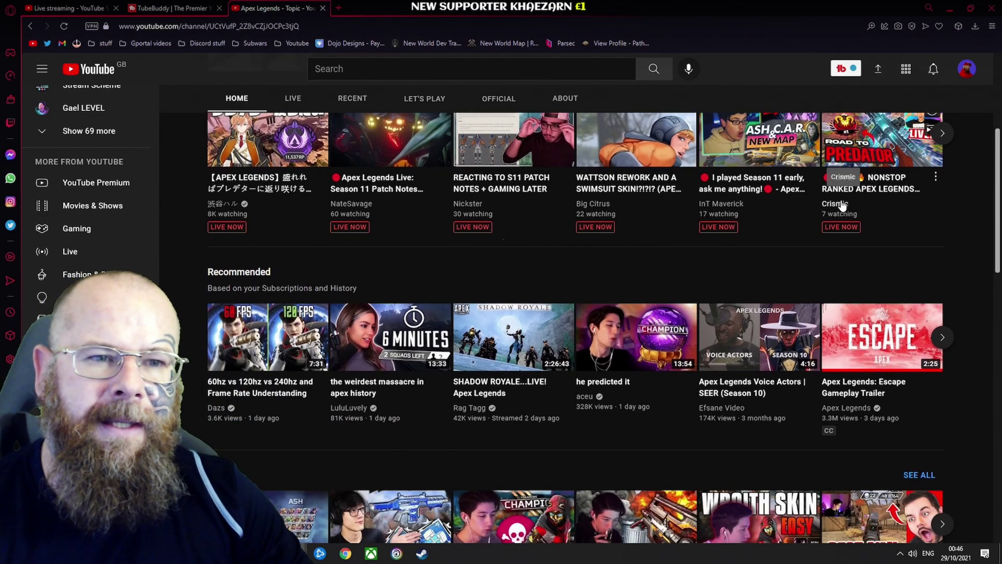
{"action": "scroll", "coordinate": [568, 271], "scroll_direction": "up", "scroll_amount": 3}
{"action": "scroll", "coordinate": [567, 270], "scroll_direction": "up", "scroll_amount": 2}
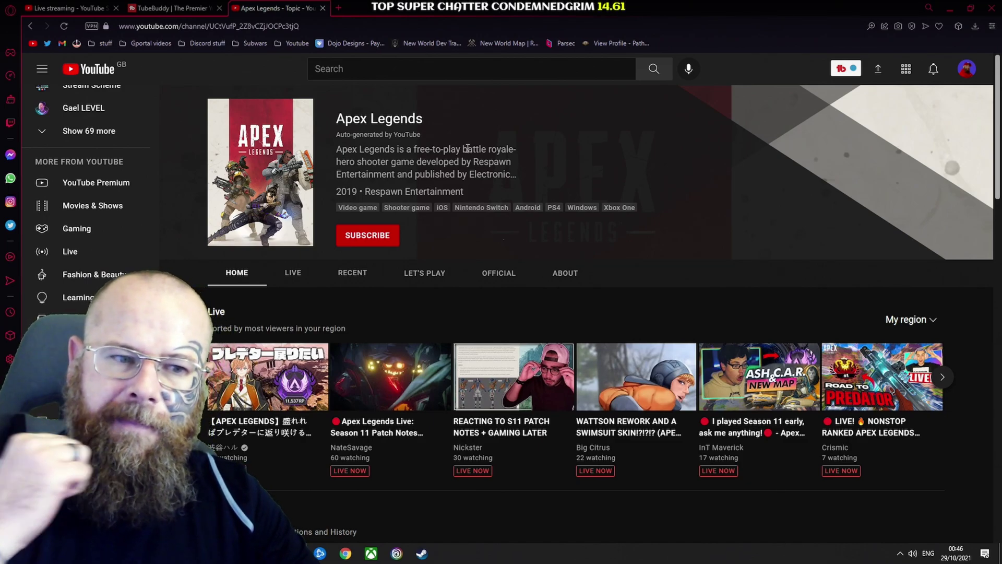
Return to the stream being created and complete its title with "Trying to get a win /w subs"
{"action": "left_click", "coordinate": [172, 7]}
{"action": "left_click", "coordinate": [67, 8]}
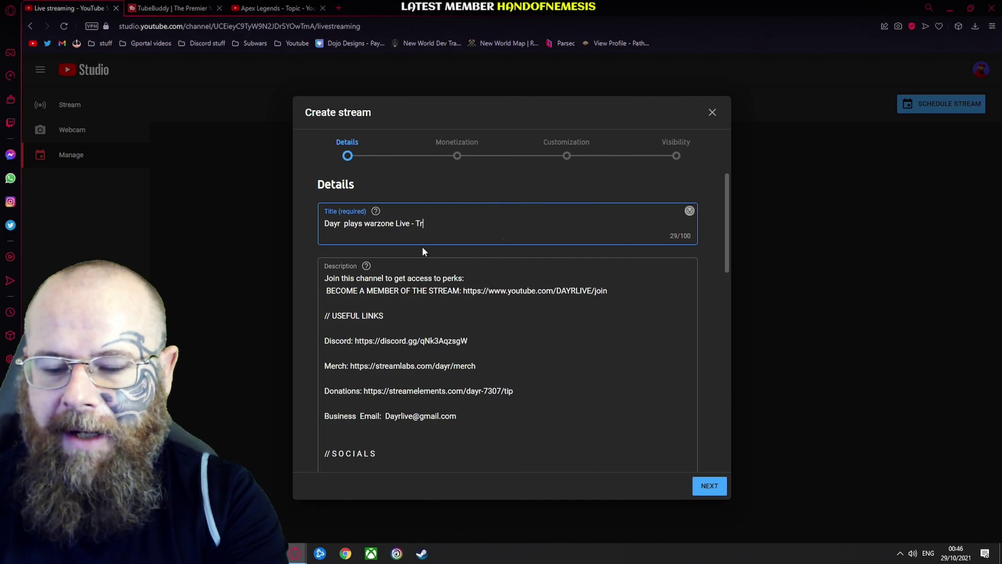
{"action": "type", "text": "ng to get a"}
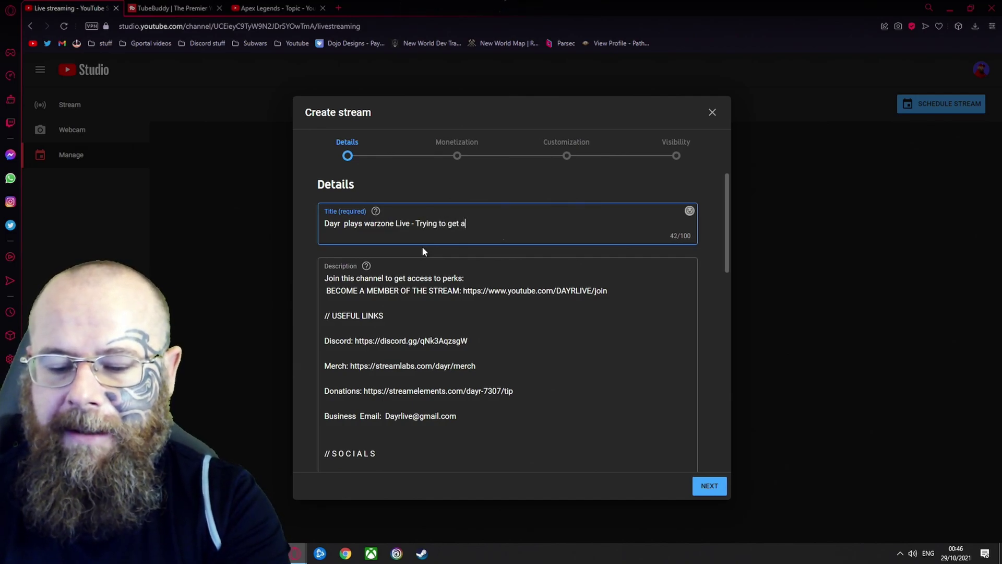
{"action": "type", "text": " win "}
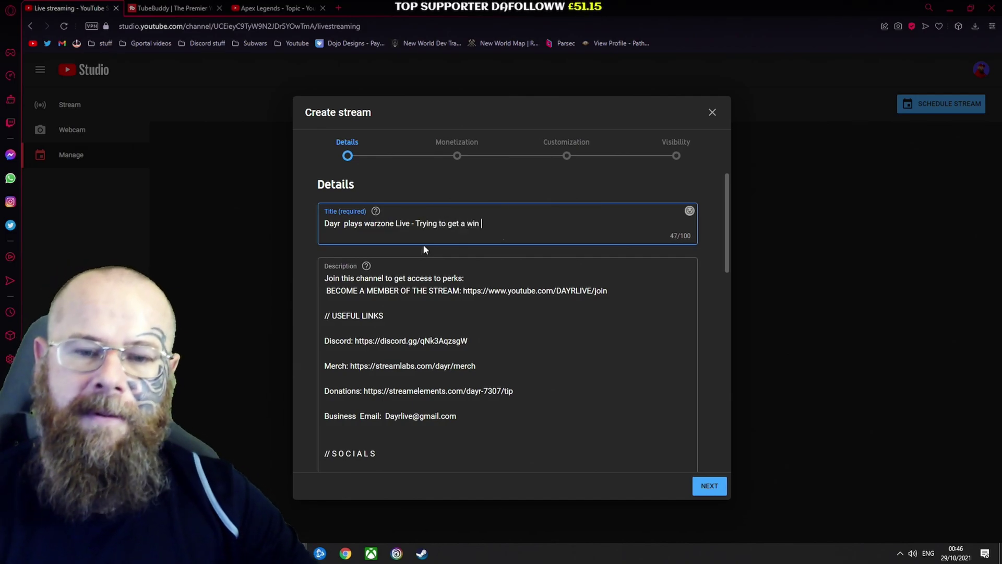
{"action": "type", "text": "/w s"}
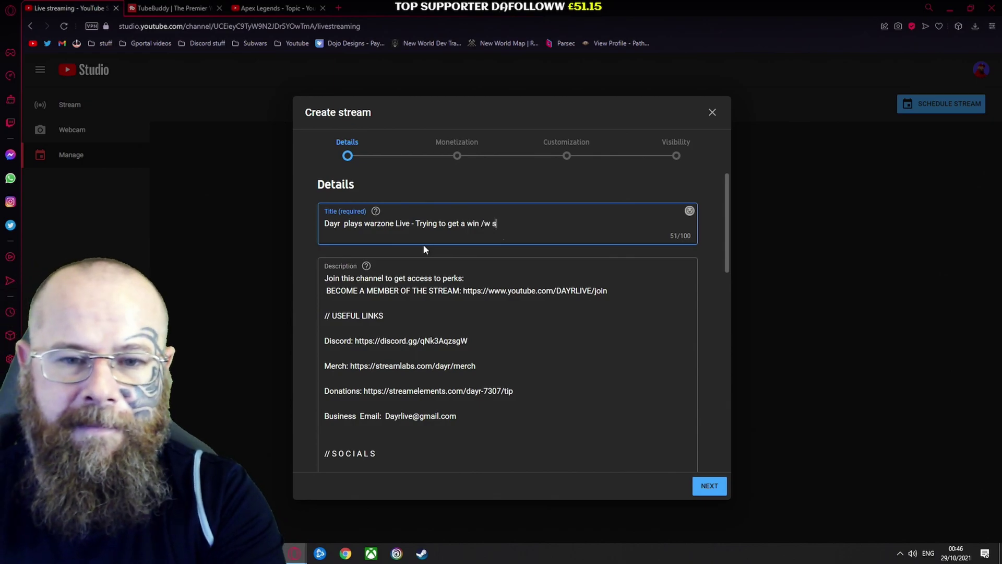
{"action": "type", "text": "ubs"}
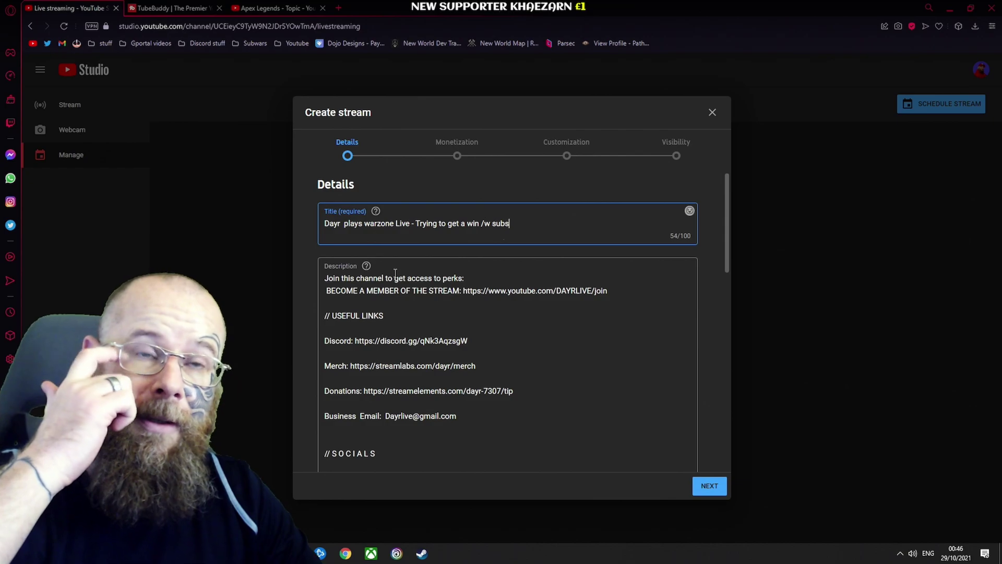
Review the links and sponsor text in the prefilled stream description, down to the category setting
{"action": "scroll", "coordinate": [389, 276], "scroll_direction": "down", "scroll_amount": 2}
{"action": "scroll", "coordinate": [378, 307], "scroll_direction": "up", "scroll_amount": 2}
{"action": "scroll", "coordinate": [379, 312], "scroll_direction": "down", "scroll_amount": 2}
{"action": "scroll", "coordinate": [381, 313], "scroll_direction": "up", "scroll_amount": 2}
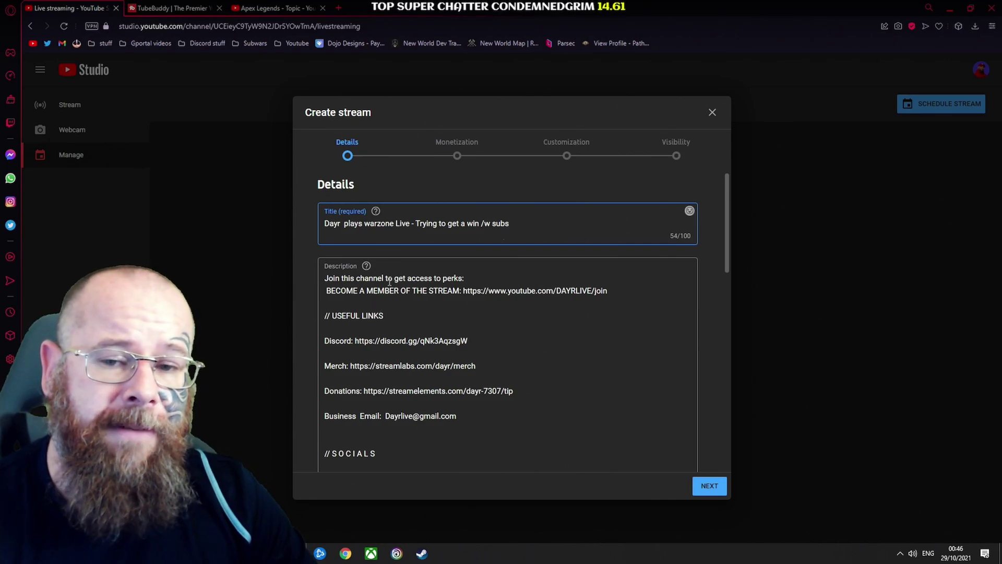
{"action": "scroll", "coordinate": [387, 302], "scroll_direction": "down", "scroll_amount": 6}
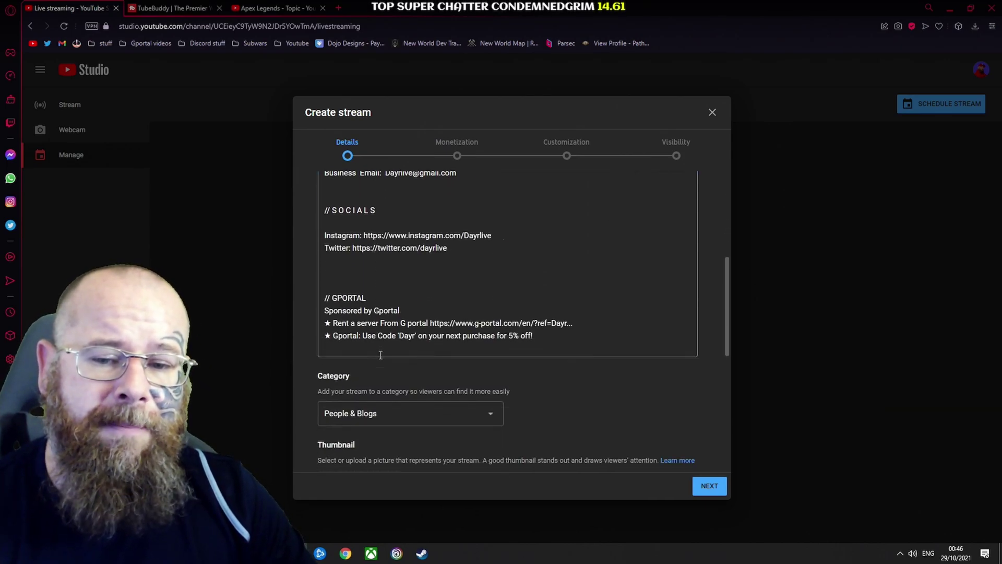
{"action": "scroll", "coordinate": [379, 350], "scroll_direction": "up", "scroll_amount": 4}
{"action": "scroll", "coordinate": [380, 335], "scroll_direction": "up", "scroll_amount": 3}
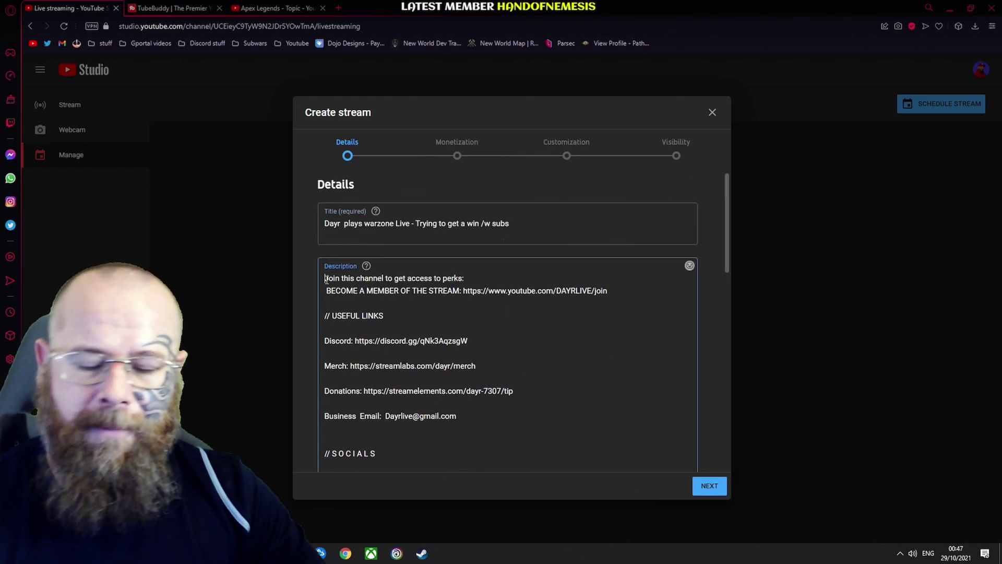
Copy the stream title into a new first line of the description and remove the extra space after "Dayr"
{"action": "key", "text": "Return"}
{"action": "key", "text": "Return"}
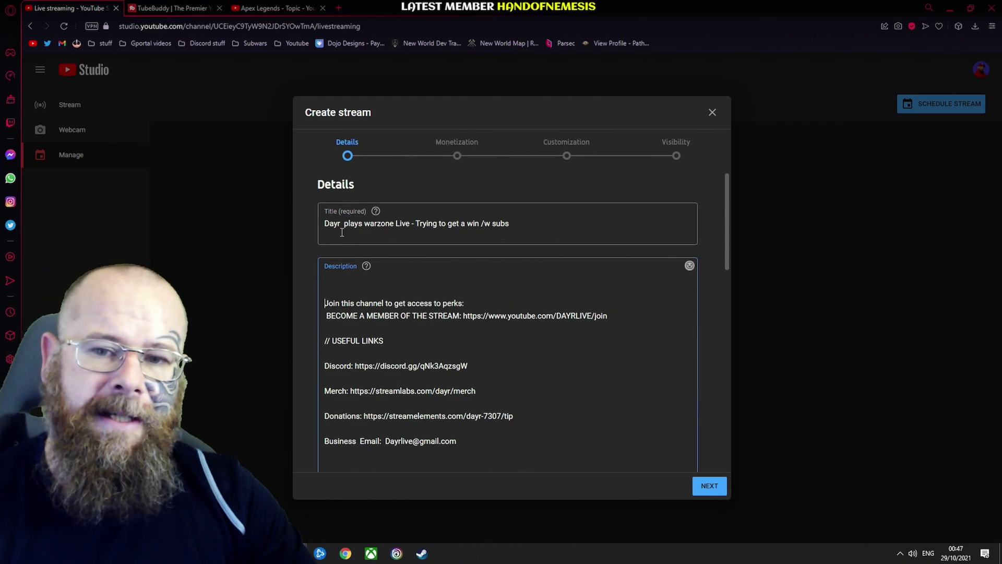
{"action": "left_click_drag", "start_coordinate": [324, 223], "coordinate": [512, 226]}
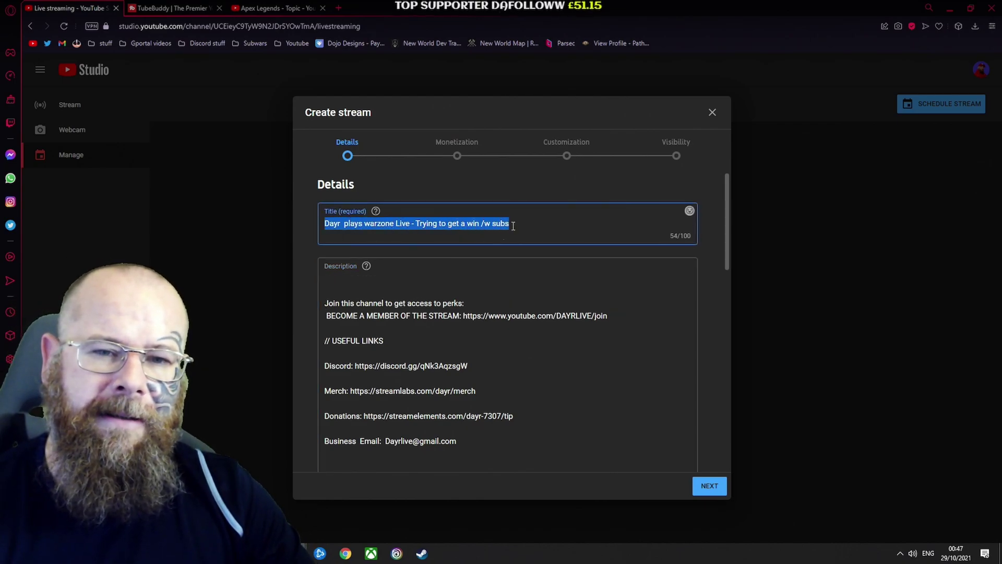
{"action": "key", "text": "ctrl+c"}
{"action": "left_click", "coordinate": [368, 281]}
{"action": "key", "text": "ctrl+v"}
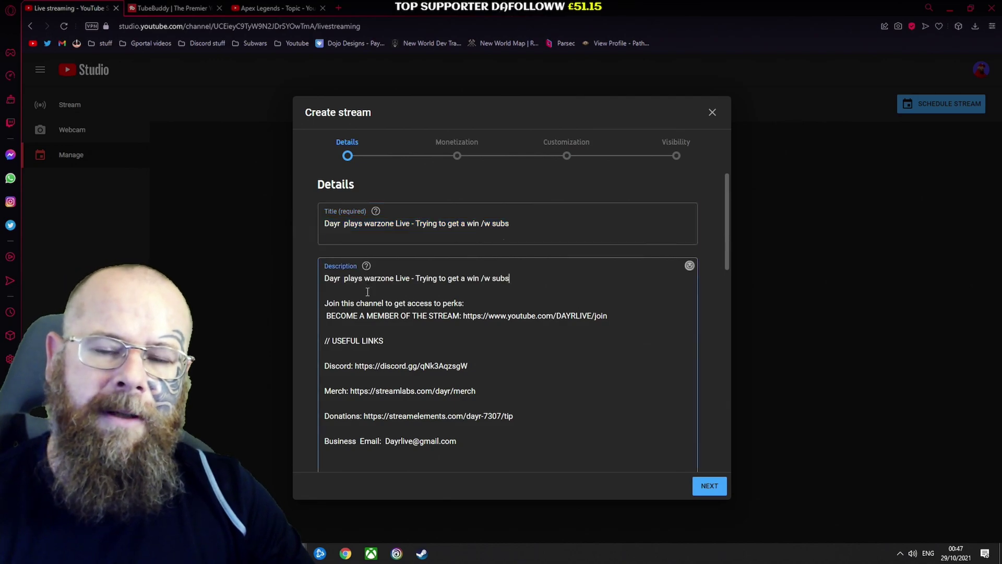
{"action": "key", "text": "BackSpace"}
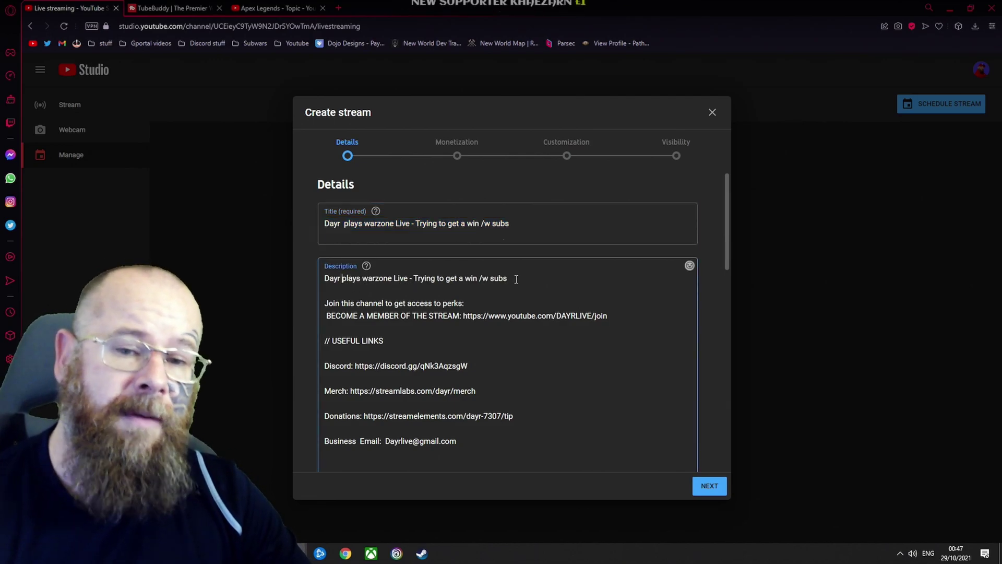
Extend the description's first line with "feel free to join in and have fun yada"
{"action": "type", "text": "feel"}
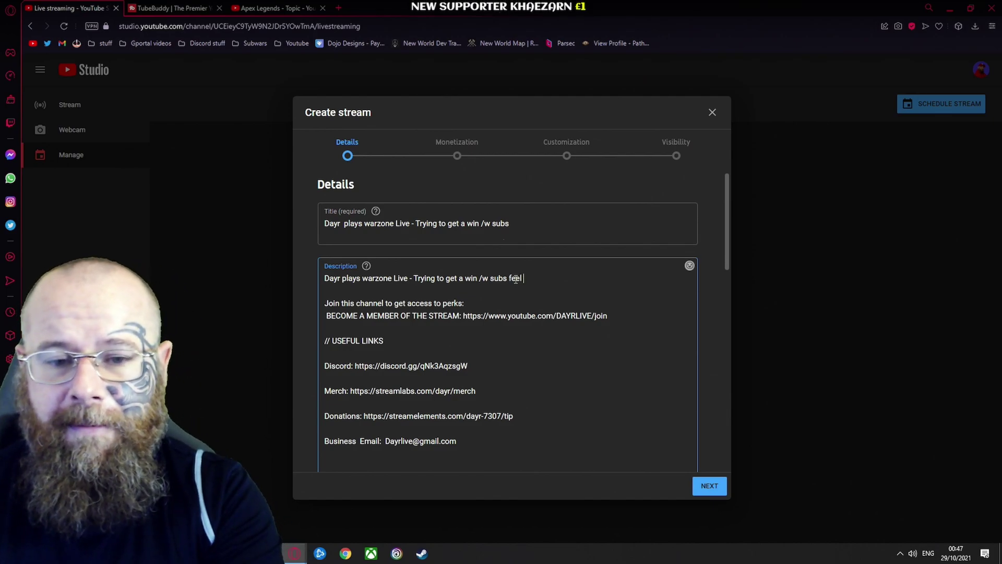
{"action": "type", "text": " free to join in and have"}
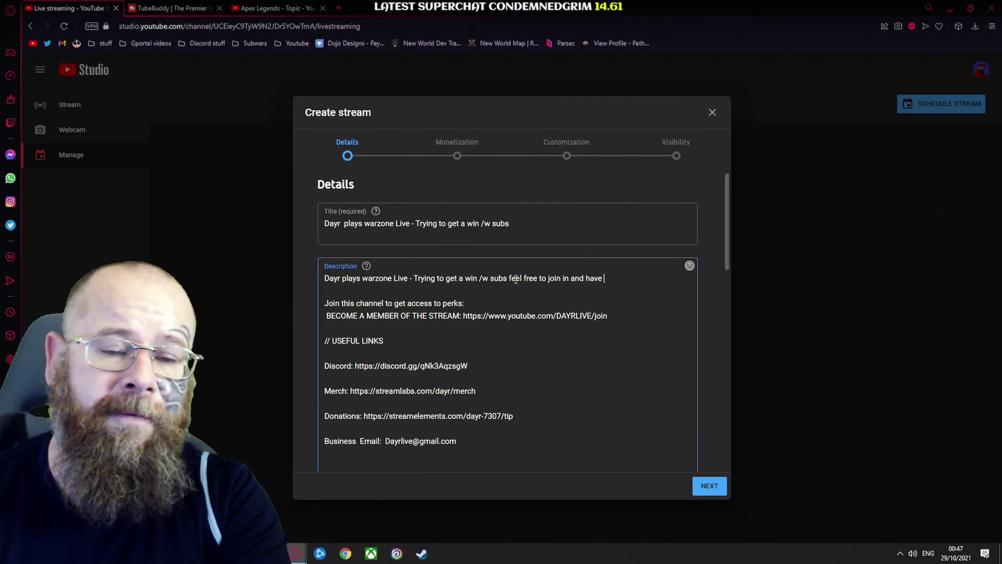
{"action": "type", "text": " fun yada"}
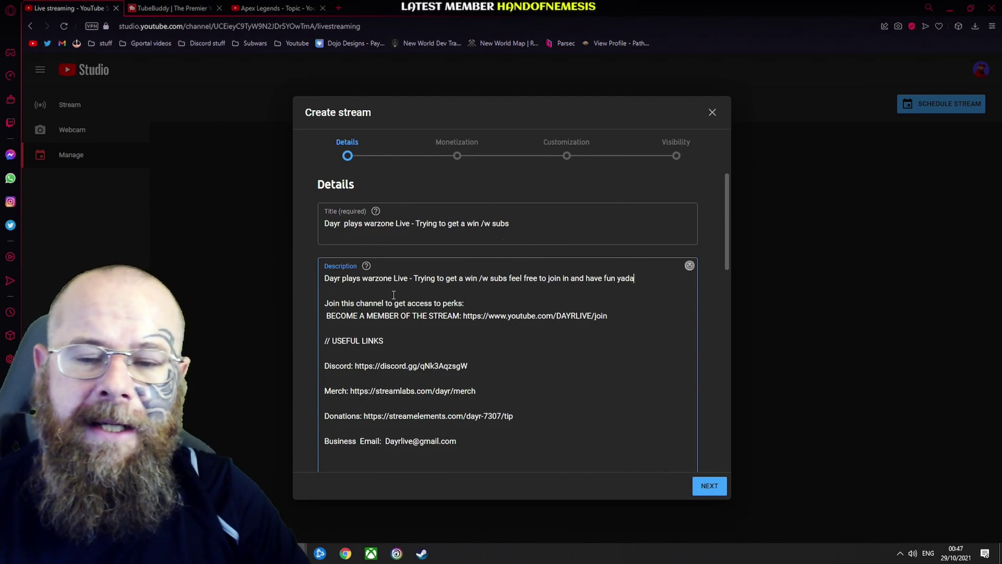
Search the web for "warzone" in a new browser tab
{"action": "left_click", "coordinate": [339, 8]}
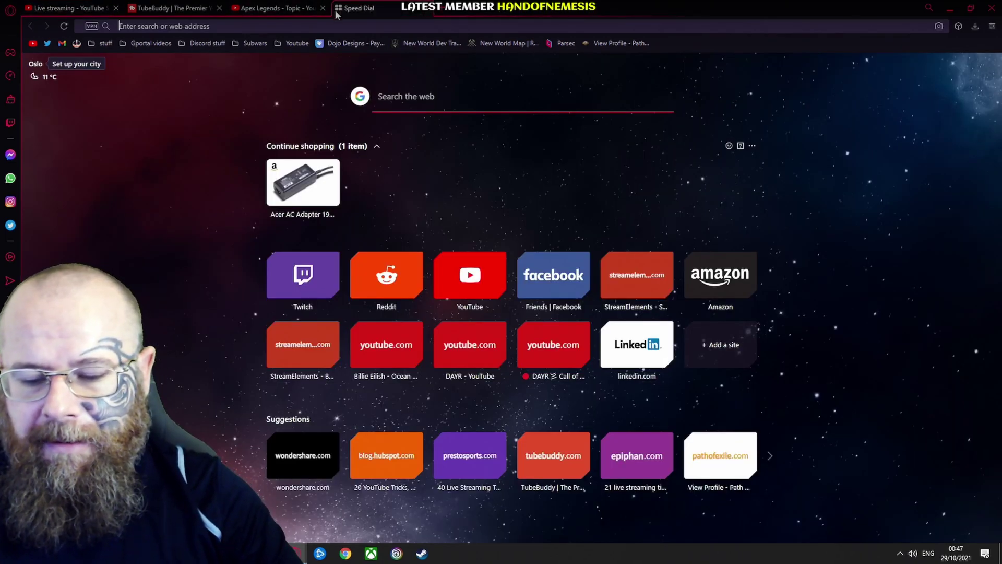
{"action": "type", "text": "g"}
{"action": "key", "text": "BackSpace"}
{"action": "key", "text": "BackSpace"}
{"action": "type", "text": "warzone"}
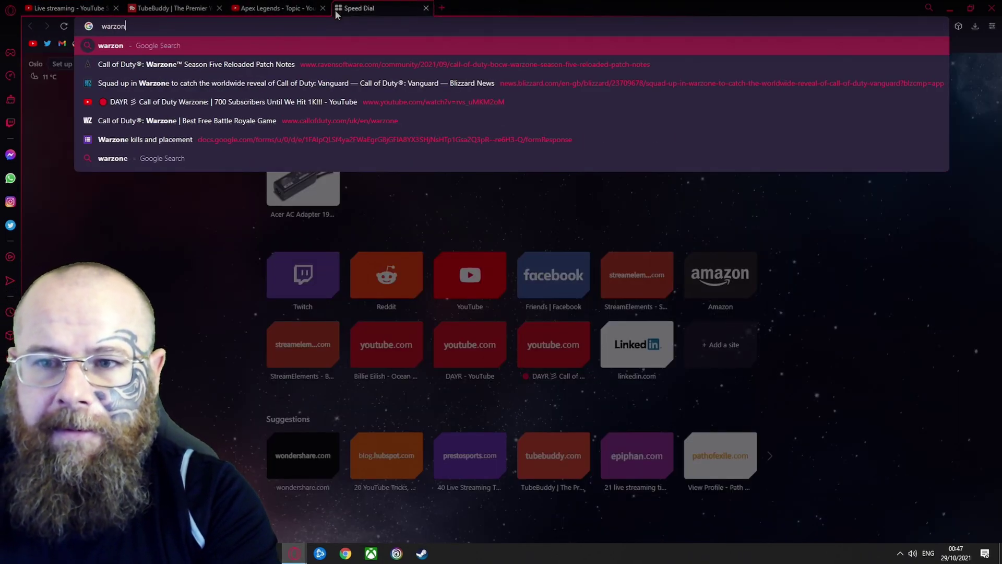
{"action": "key", "text": "Return"}
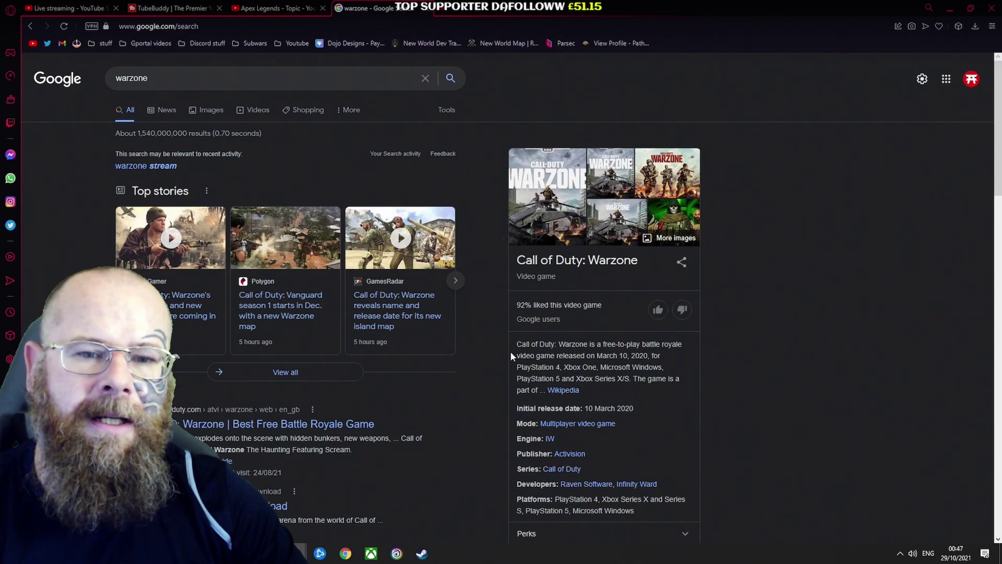
Copy the first sentence of the Call of Duty: Warzone summary into the stream description, directly below its first line
{"action": "left_click_drag", "start_coordinate": [515, 345], "coordinate": [646, 383]}
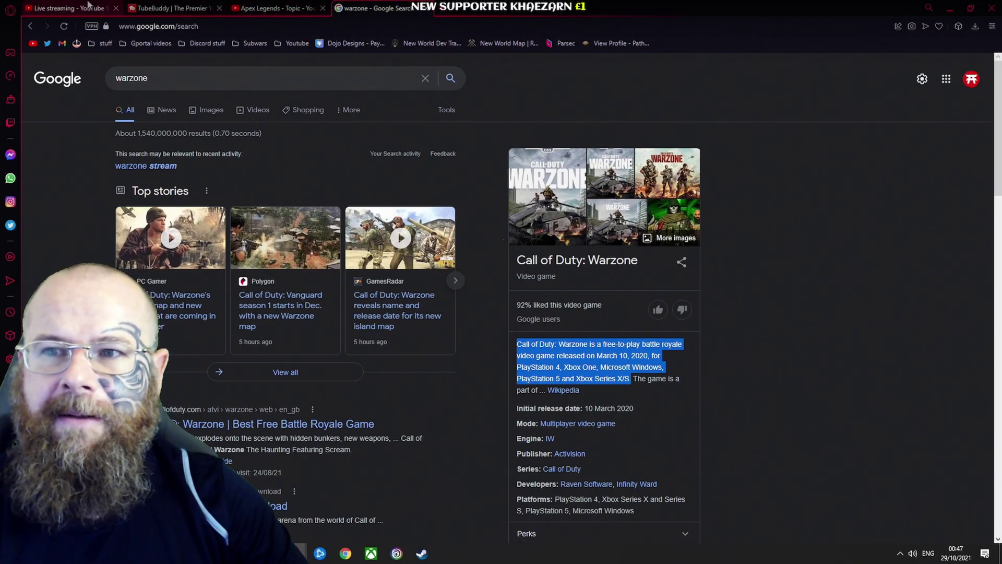
{"action": "left_click", "coordinate": [68, 8]}
{"action": "key", "text": "ctrl+v"}
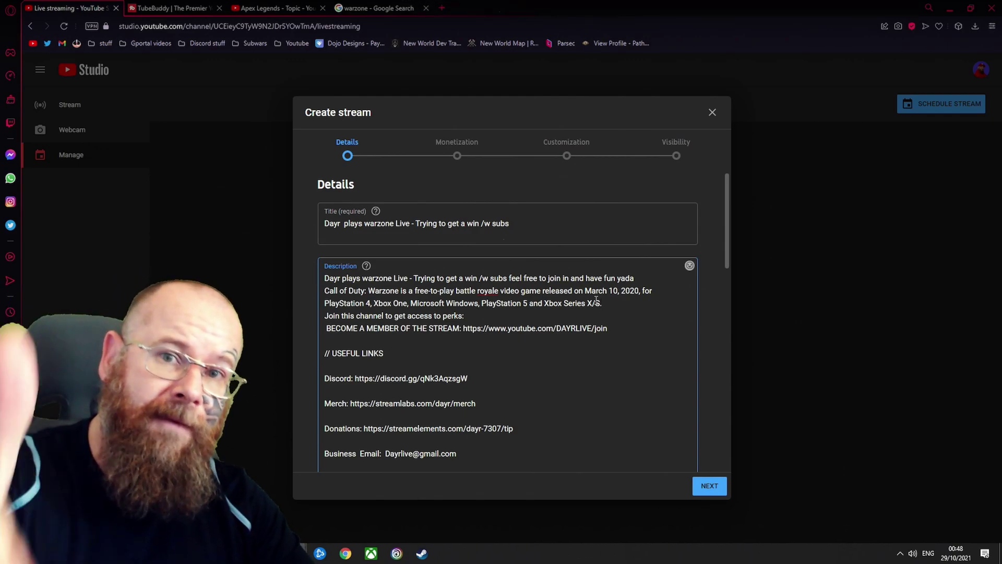
Open the own YouTube channel page and browse its Full Live Streams row for thumbnails and titles of past streams
{"action": "left_click", "coordinate": [274, 7]}
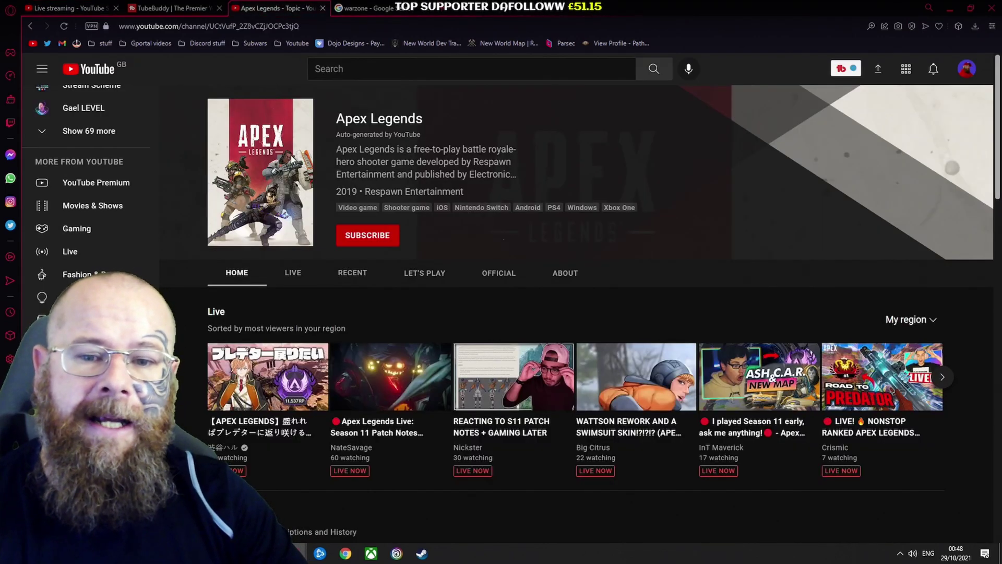
{"action": "left_click", "coordinate": [967, 68]}
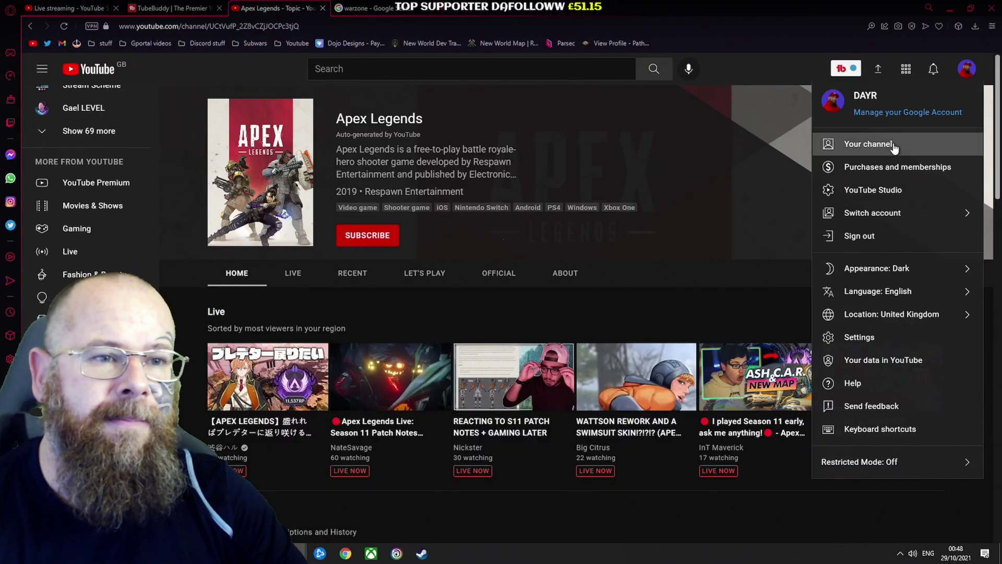
{"action": "left_click", "coordinate": [830, 142]}
{"action": "scroll", "coordinate": [383, 289], "scroll_direction": "down", "scroll_amount": 10}
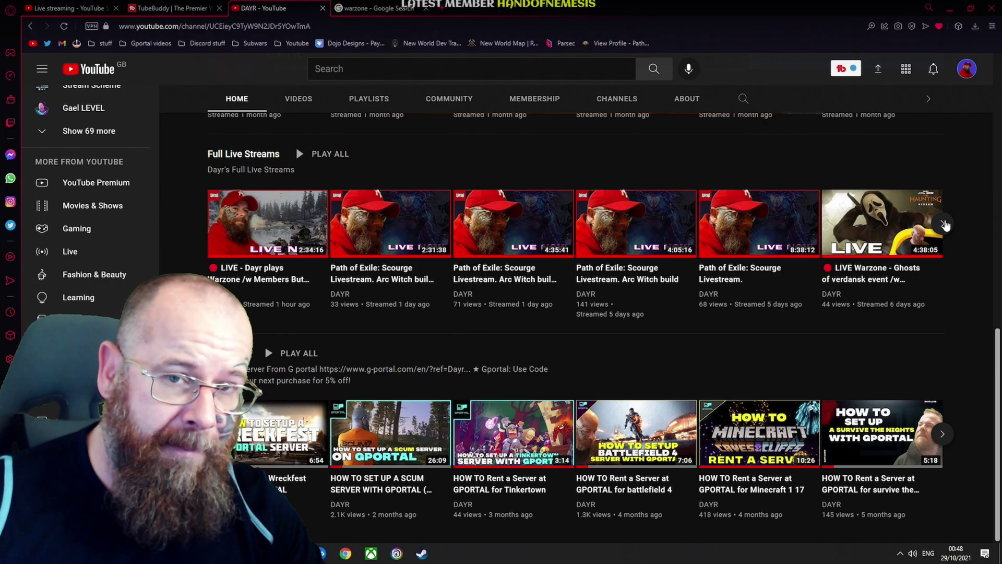
{"action": "left_click", "coordinate": [945, 225]}
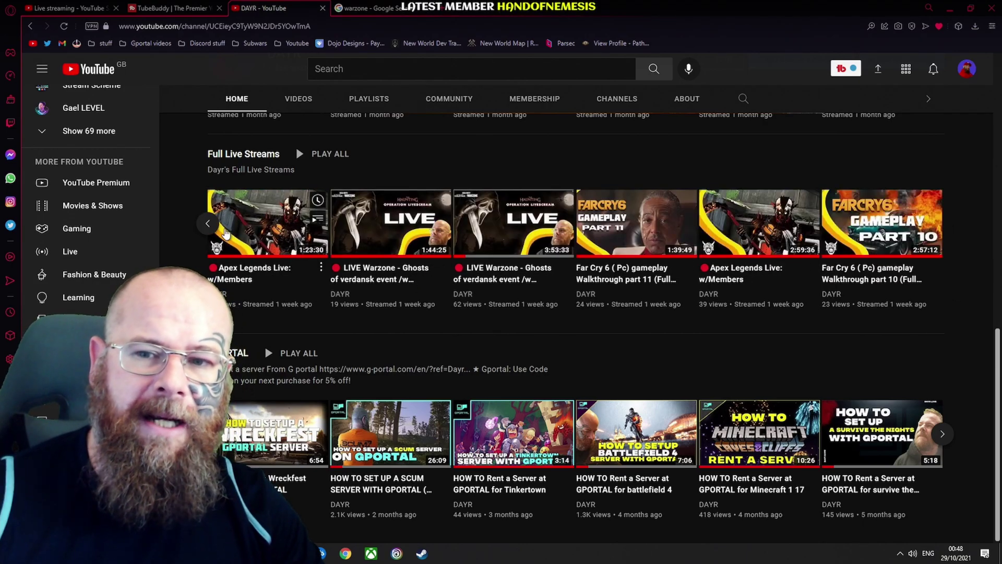
{"action": "left_click", "coordinate": [207, 224]}
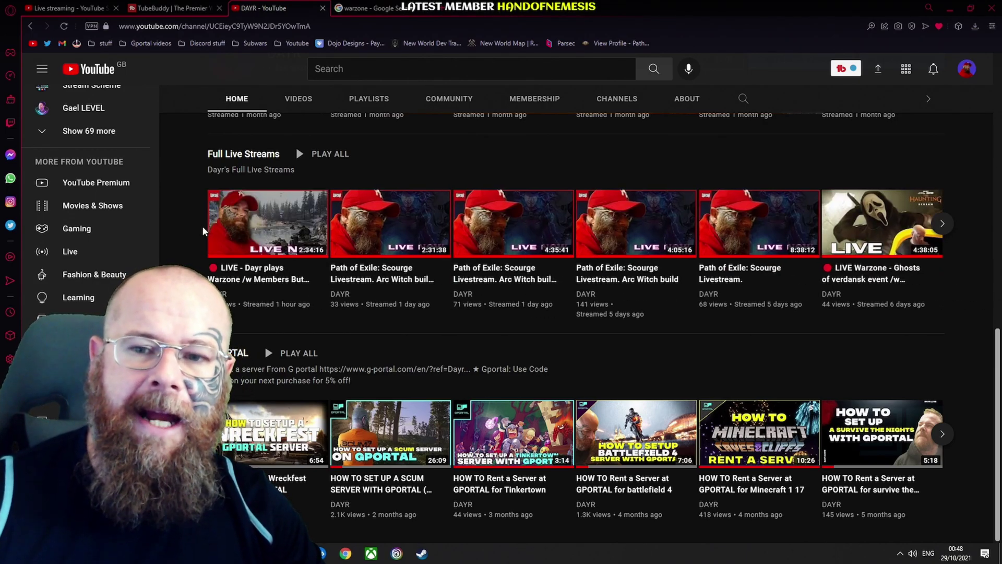
{"action": "scroll", "coordinate": [395, 175], "scroll_direction": "up", "scroll_amount": 6}
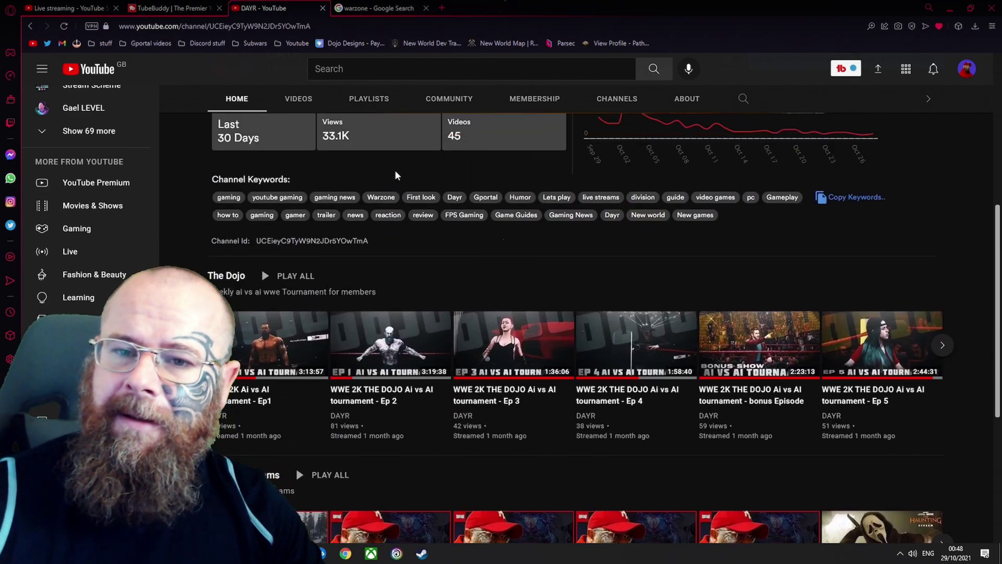
{"action": "scroll", "coordinate": [381, 198], "scroll_direction": "up", "scroll_amount": 5}
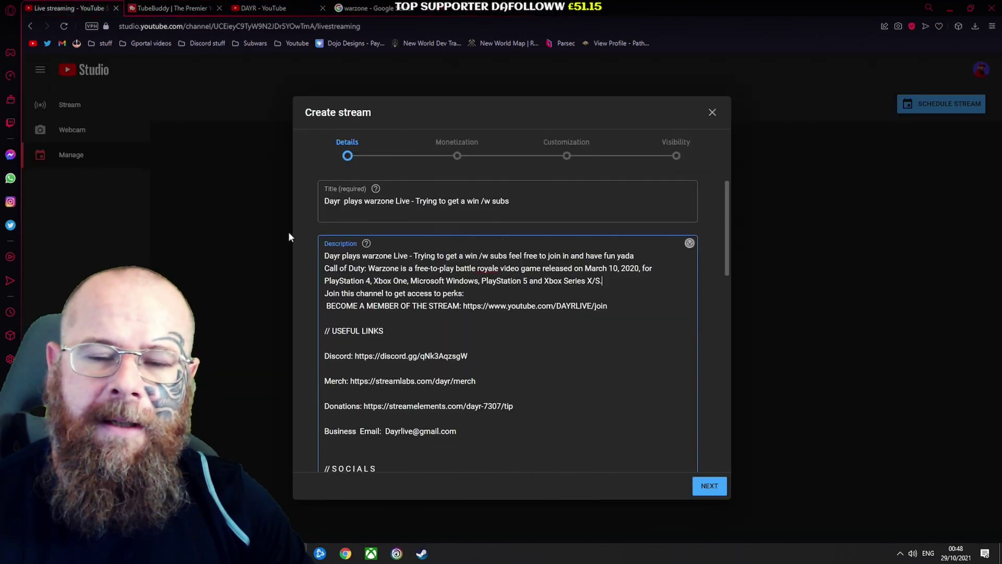
Return to the stream being created and set its category to Gaming
{"action": "scroll", "coordinate": [319, 286], "scroll_direction": "down", "scroll_amount": 2}
{"action": "scroll", "coordinate": [339, 303], "scroll_direction": "up", "scroll_amount": 3}
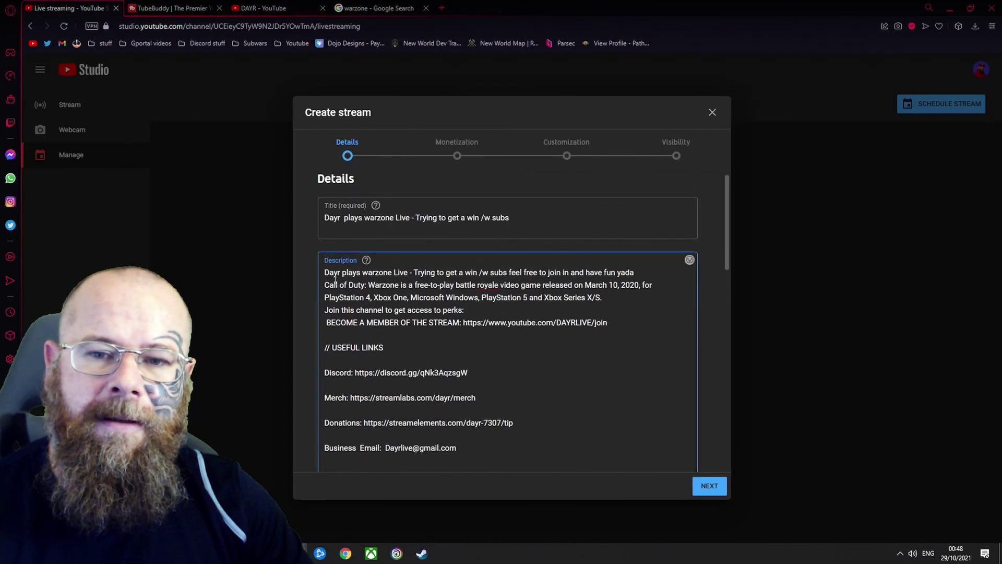
{"action": "scroll", "coordinate": [361, 321], "scroll_direction": "down", "scroll_amount": 4}
{"action": "scroll", "coordinate": [362, 321], "scroll_direction": "down", "scroll_amount": 2}
{"action": "left_click", "coordinate": [351, 337]}
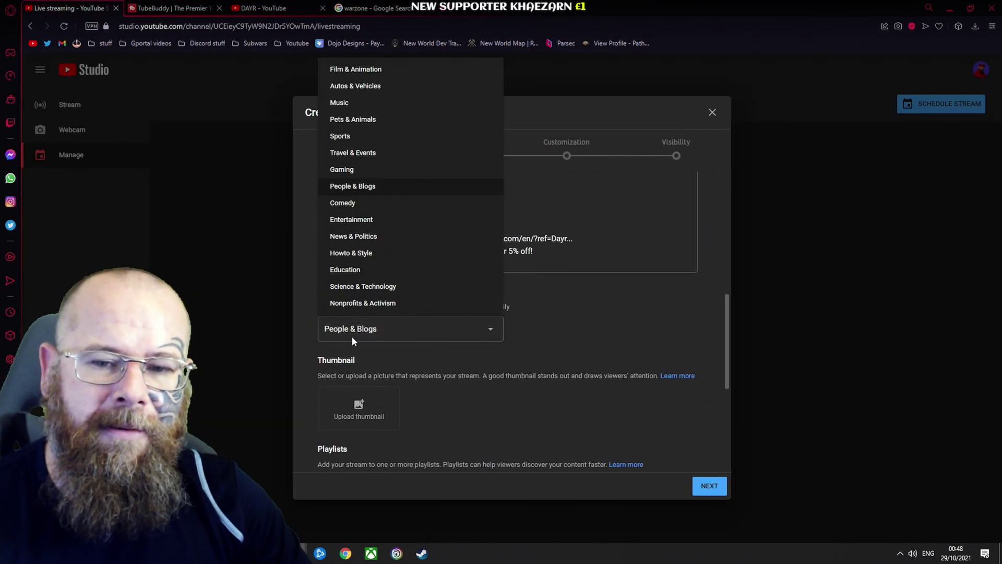
{"action": "left_click", "coordinate": [347, 170]}
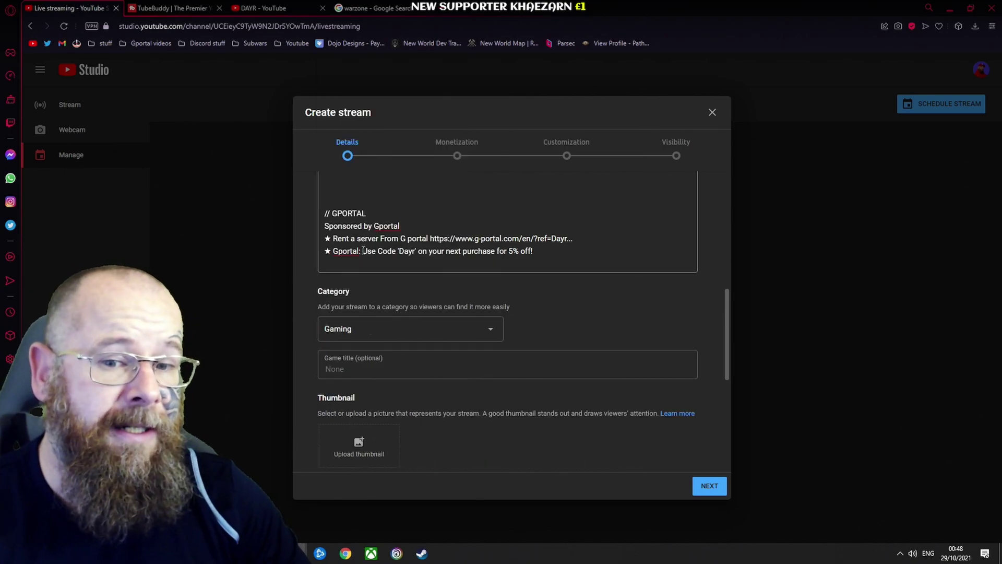
Search the game titles for "Warzone" and set the stream's game to Call of Duty: Warzone
{"action": "left_click", "coordinate": [358, 330]}
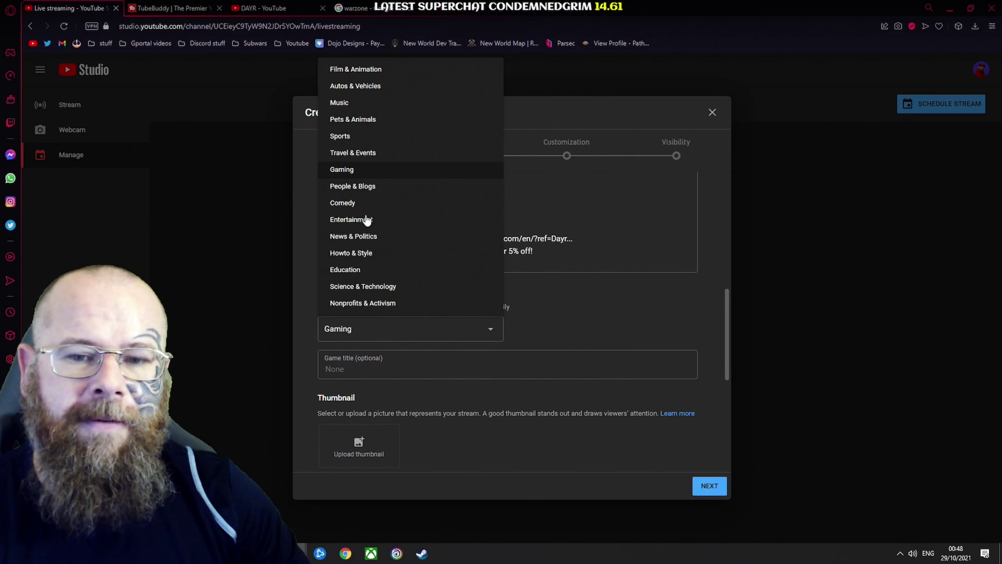
{"action": "left_click", "coordinate": [347, 367]}
{"action": "left_click", "coordinate": [347, 367]}
{"action": "type", "text": "Warzone"}
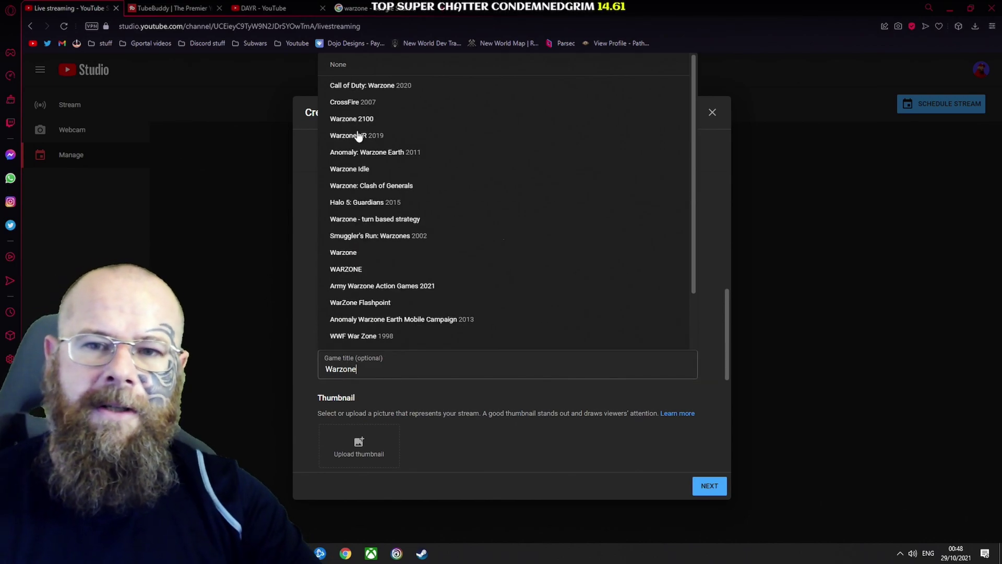
{"action": "left_click", "coordinate": [381, 88]}
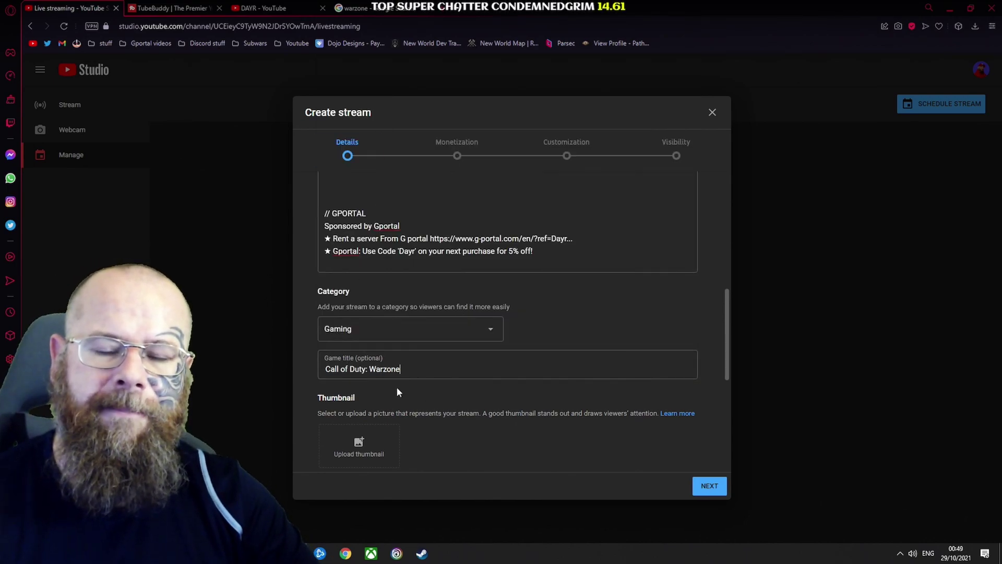
Check the stream's thumbnail setting, and compare thumbnail styles in The Dojo and Full Live Streams rows on the channel's home page
{"action": "scroll", "coordinate": [396, 386], "scroll_direction": "down", "scroll_amount": 5}
{"action": "scroll", "coordinate": [360, 293], "scroll_direction": "up", "scroll_amount": 2}
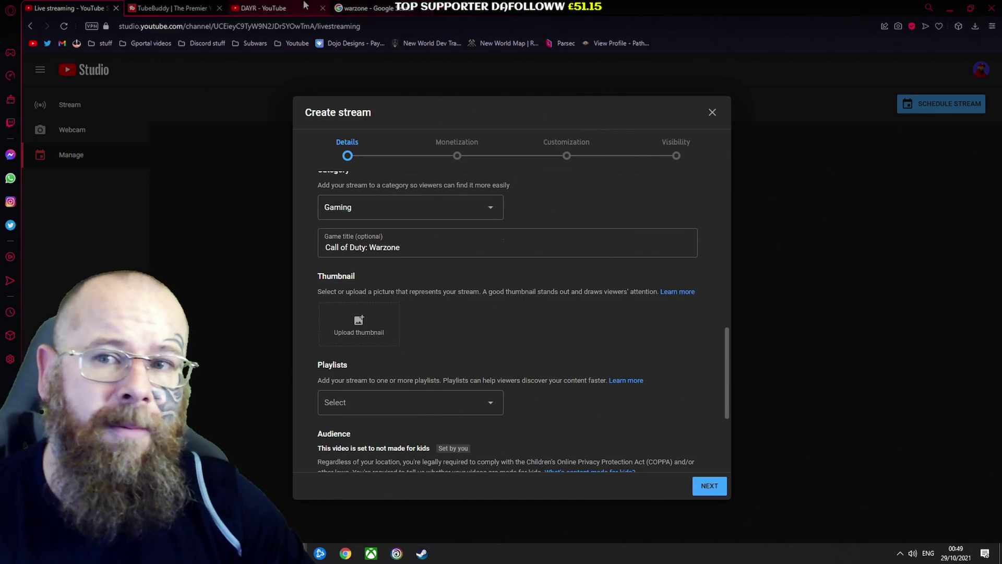
{"action": "left_click", "coordinate": [349, 6]}
{"action": "left_click", "coordinate": [263, 8]}
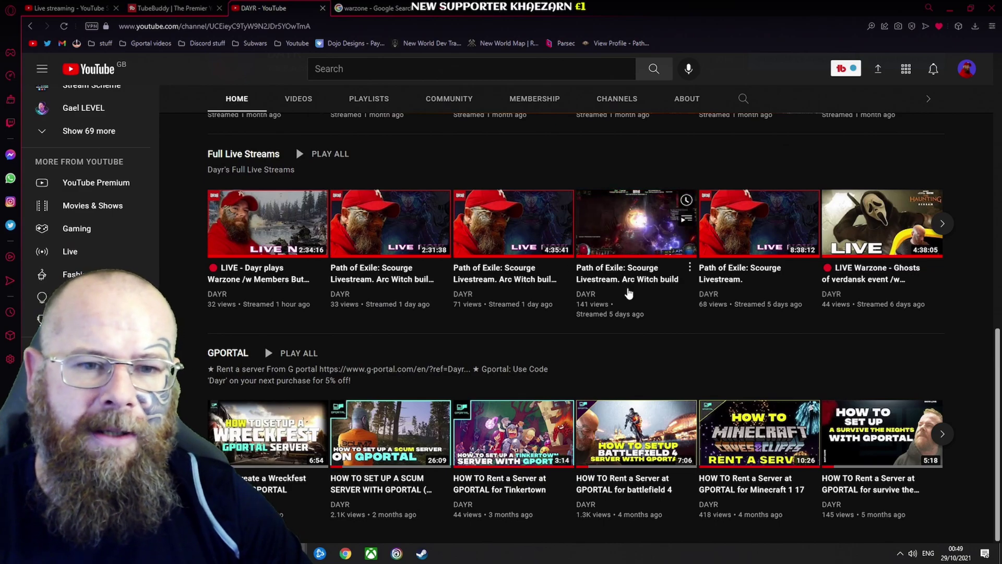
{"action": "scroll", "coordinate": [627, 295], "scroll_direction": "up", "scroll_amount": 7}
{"action": "scroll", "coordinate": [599, 292], "scroll_direction": "down", "scroll_amount": 7}
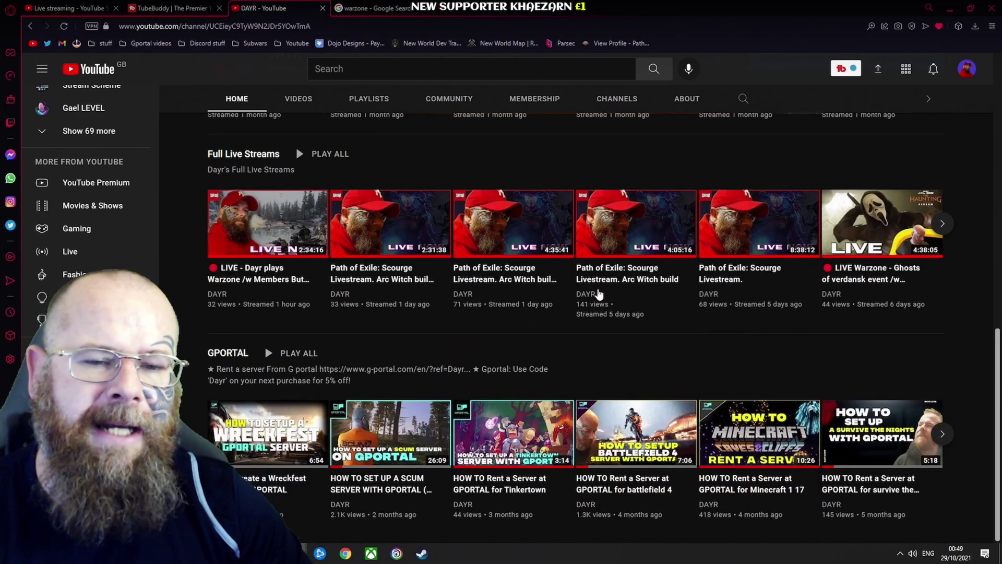
{"action": "scroll", "coordinate": [600, 369], "scroll_direction": "up", "scroll_amount": 9}
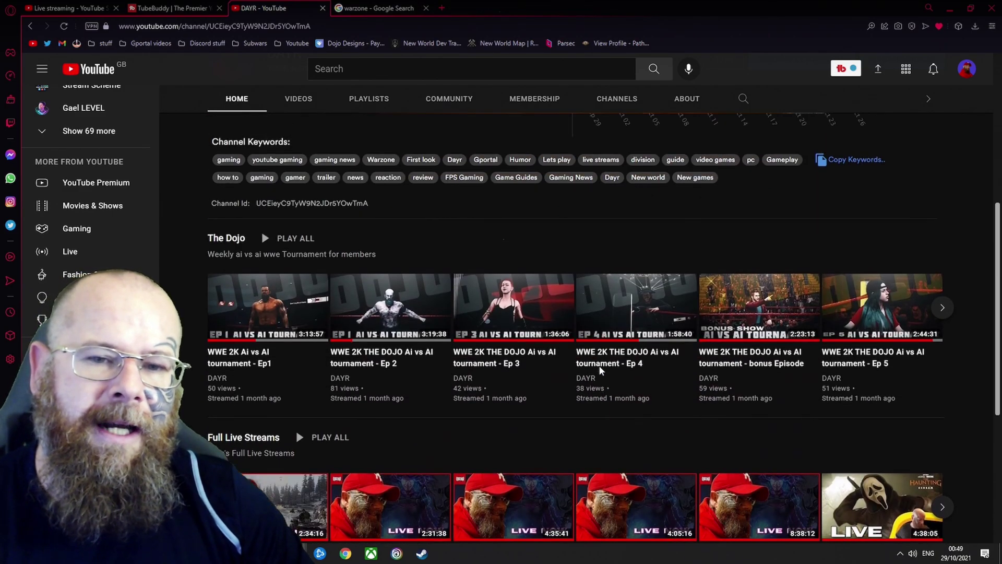
{"action": "scroll", "coordinate": [590, 386], "scroll_direction": "down", "scroll_amount": 4}
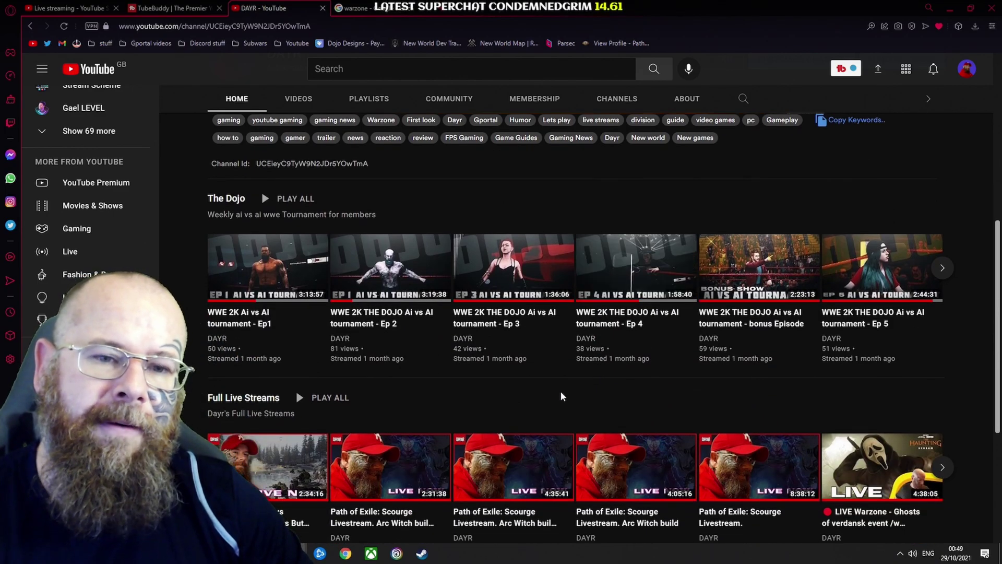
{"action": "scroll", "coordinate": [562, 396], "scroll_direction": "down", "scroll_amount": 5}
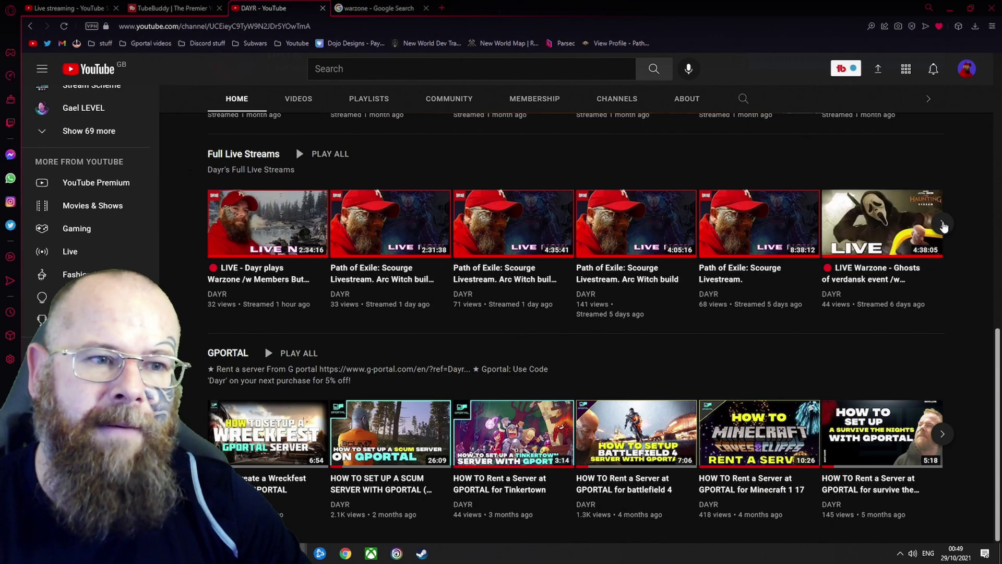
Examine the thumbnails across the channel's full list of uploaded videos, and return to the stream being created
{"action": "left_click", "coordinate": [298, 99]}
{"action": "scroll", "coordinate": [340, 303], "scroll_direction": "down", "scroll_amount": 15}
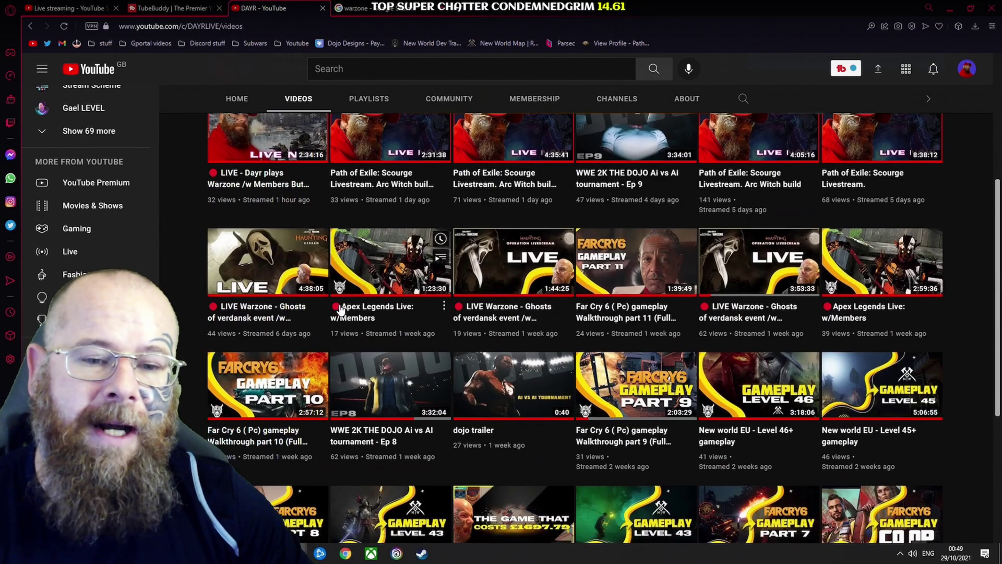
{"action": "scroll", "coordinate": [340, 309], "scroll_direction": "down", "scroll_amount": 20}
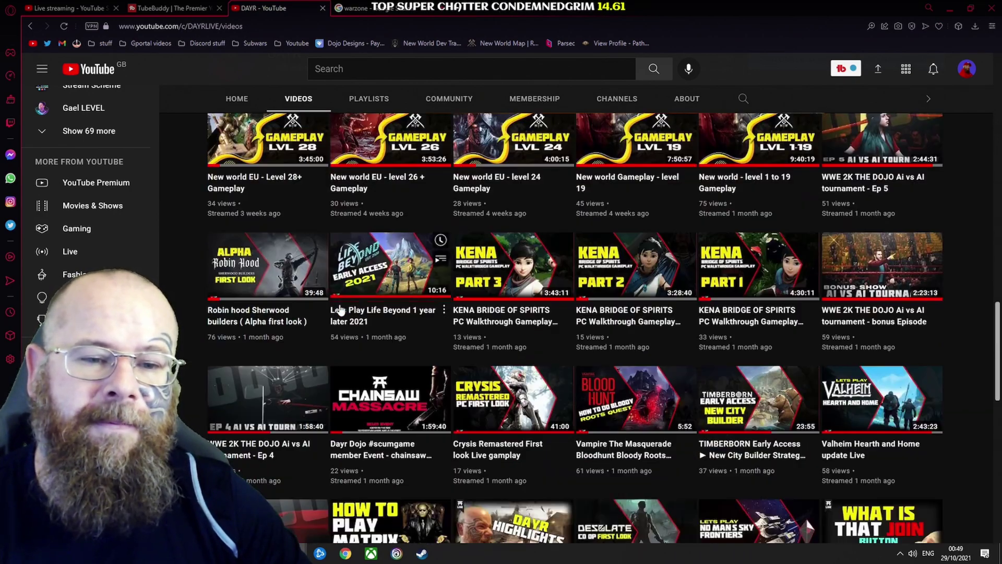
{"action": "scroll", "coordinate": [340, 310], "scroll_direction": "up", "scroll_amount": 20}
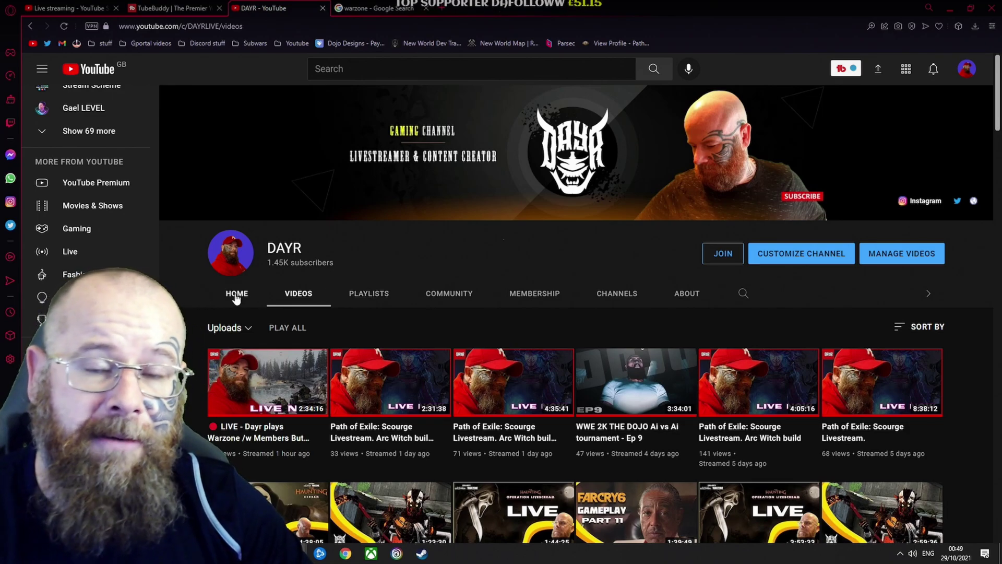
{"action": "left_click", "coordinate": [236, 295]}
{"action": "key", "text": "ctrl+1"}
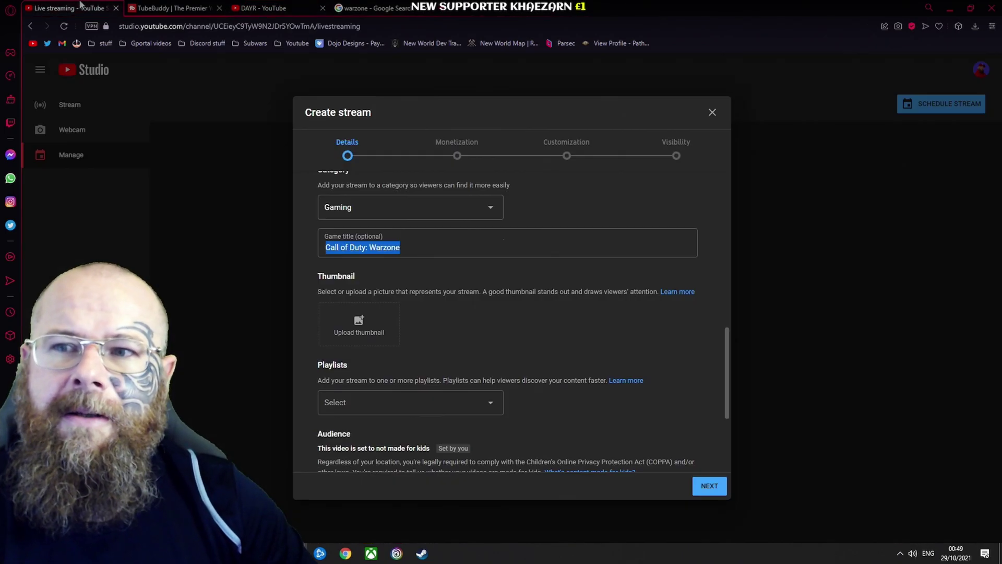
{"action": "left_click", "coordinate": [315, 277]}
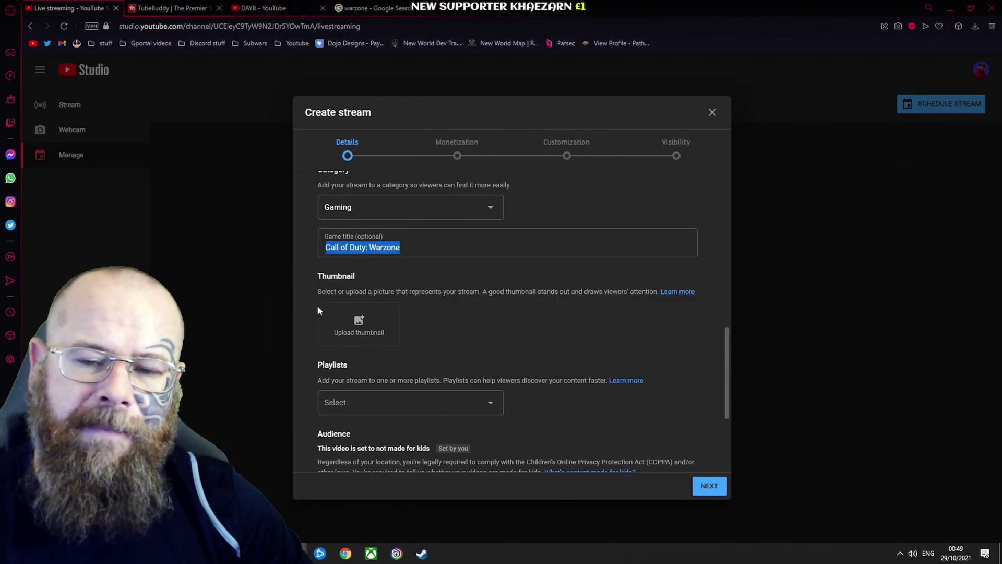
{"action": "scroll", "coordinate": [324, 303], "scroll_direction": "down", "scroll_amount": 3}
{"action": "left_click", "coordinate": [370, 218]}
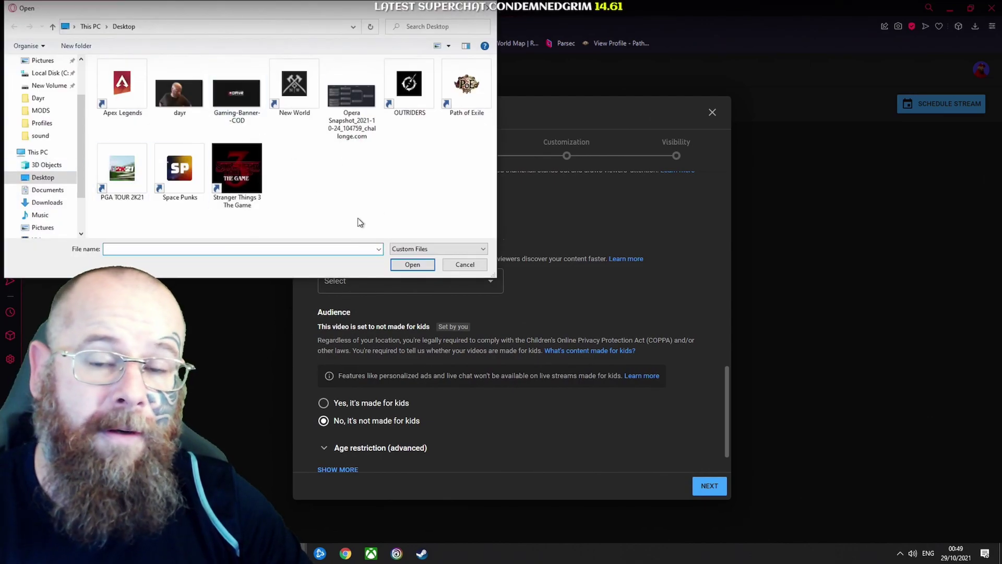
{"action": "left_click", "coordinate": [455, 270]}
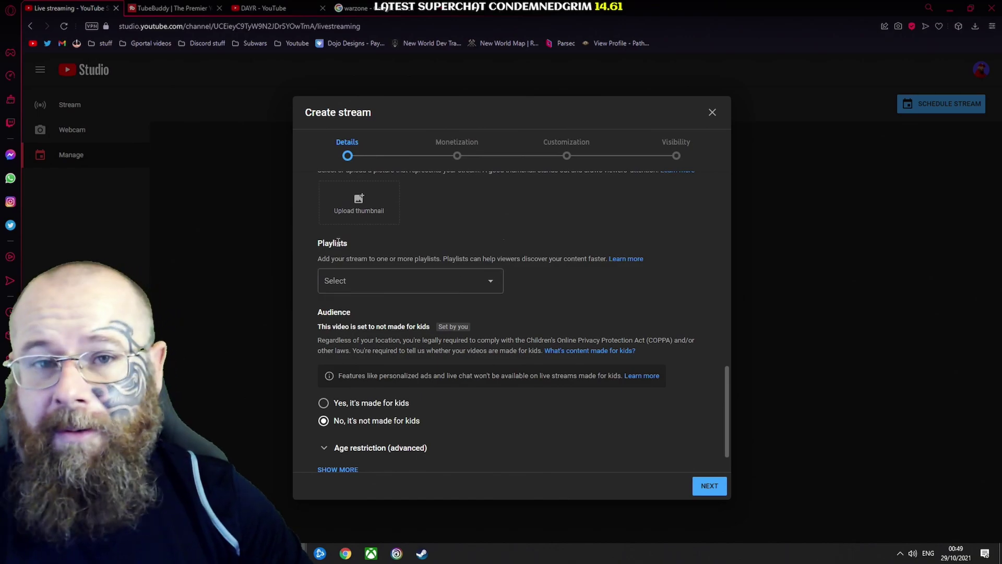
Add the stream to the Full Live Streams playlist and go on to the audience settings
{"action": "left_click", "coordinate": [369, 287]}
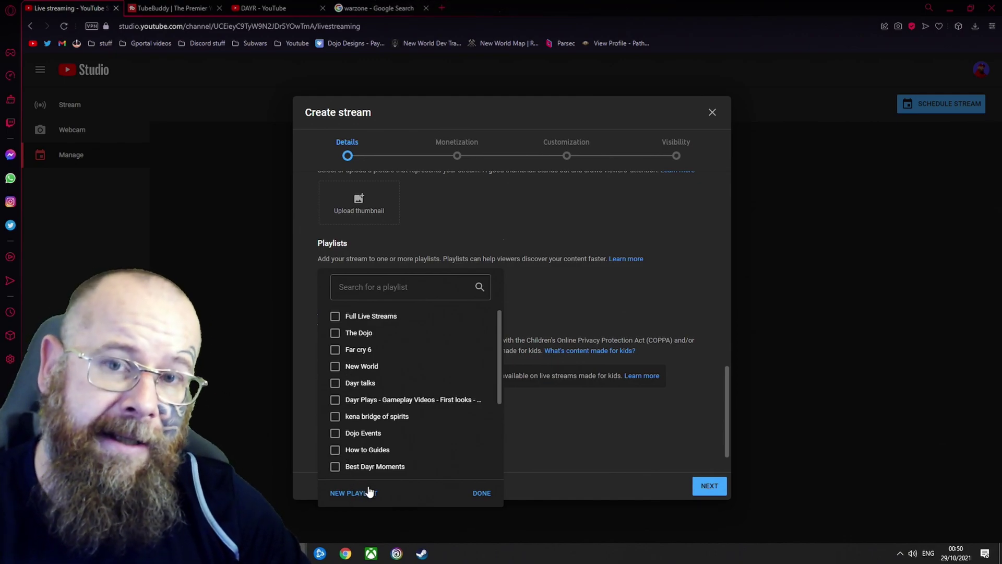
{"action": "left_click", "coordinate": [336, 317]}
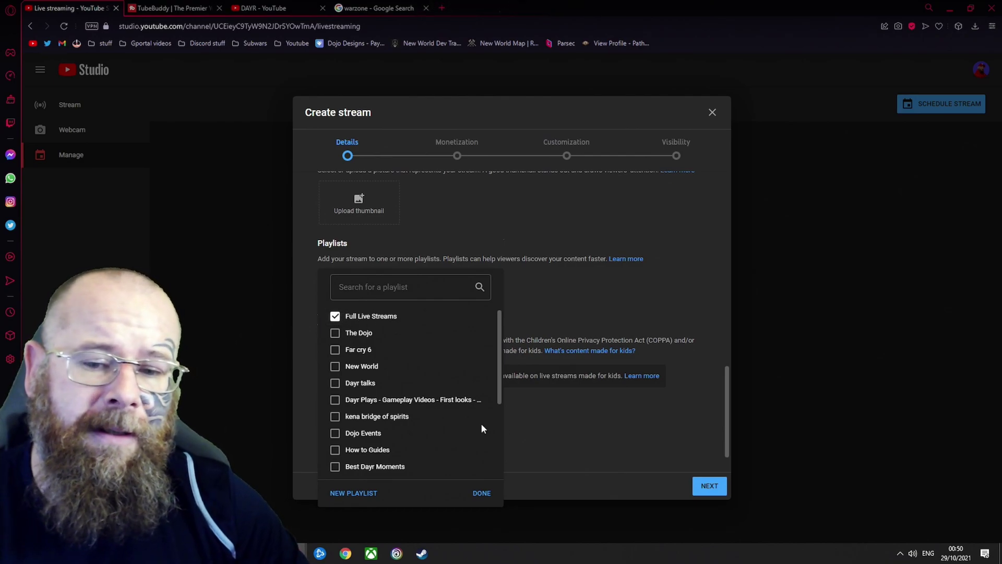
{"action": "left_click", "coordinate": [482, 492]}
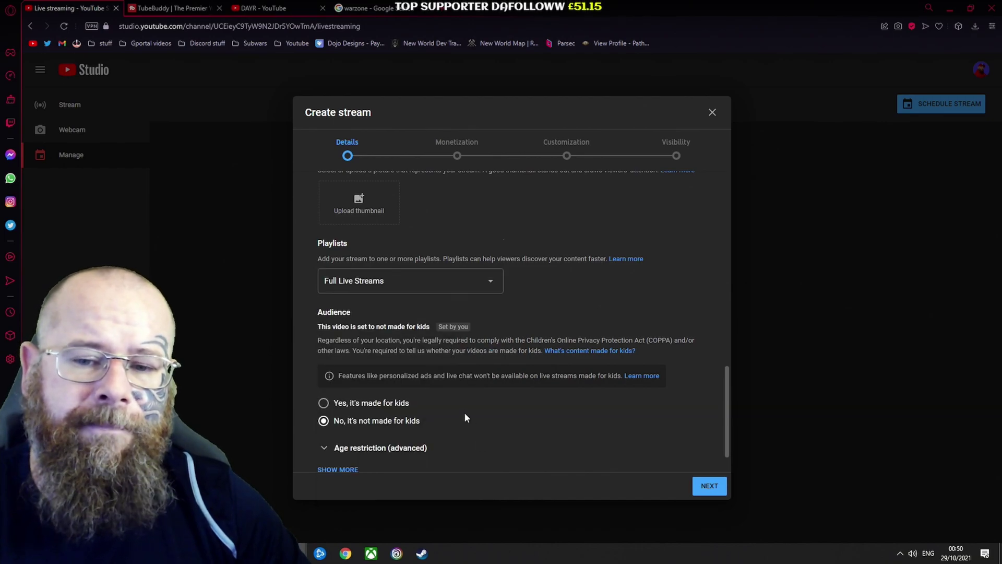
{"action": "scroll", "coordinate": [465, 412], "scroll_direction": "down", "scroll_amount": 1}
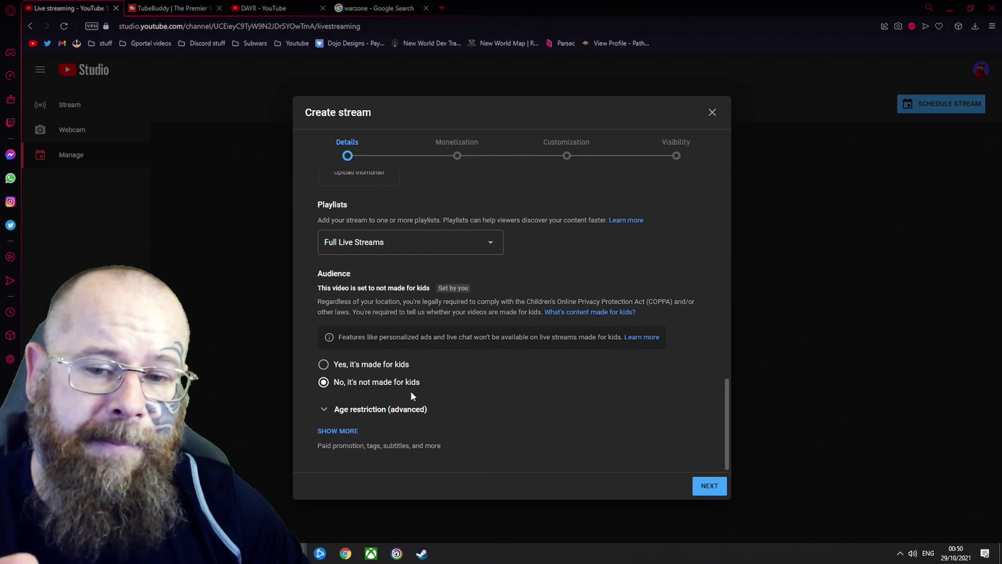
Expand the additional stream settings, read the YouTube Help article on content made for kids, and return to the stream being created
{"action": "left_click", "coordinate": [357, 431]}
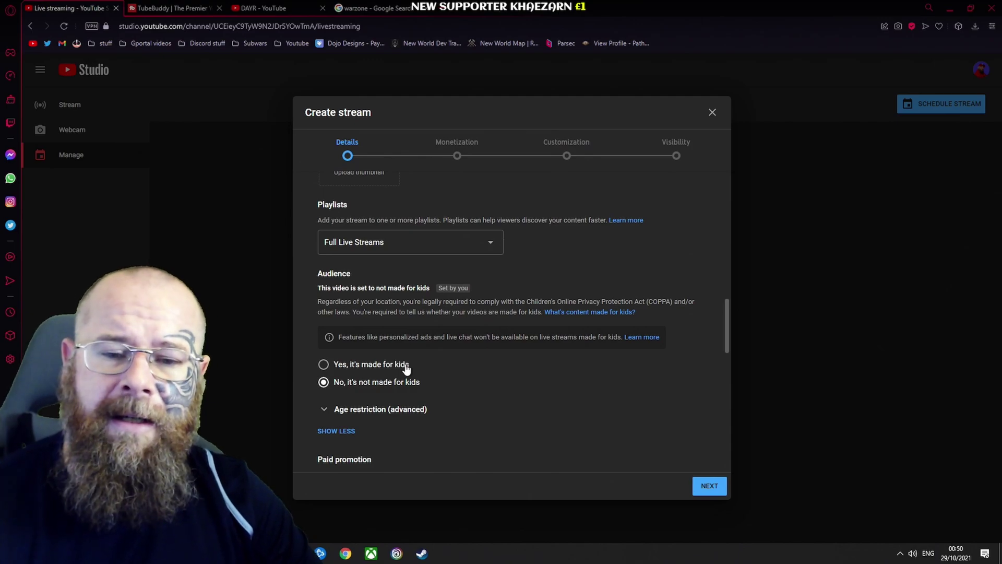
{"action": "left_click", "coordinate": [595, 312]}
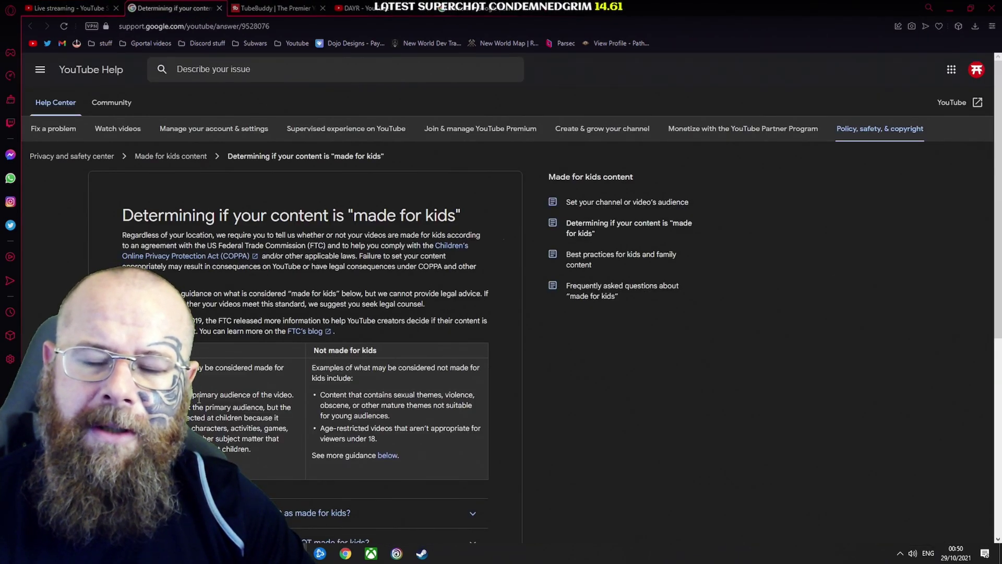
{"action": "scroll", "coordinate": [264, 398], "scroll_direction": "down", "scroll_amount": 2}
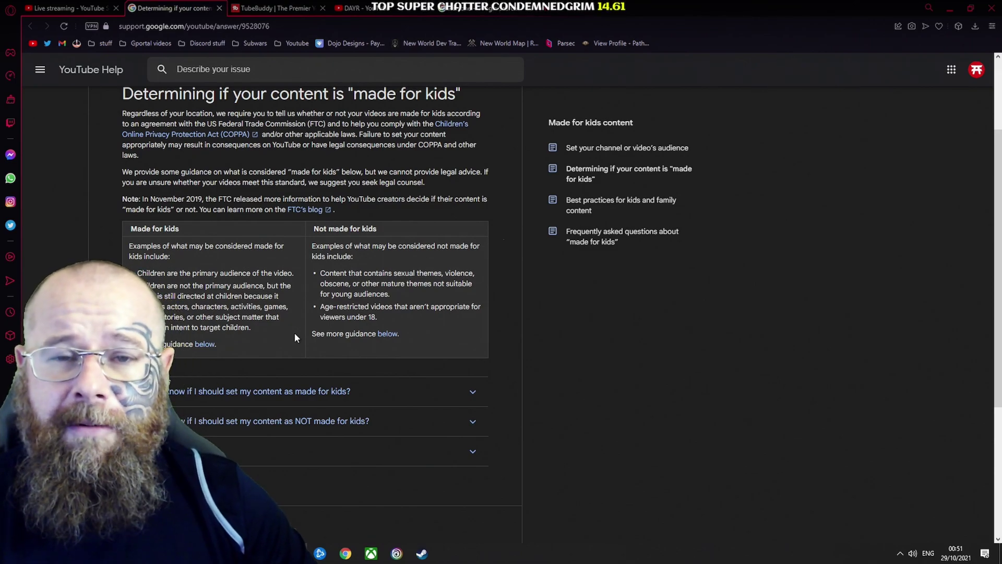
{"action": "scroll", "coordinate": [293, 332], "scroll_direction": "up", "scroll_amount": 3}
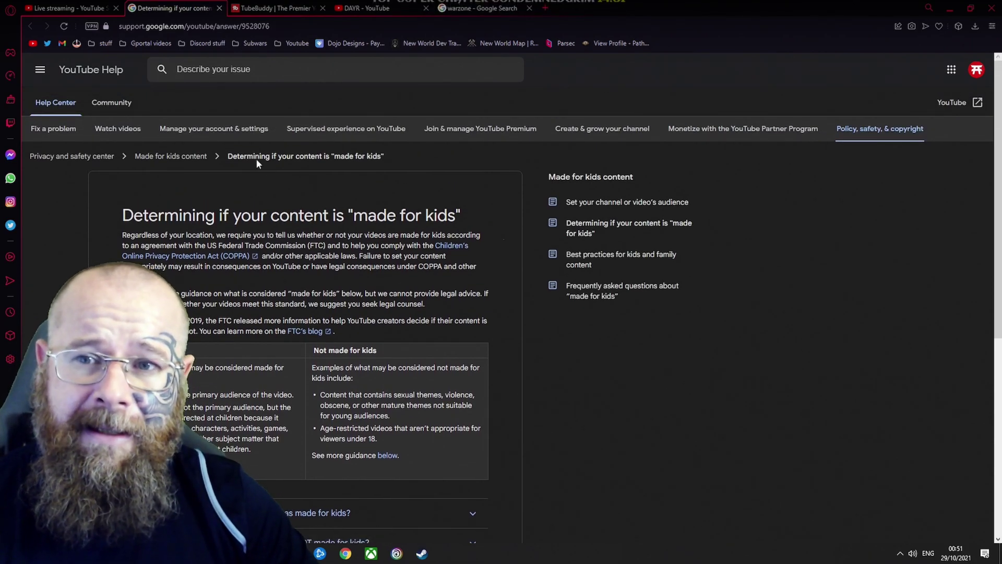
{"action": "left_click", "coordinate": [88, 8]}
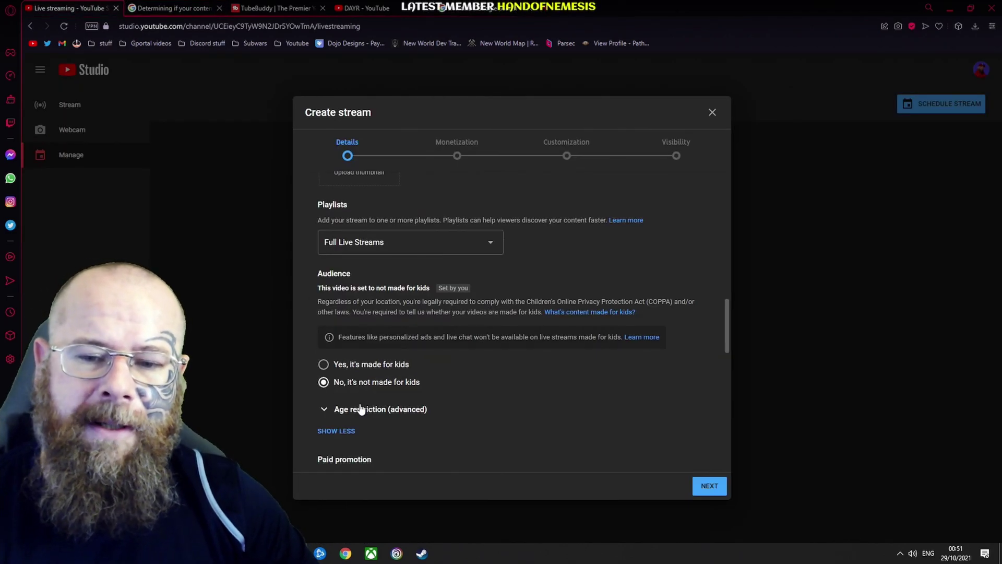
Expand the advanced age restriction settings and review the options for restricting the stream to viewers over 18
{"action": "left_click", "coordinate": [336, 411]}
{"action": "scroll", "coordinate": [335, 431], "scroll_direction": "down", "scroll_amount": 4}
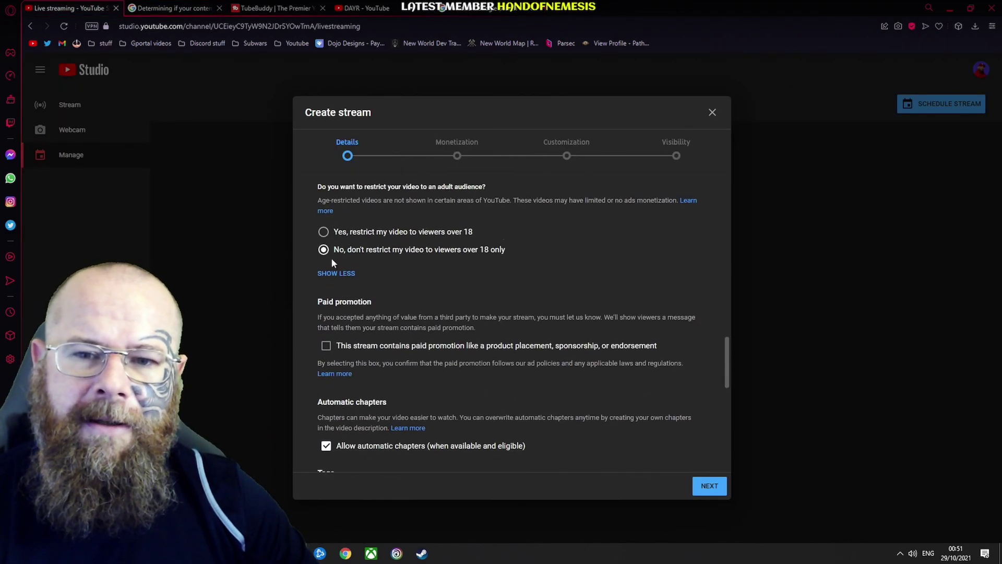
{"action": "scroll", "coordinate": [332, 264], "scroll_direction": "up", "scroll_amount": 2}
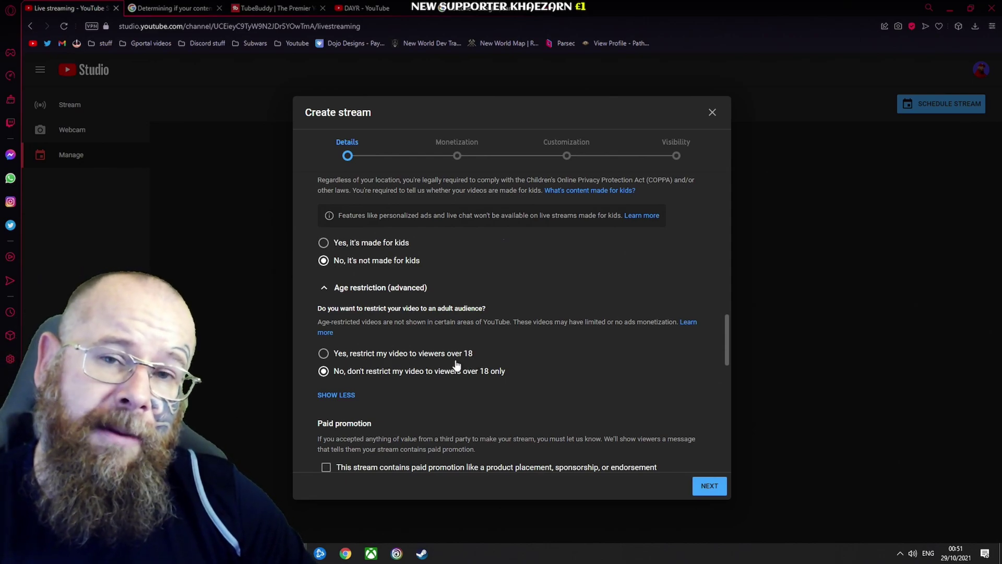
{"action": "scroll", "coordinate": [439, 395], "scroll_direction": "down", "scroll_amount": 2}
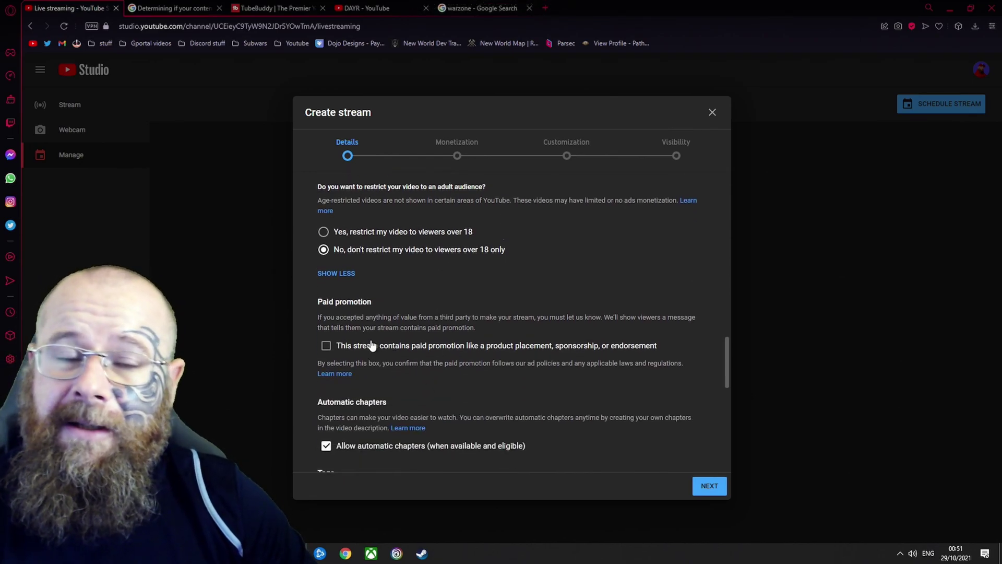
Review the paid promotion, automatic chapters, language and location settings, and go to the empty tags entry
{"action": "scroll", "coordinate": [364, 290], "scroll_direction": "down", "scroll_amount": 2}
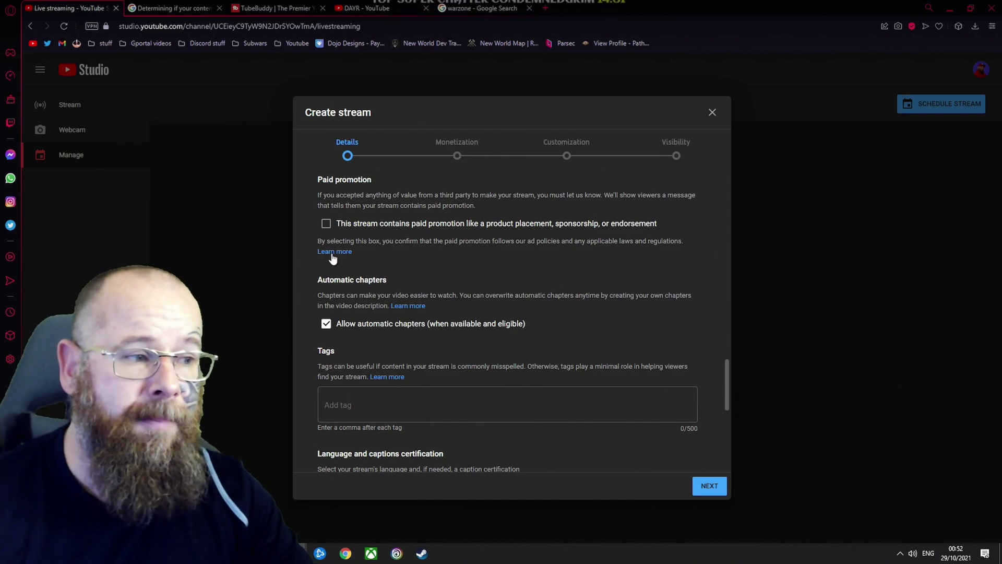
{"action": "scroll", "coordinate": [364, 333], "scroll_direction": "down", "scroll_amount": 1}
{"action": "scroll", "coordinate": [364, 333], "scroll_direction": "down", "scroll_amount": 2}
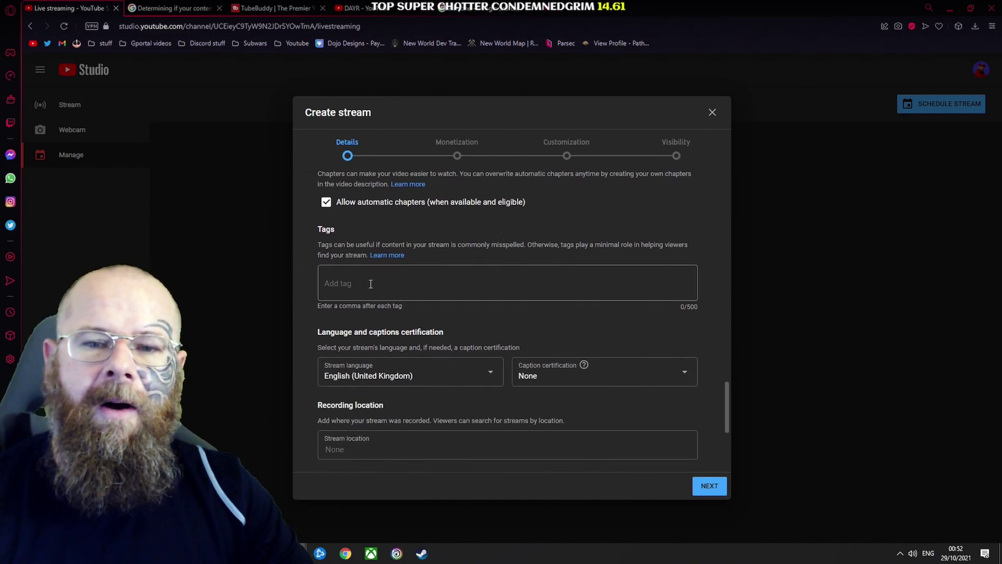
{"action": "scroll", "coordinate": [369, 284], "scroll_direction": "up", "scroll_amount": 2}
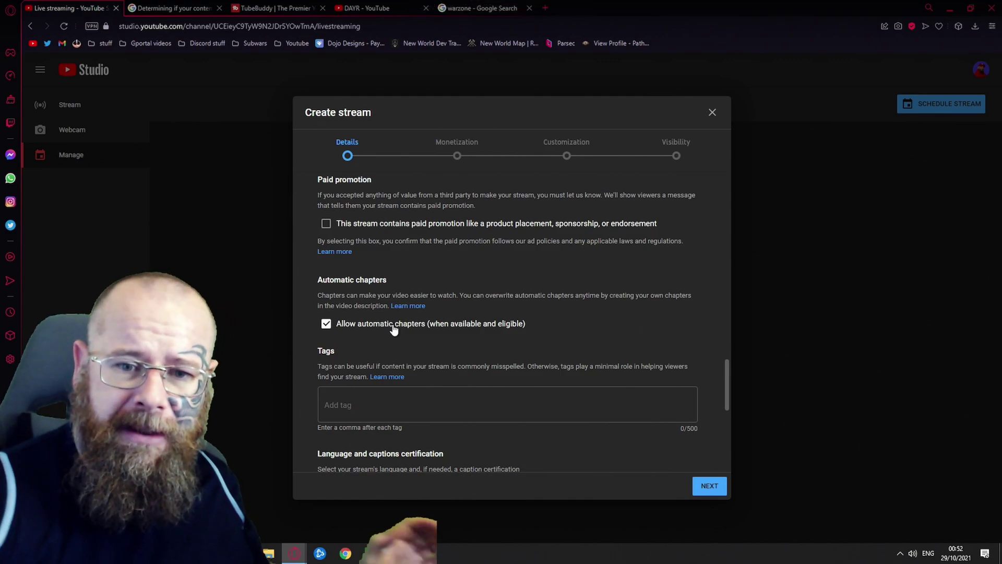
{"action": "scroll", "coordinate": [391, 318], "scroll_direction": "down", "scroll_amount": 2}
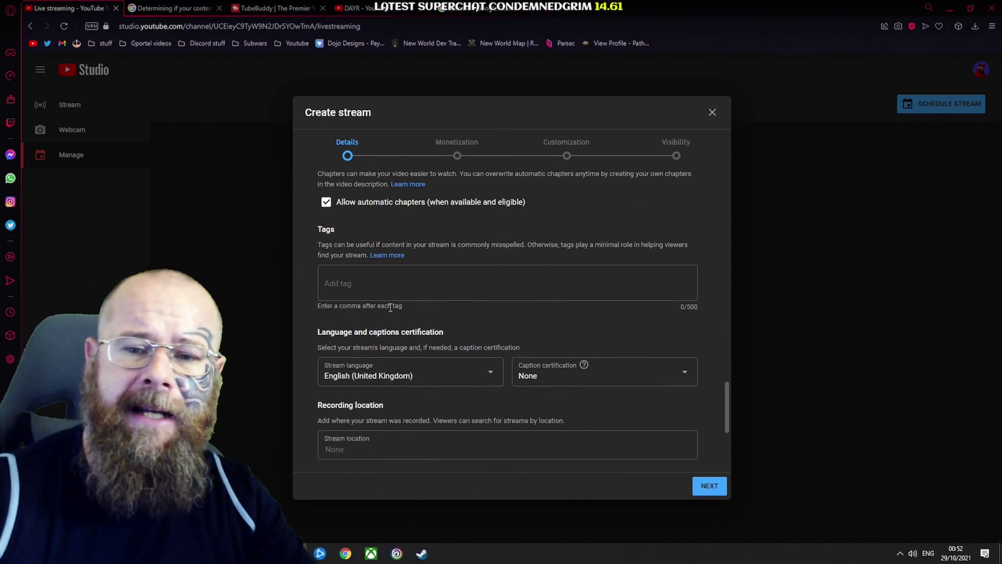
{"action": "left_click", "coordinate": [384, 287]}
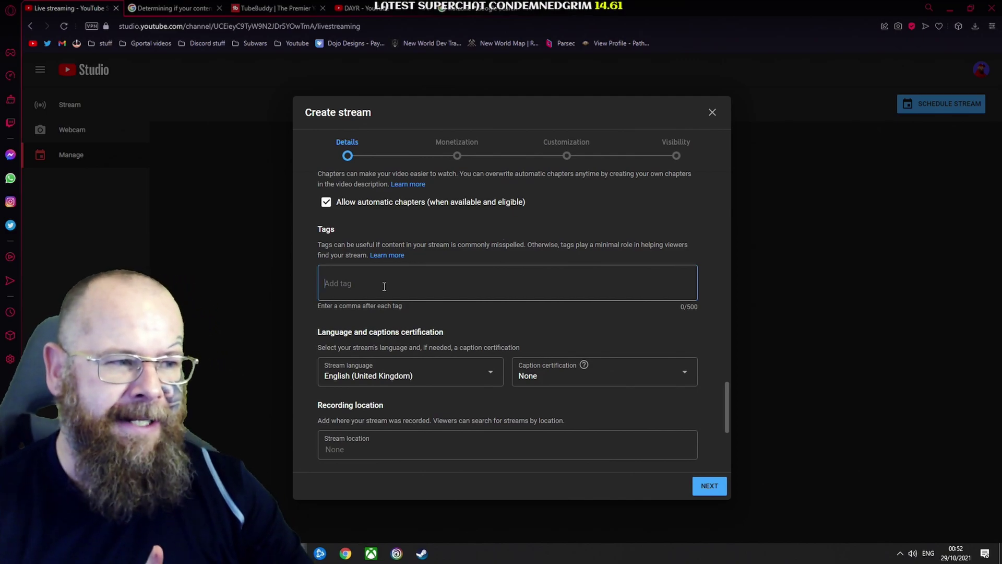
Switch to the TubeBuddy website and look through its research, publishing, promotion and testing features
{"action": "left_click", "coordinate": [274, 8]}
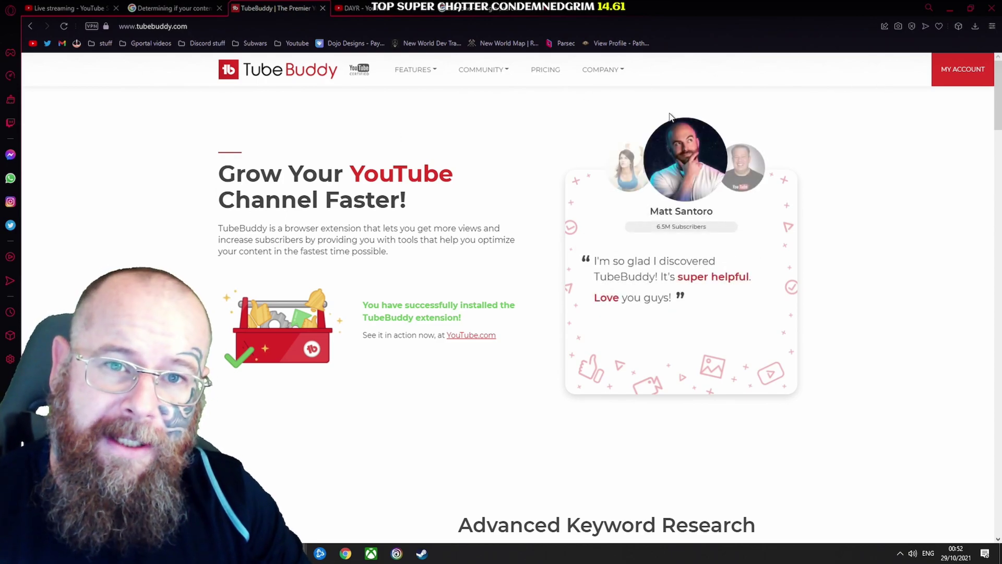
{"action": "scroll", "coordinate": [866, 132], "scroll_direction": "down", "scroll_amount": 10}
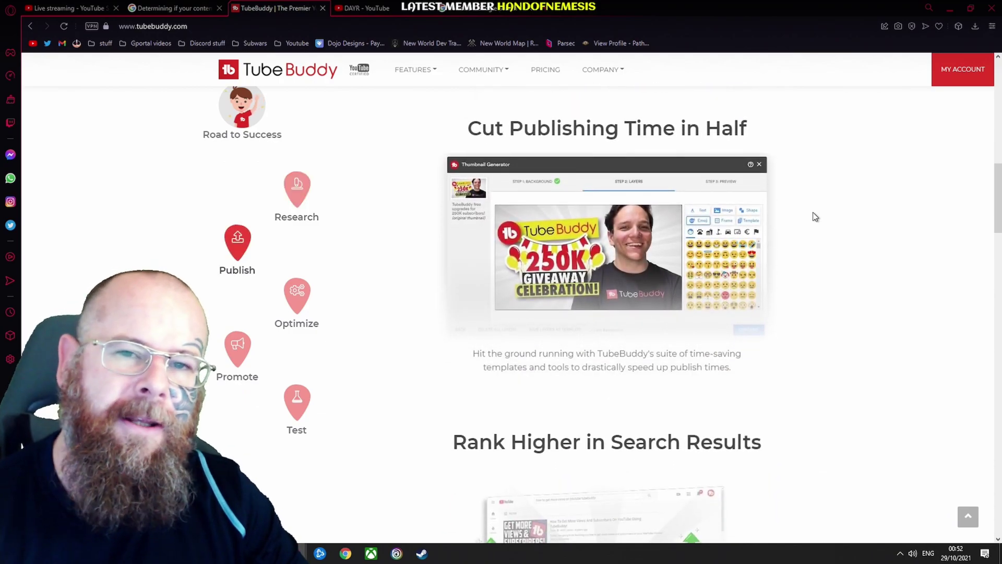
{"action": "scroll", "coordinate": [816, 218], "scroll_direction": "down", "scroll_amount": 10}
{"action": "scroll", "coordinate": [816, 219], "scroll_direction": "down", "scroll_amount": 6}
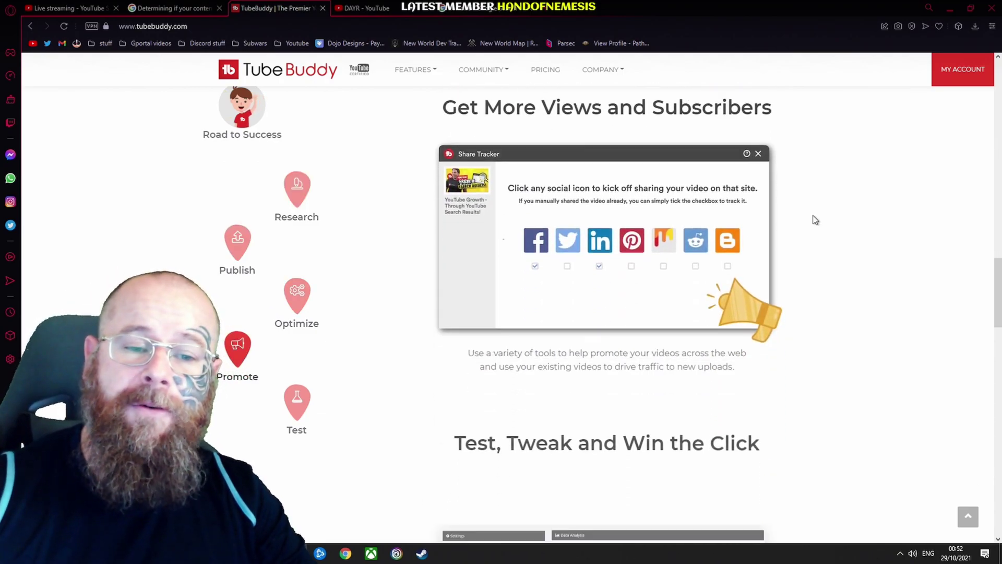
{"action": "scroll", "coordinate": [813, 218], "scroll_direction": "up", "scroll_amount": 15}
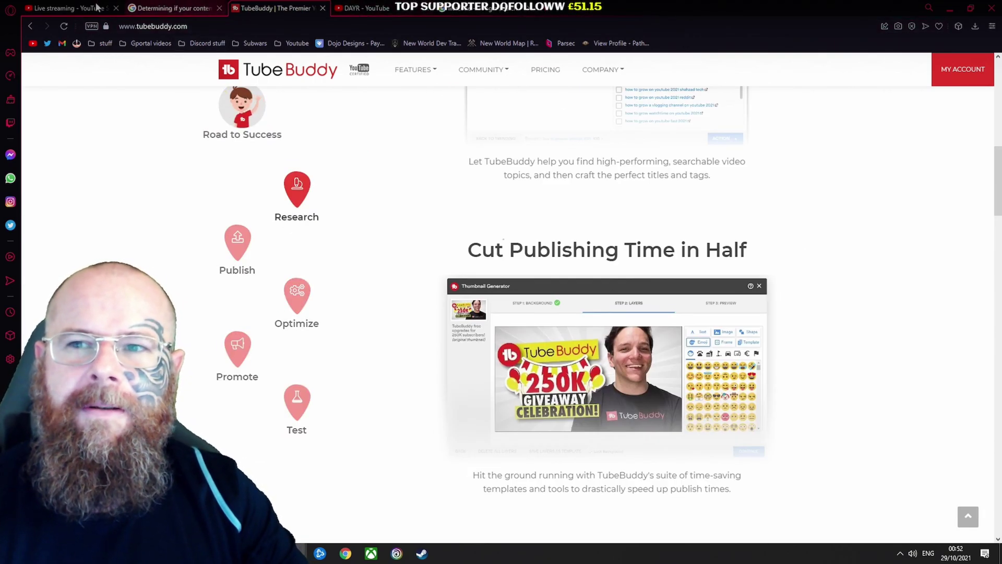
Switch to the YouTube channel page, check its Channelytics, and view TubeBuddy's messages, industry news and milestones
{"action": "left_click", "coordinate": [68, 8]}
{"action": "left_click", "coordinate": [365, 8]}
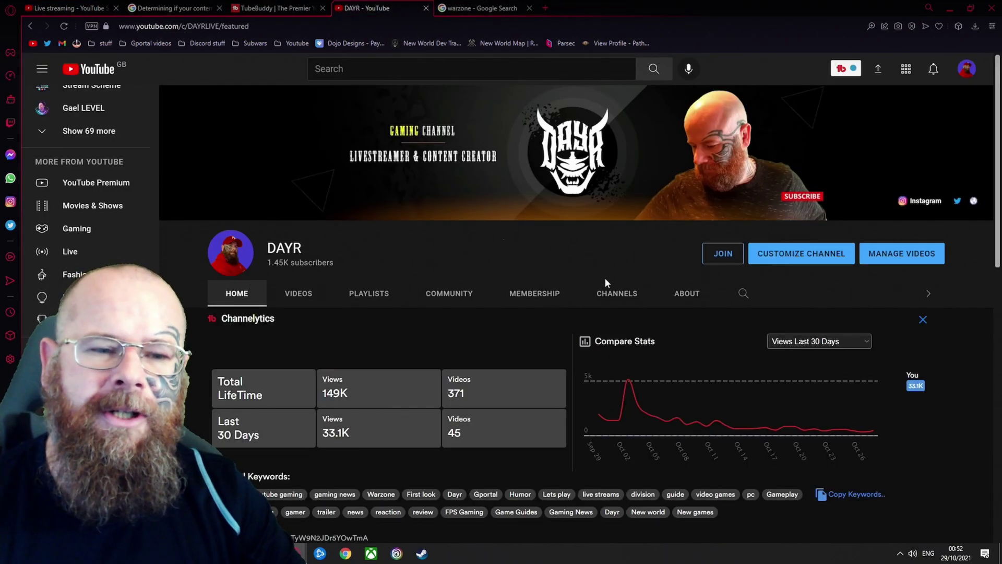
{"action": "scroll", "coordinate": [627, 293], "scroll_direction": "down", "scroll_amount": 2}
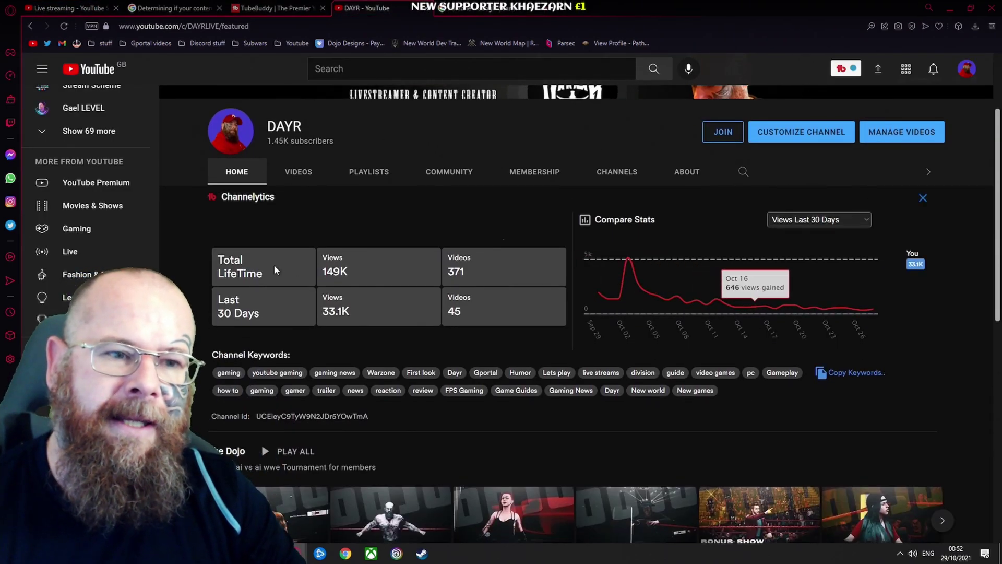
{"action": "left_click", "coordinate": [842, 69]}
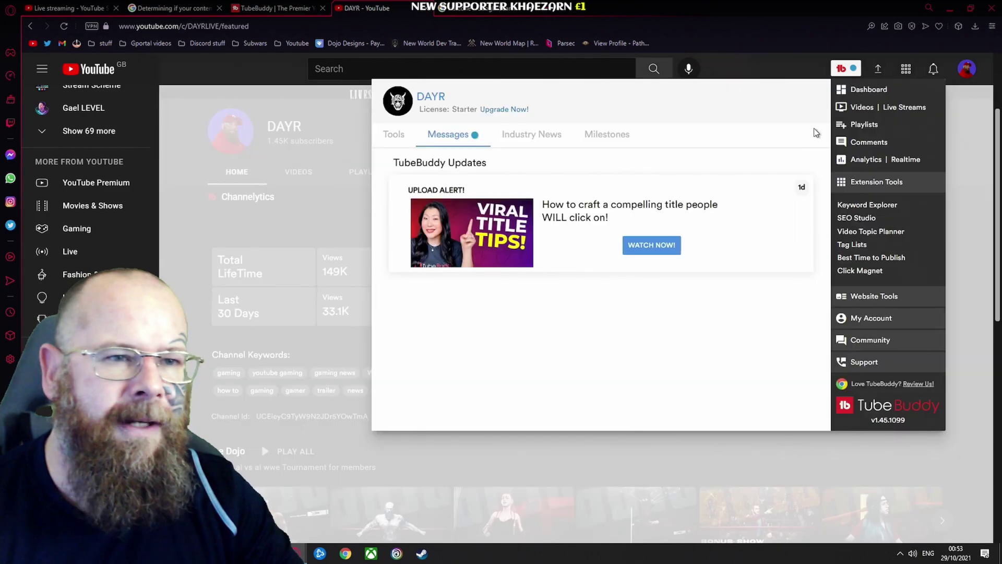
{"action": "left_click", "coordinate": [518, 136]}
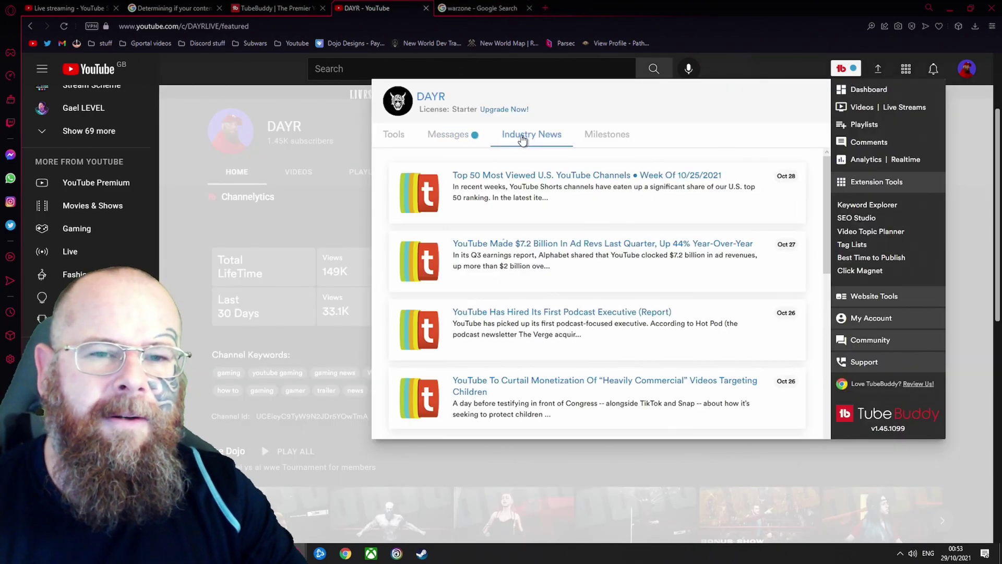
{"action": "left_click", "coordinate": [605, 134]}
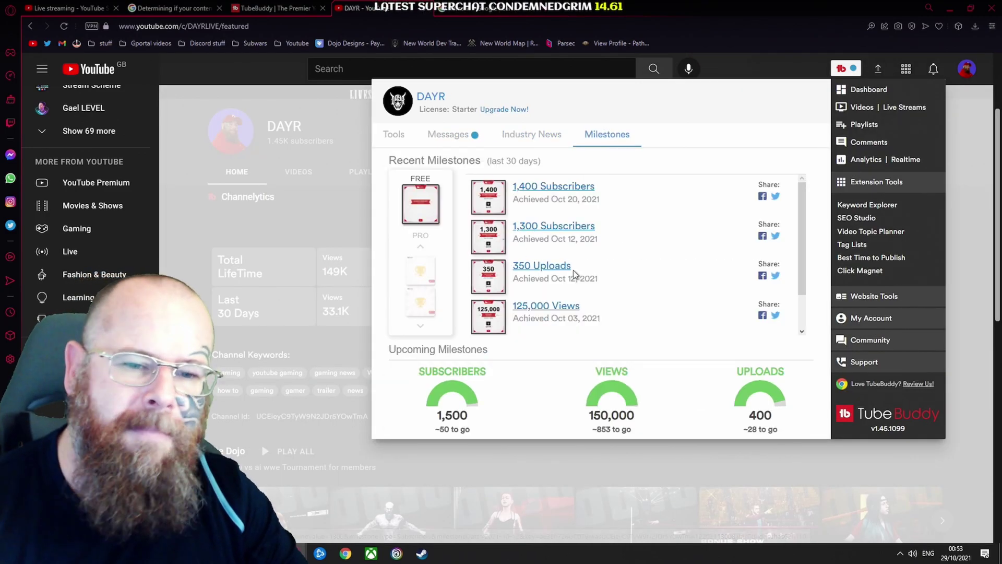
{"action": "left_click", "coordinate": [337, 187]}
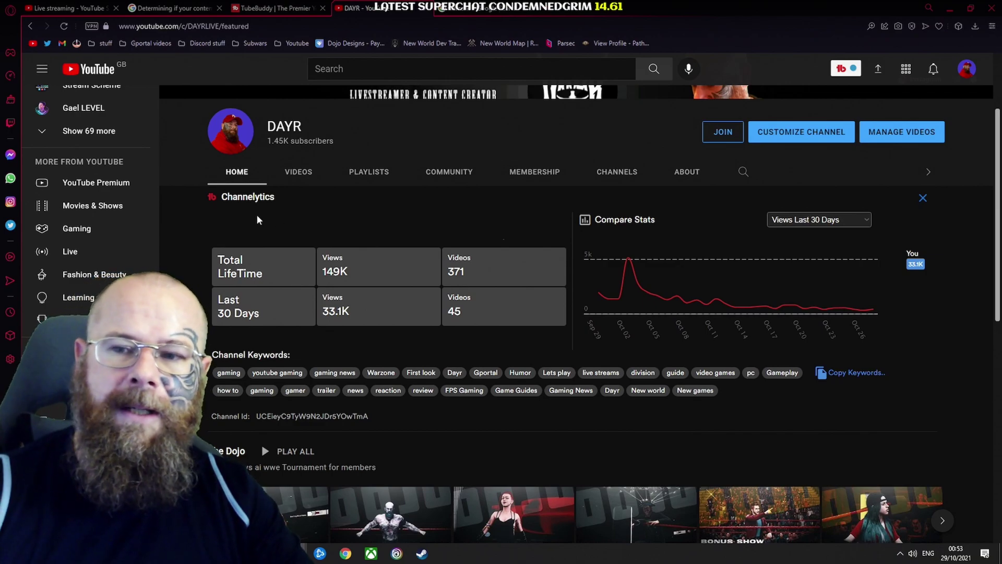
Browse YouTube's Gaming section and its full list of top live games, and open the Call of Duty: Warzone page
{"action": "left_click", "coordinate": [79, 229]}
{"action": "scroll", "coordinate": [461, 276], "scroll_direction": "down", "scroll_amount": 8}
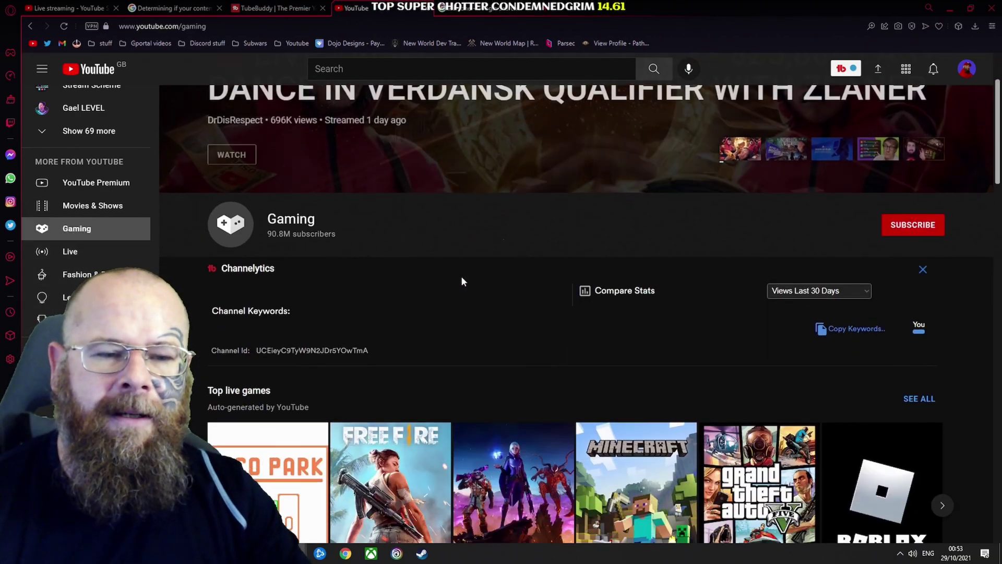
{"action": "scroll", "coordinate": [531, 281], "scroll_direction": "up", "scroll_amount": 4}
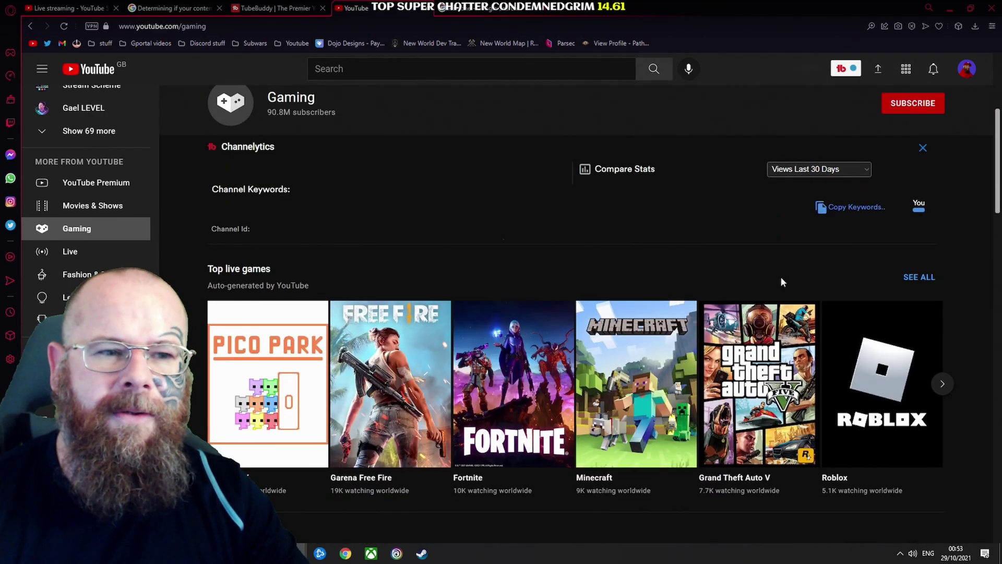
{"action": "left_click", "coordinate": [921, 279]}
{"action": "scroll", "coordinate": [750, 324], "scroll_direction": "down", "scroll_amount": 5}
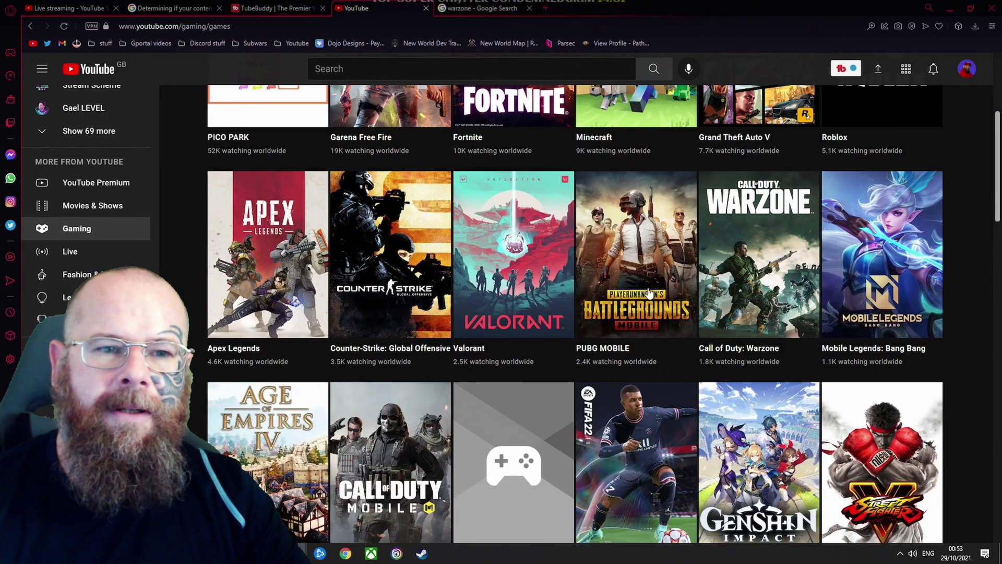
{"action": "left_click", "coordinate": [747, 355]}
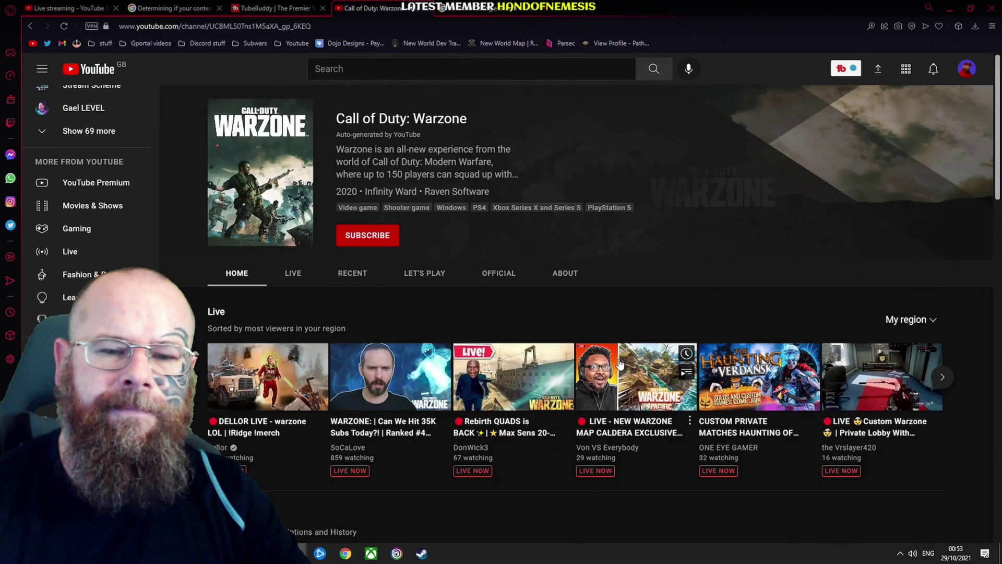
Set the Warzone page's live streams to Worldwide and look through the recommended and recent videos
{"action": "scroll", "coordinate": [250, 316], "scroll_direction": "down", "scroll_amount": 3}
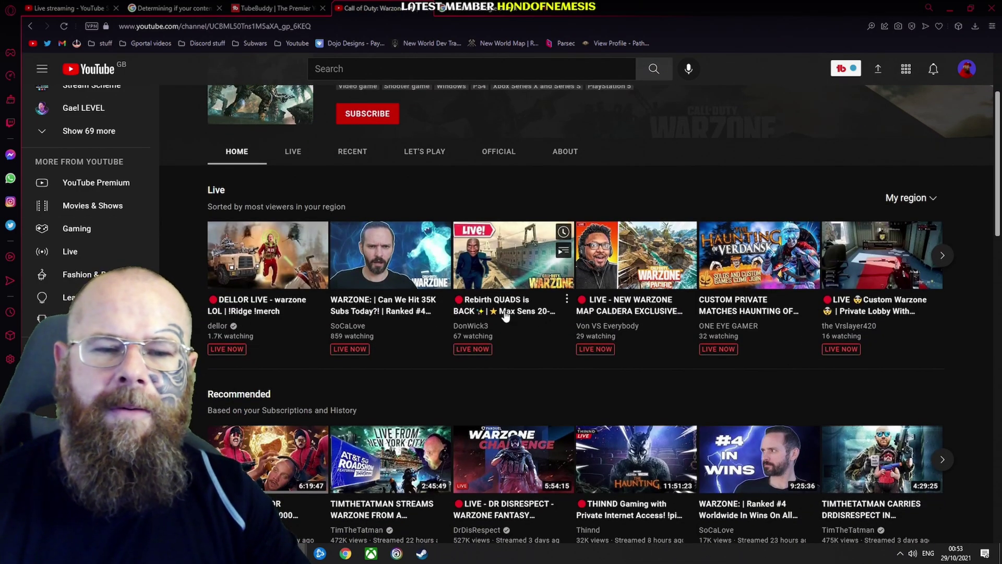
{"action": "left_click", "coordinate": [897, 202]}
{"action": "left_click", "coordinate": [906, 235]}
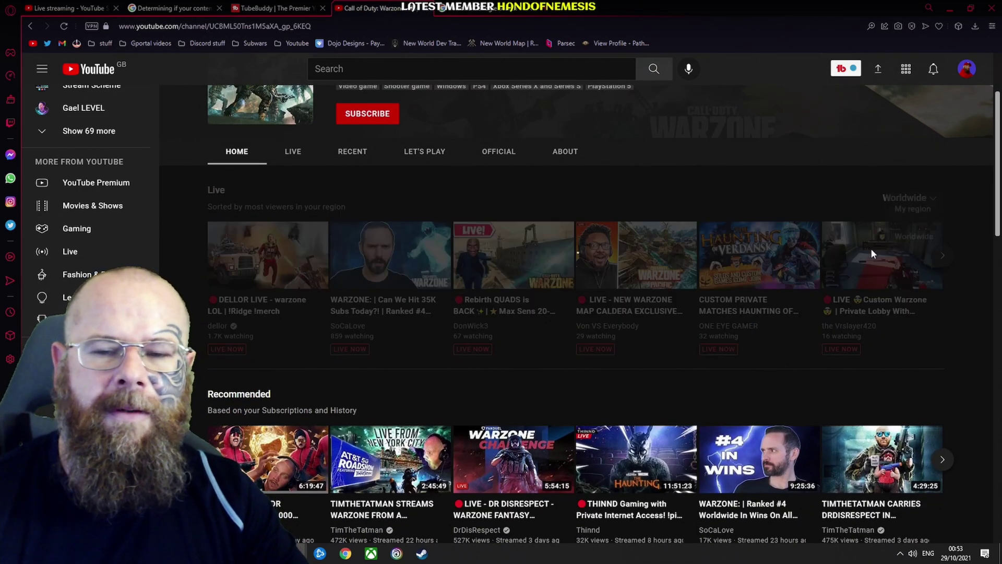
{"action": "scroll", "coordinate": [383, 330], "scroll_direction": "down", "scroll_amount": 4}
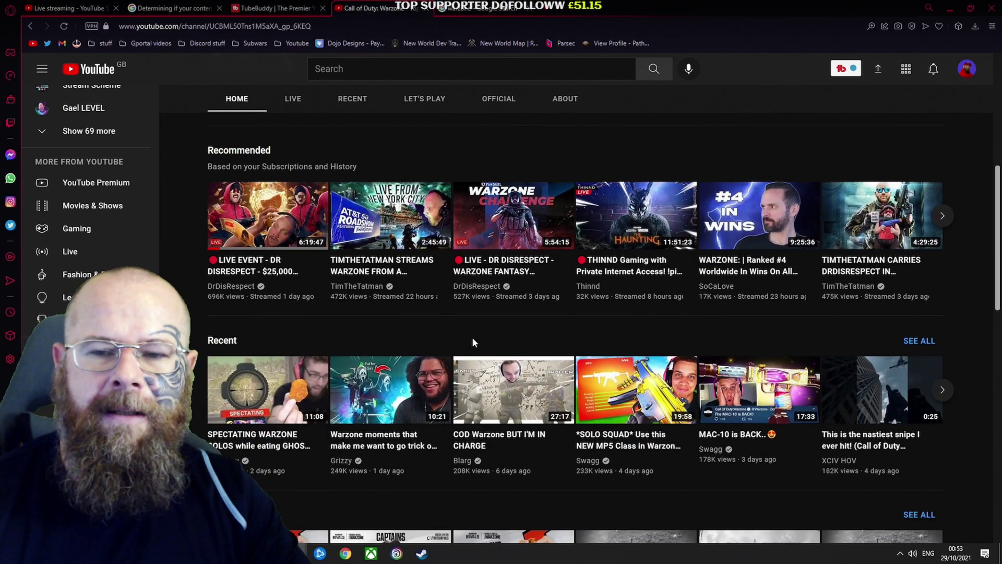
Open the recommended Dr Disrespect $25,000 live event, examine its tags and SEO data in Videolytics, and return to the Warzone page
{"action": "left_click", "coordinate": [260, 272]}
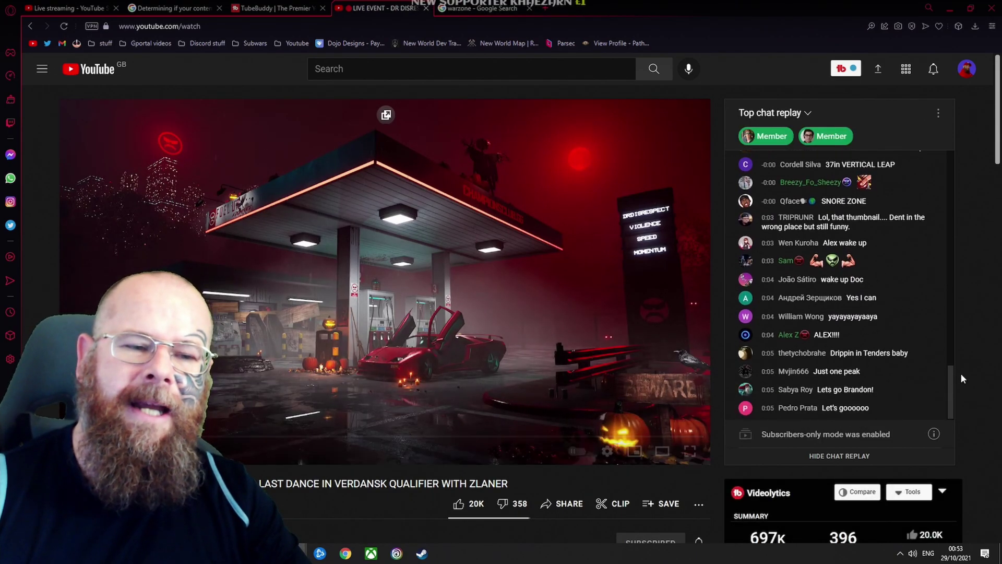
{"action": "scroll", "coordinate": [960, 373], "scroll_direction": "down", "scroll_amount": 7}
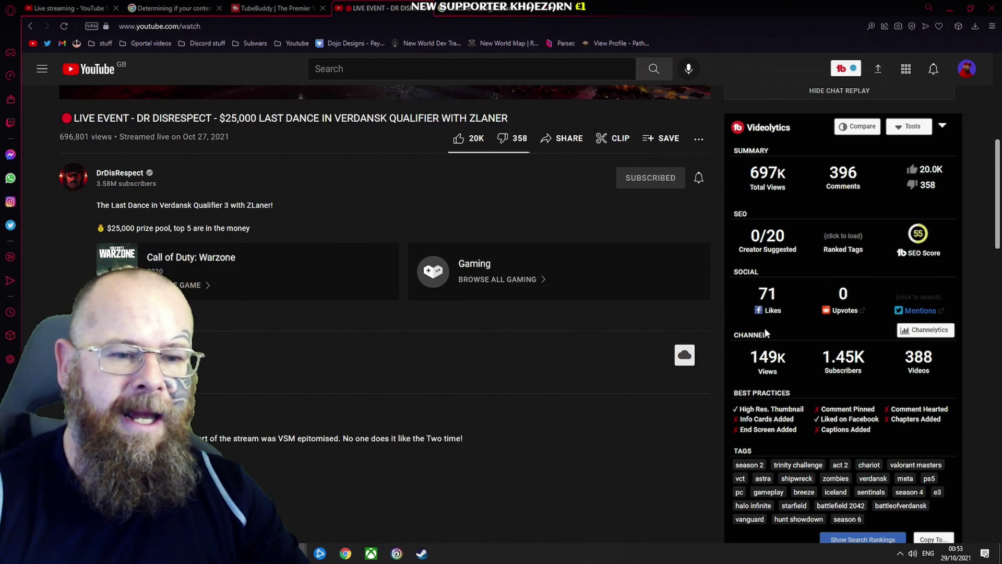
{"action": "scroll", "coordinate": [765, 327], "scroll_direction": "down", "scroll_amount": 2}
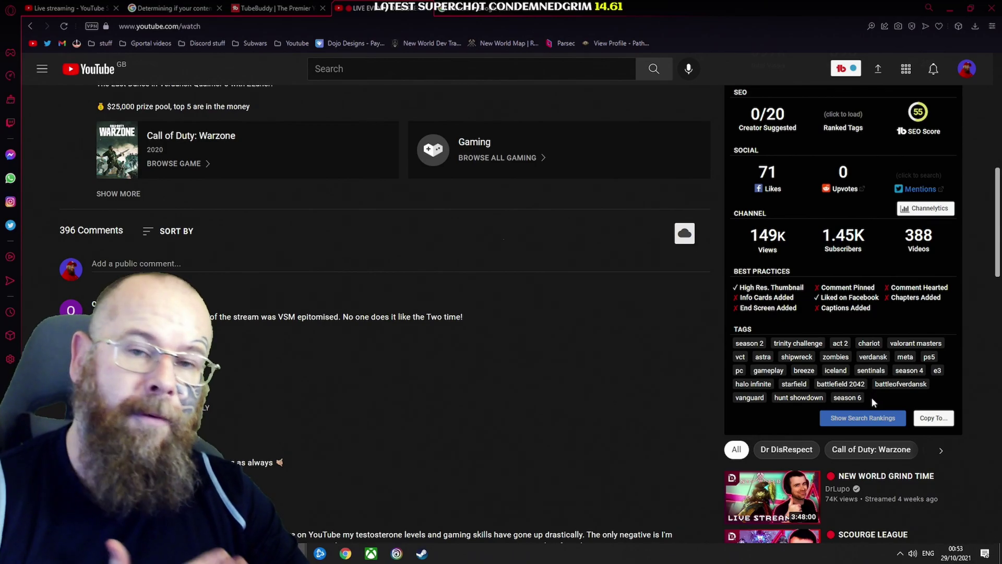
{"action": "scroll", "coordinate": [871, 396], "scroll_direction": "up", "scroll_amount": 7}
{"action": "scroll", "coordinate": [871, 396], "scroll_direction": "up", "scroll_amount": 2}
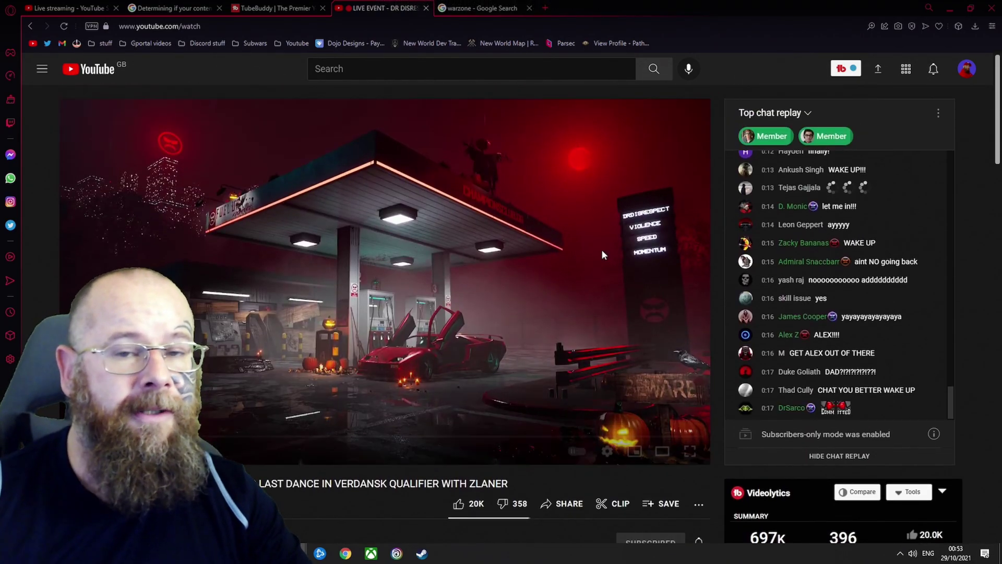
{"action": "left_click", "coordinate": [30, 26]}
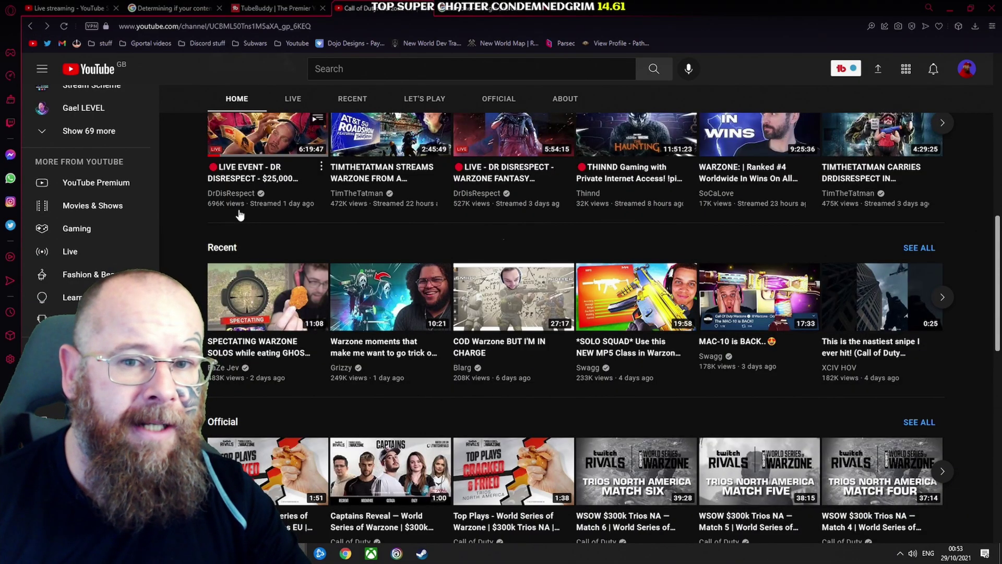
Open Dellor's live stream from the Warzone page's Live section and examine its description and Videolytics data
{"action": "scroll", "coordinate": [247, 227], "scroll_direction": "up", "scroll_amount": 2}
{"action": "scroll", "coordinate": [249, 235], "scroll_direction": "up", "scroll_amount": 2}
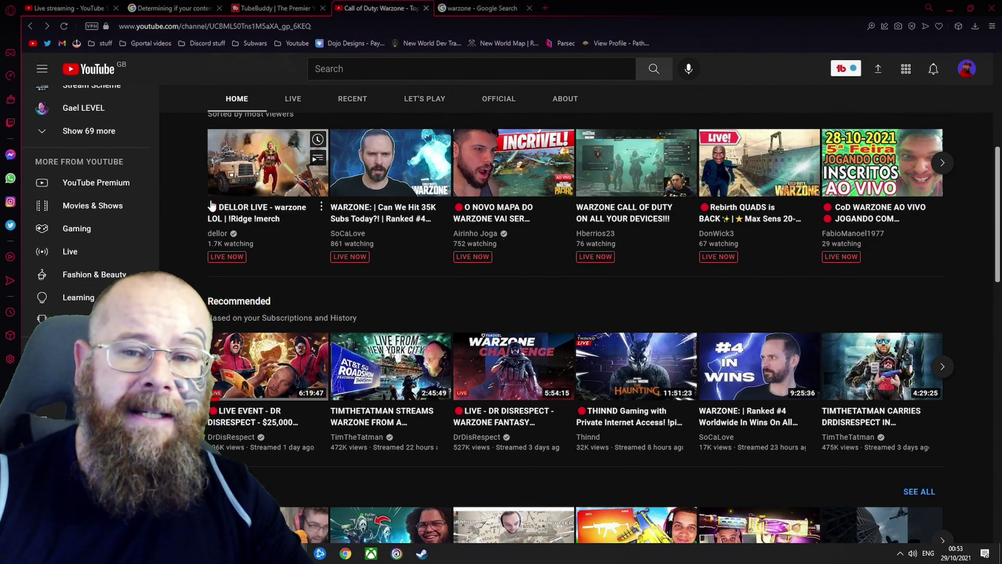
{"action": "scroll", "coordinate": [261, 216], "scroll_direction": "up", "scroll_amount": 2}
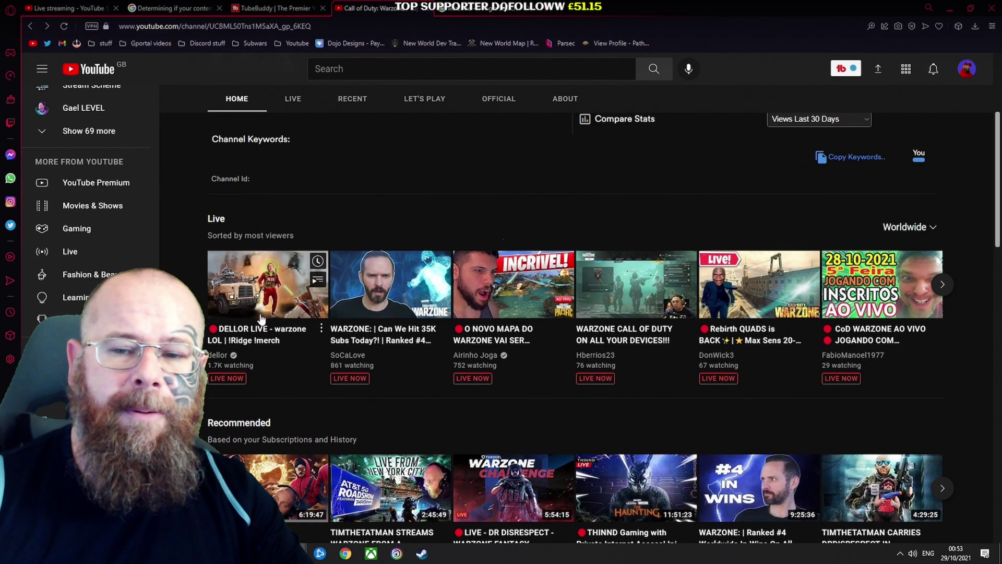
{"action": "left_click", "coordinate": [261, 338]}
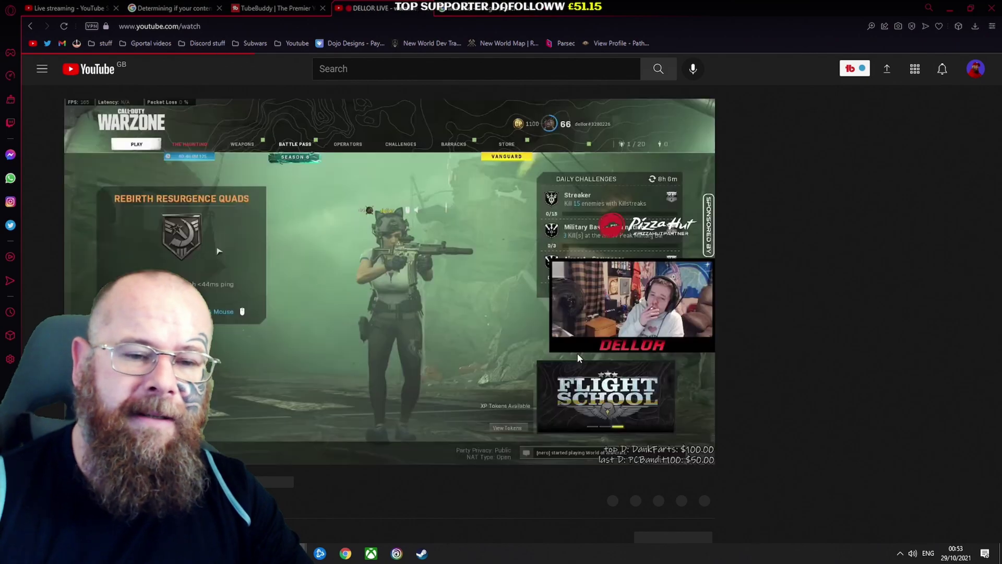
{"action": "scroll", "coordinate": [737, 362], "scroll_direction": "down", "scroll_amount": 8}
{"action": "scroll", "coordinate": [760, 402], "scroll_direction": "up", "scroll_amount": 2}
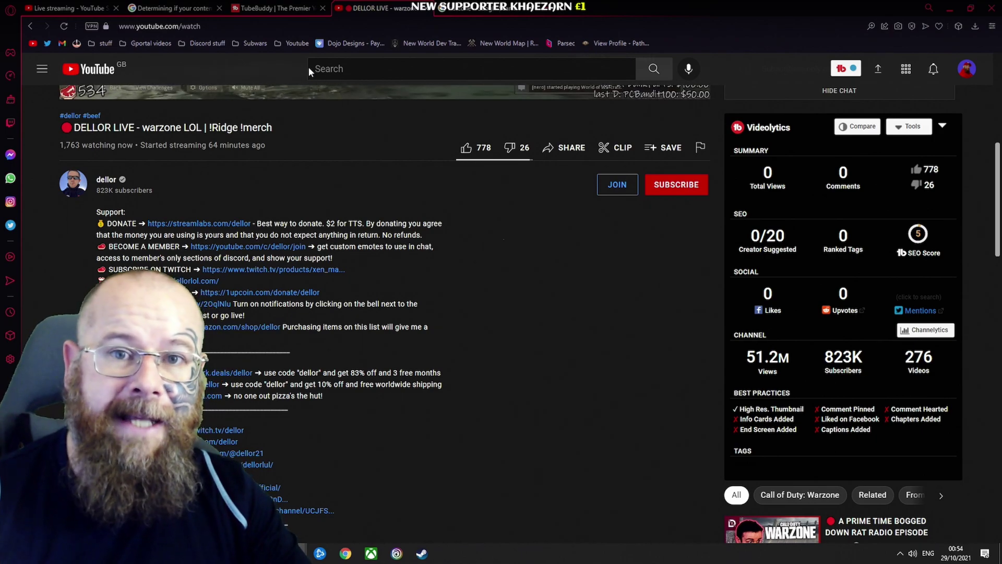
Return to the stream setup in YouTube Studio, review its remaining details settings, and continue to Monetization
{"action": "left_click", "coordinate": [83, 9]}
{"action": "left_click", "coordinate": [472, 315]}
{"action": "scroll", "coordinate": [471, 315], "scroll_direction": "down", "scroll_amount": 2}
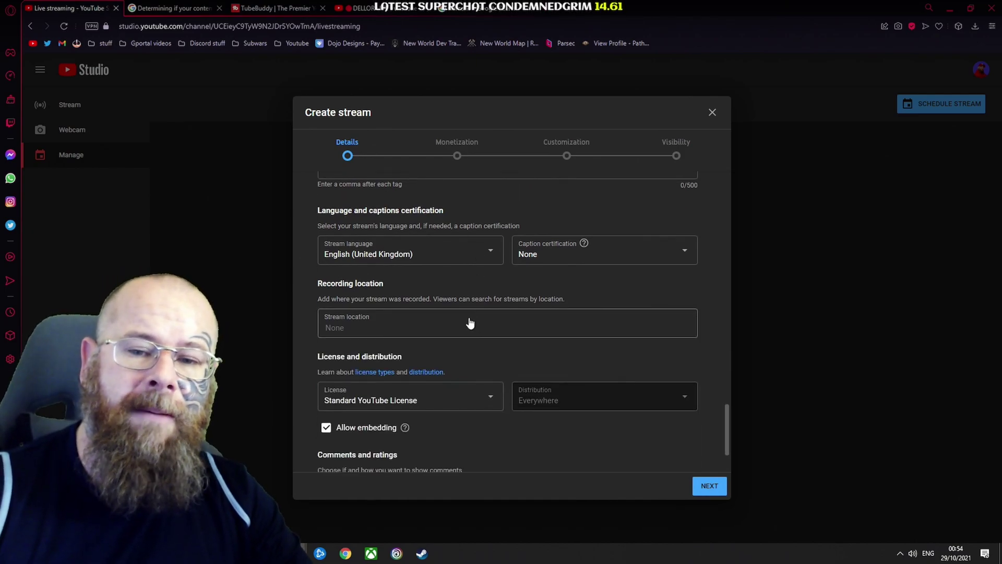
{"action": "scroll", "coordinate": [300, 288], "scroll_direction": "up", "scroll_amount": 12}
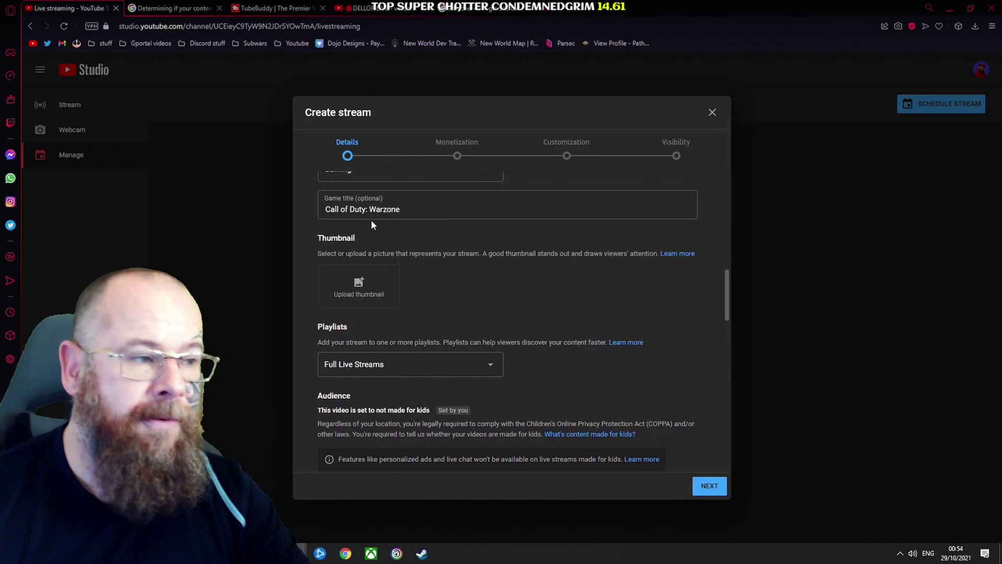
{"action": "scroll", "coordinate": [371, 221], "scroll_direction": "down", "scroll_amount": 10}
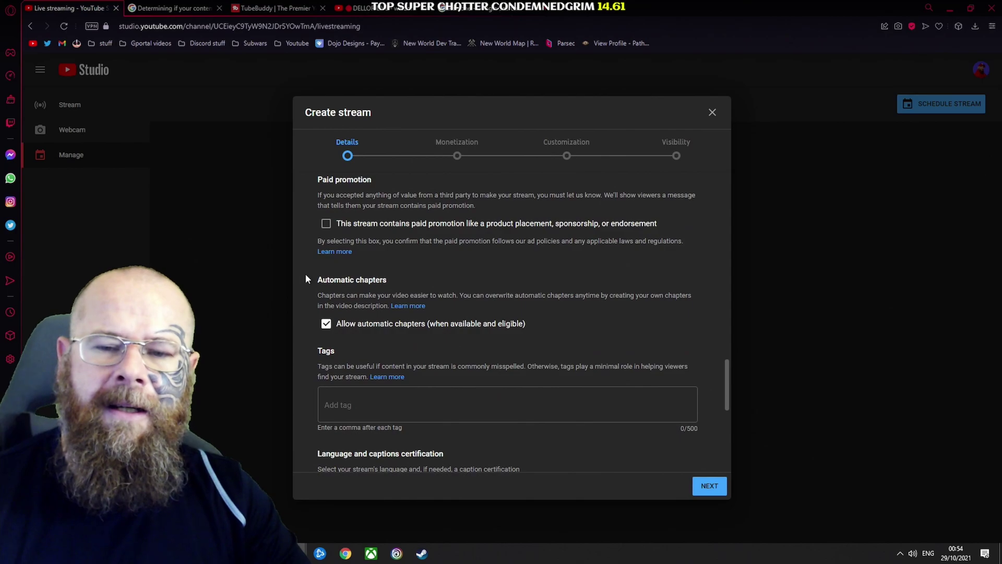
{"action": "scroll", "coordinate": [306, 275], "scroll_direction": "down", "scroll_amount": 2}
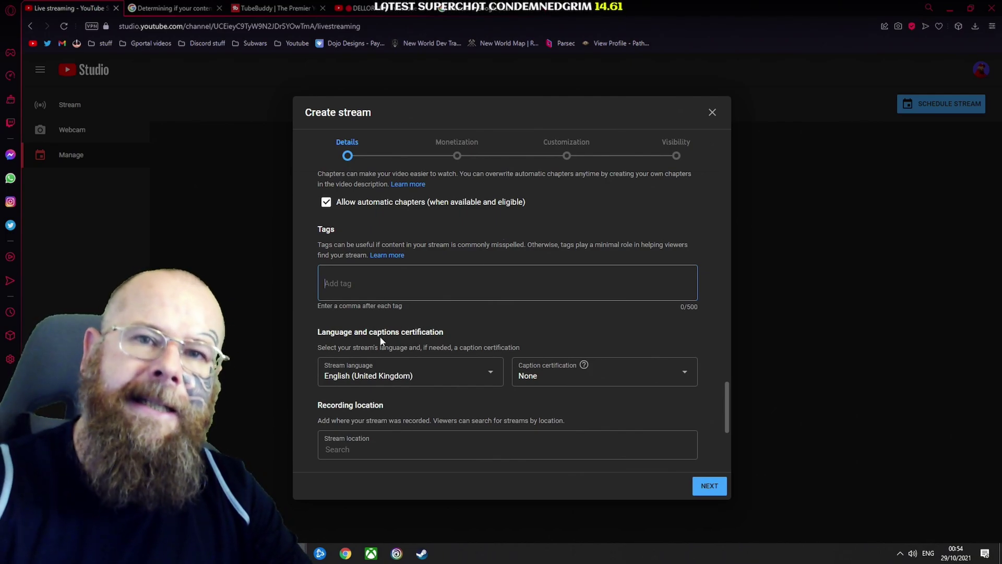
{"action": "scroll", "coordinate": [380, 336], "scroll_direction": "down", "scroll_amount": 2}
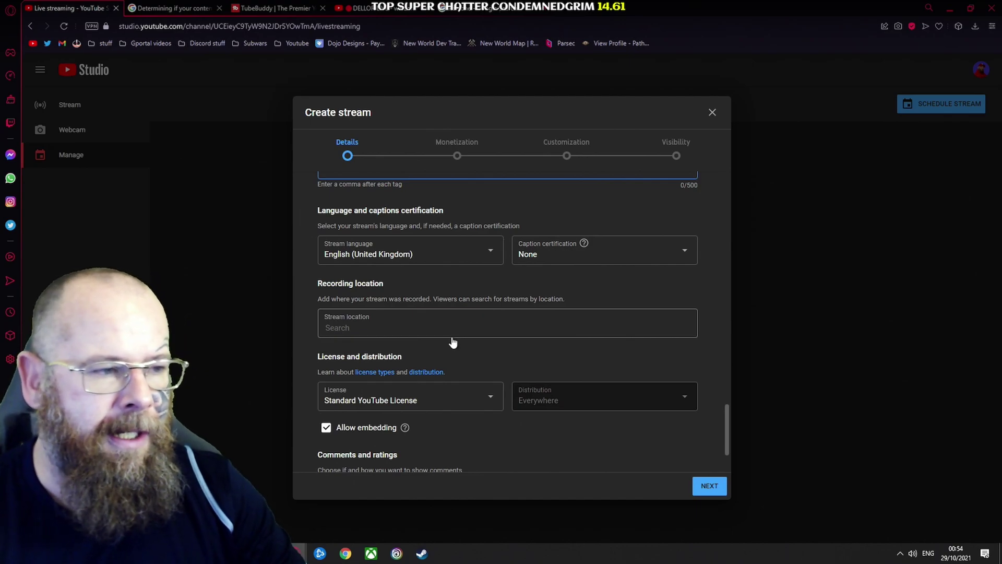
{"action": "scroll", "coordinate": [452, 342], "scroll_direction": "down", "scroll_amount": 2}
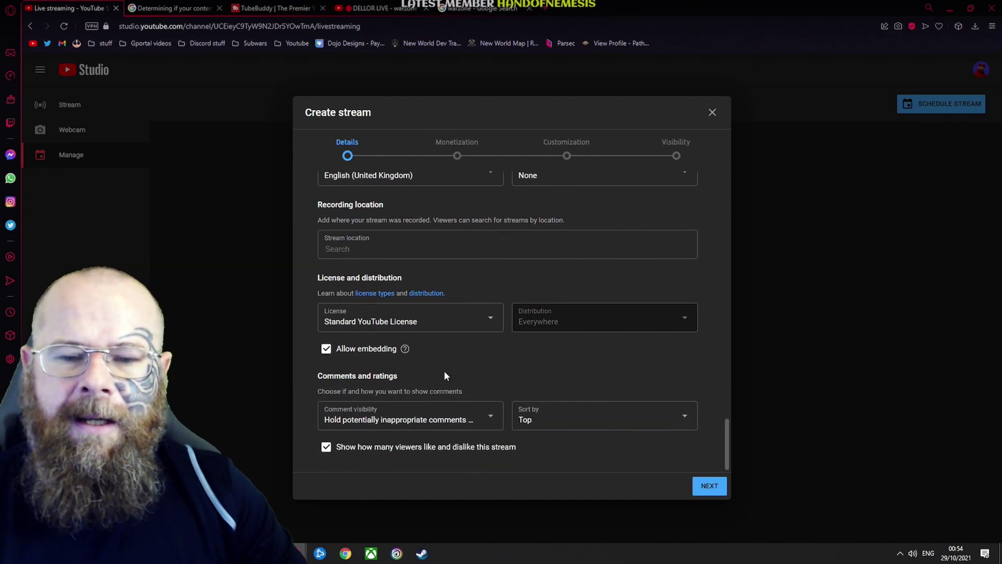
{"action": "left_click", "coordinate": [711, 488]}
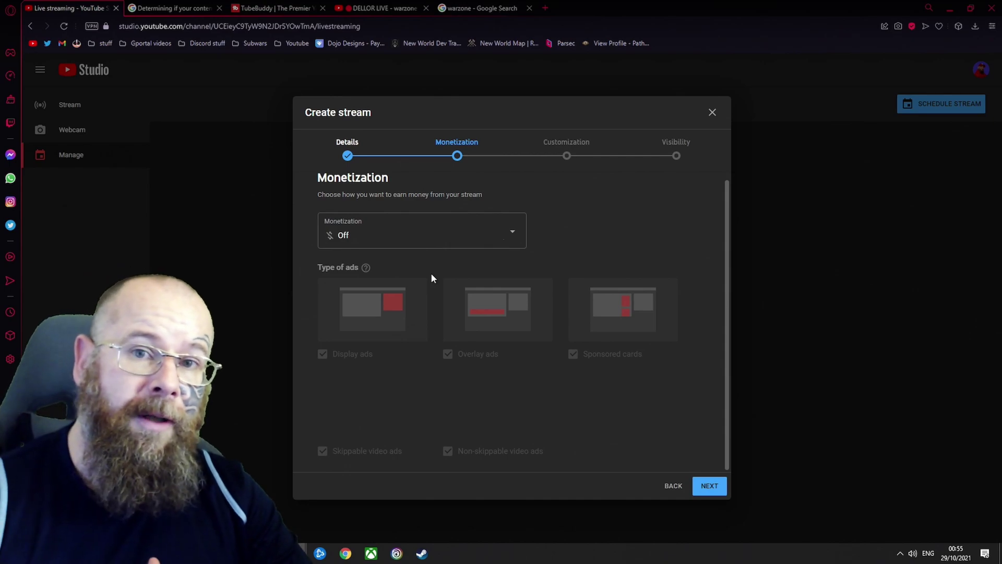
Turn monetization on for the stream
{"action": "left_click", "coordinate": [418, 239]}
{"action": "left_click", "coordinate": [350, 230]}
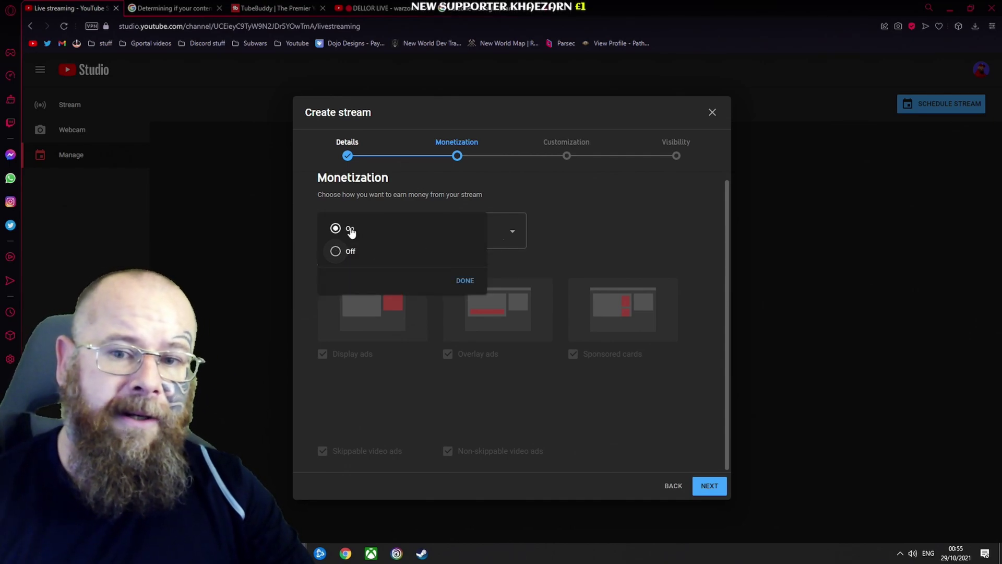
{"action": "left_click", "coordinate": [460, 280]}
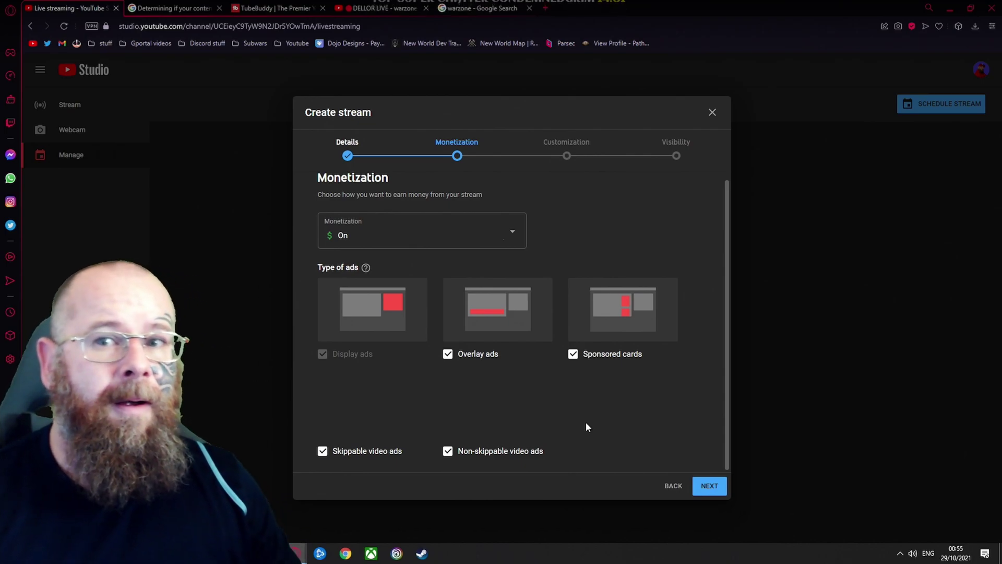
Open the bookmarked Google AdSense home page in a new tab and view the ads overview and YouTube Host blocking controls
{"action": "left_click", "coordinate": [546, 8]}
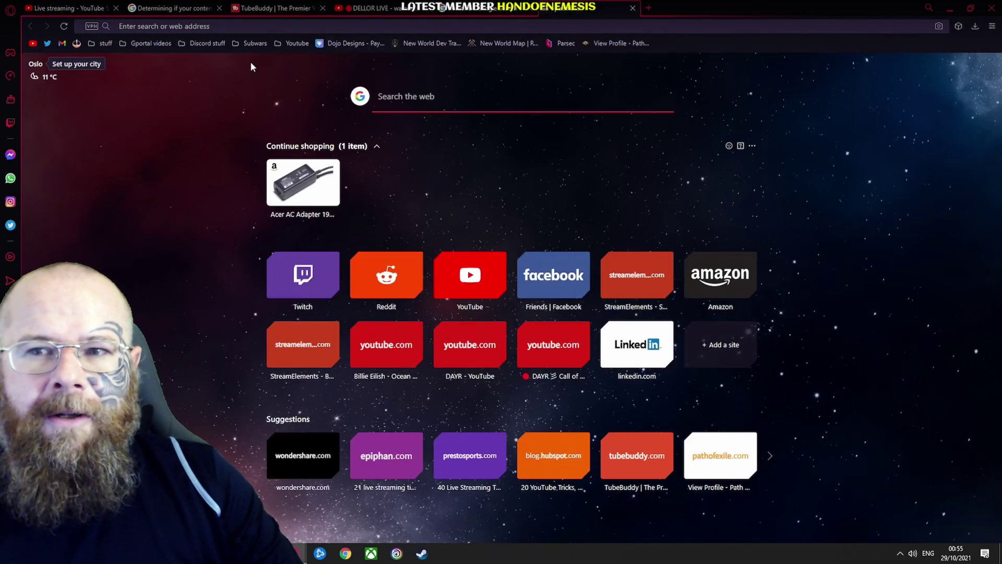
{"action": "left_click", "coordinate": [287, 43]}
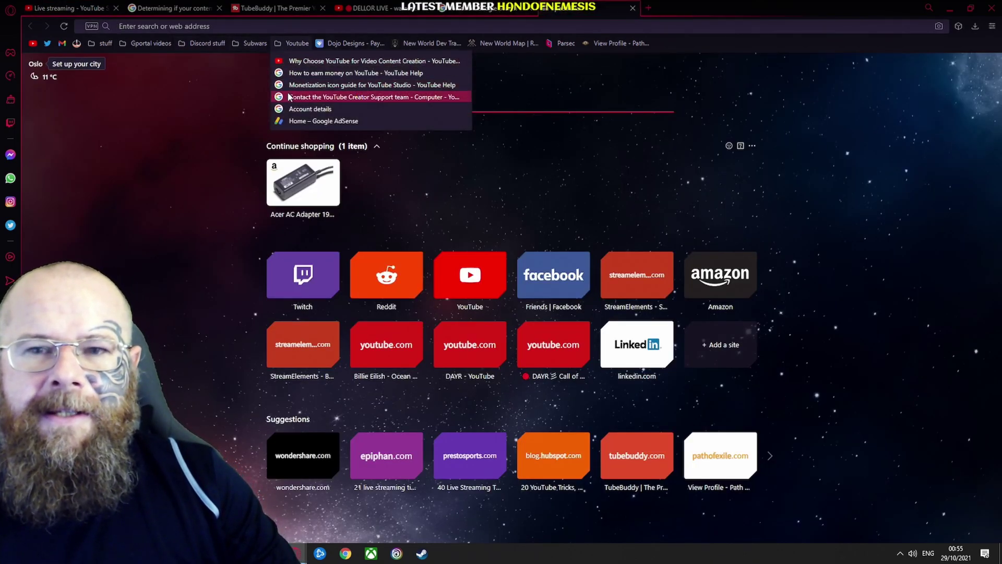
{"action": "left_click", "coordinate": [288, 119]}
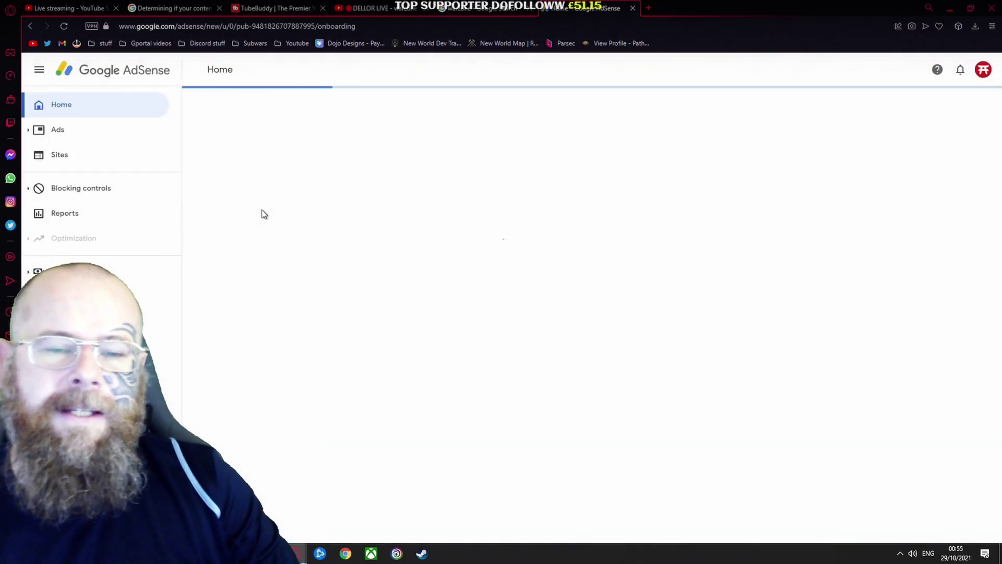
{"action": "left_click", "coordinate": [95, 140]}
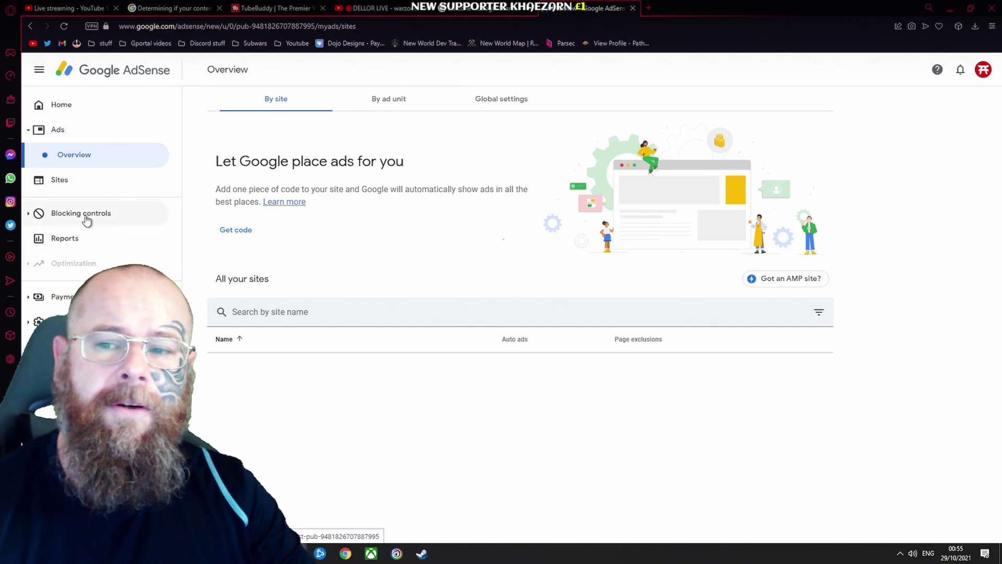
{"action": "left_click", "coordinate": [35, 215]}
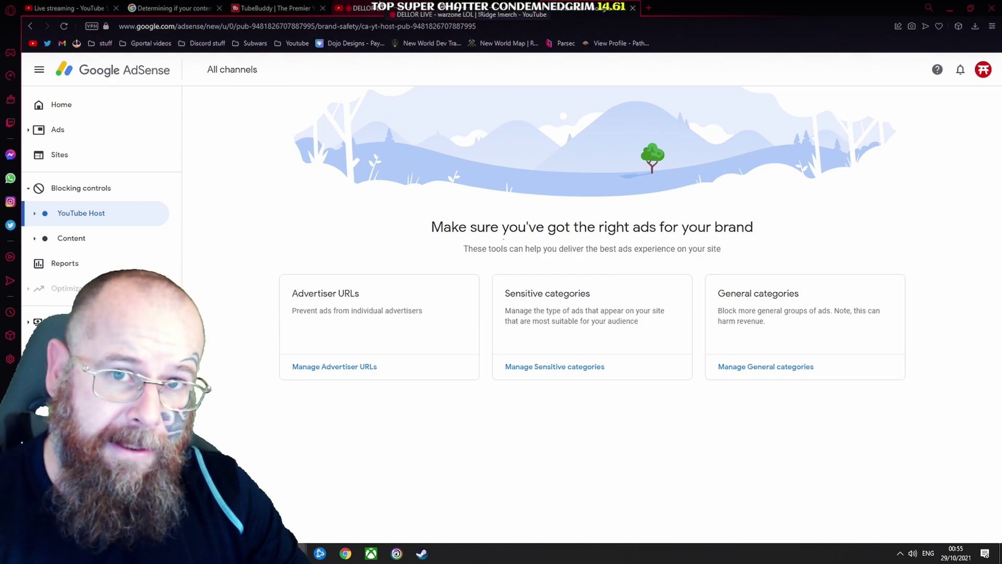
Return to the stream's monetization settings in YouTube Studio, exclude non-skippable video ads, and continue to Customization
{"action": "left_click", "coordinate": [208, 6]}
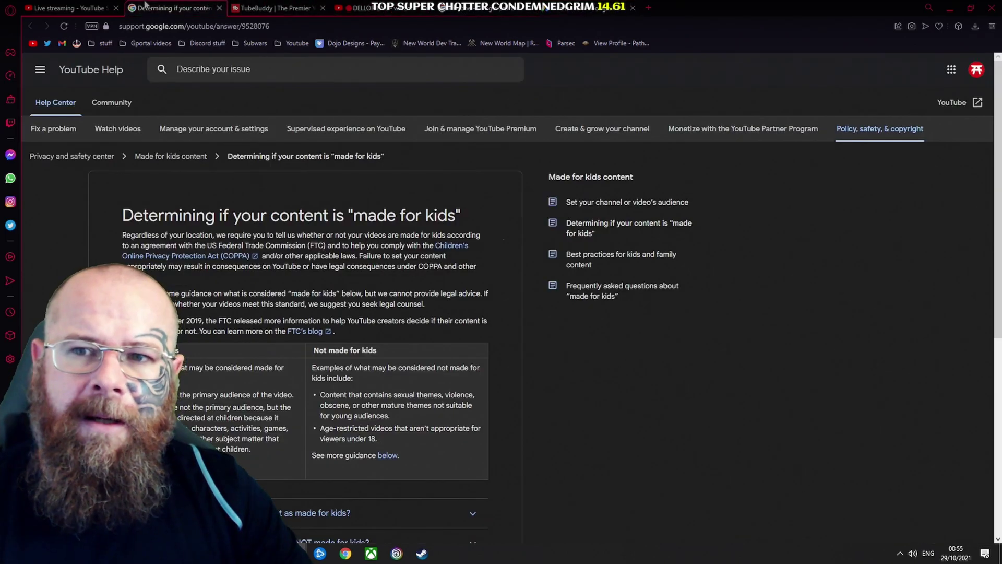
{"action": "left_click", "coordinate": [68, 8]}
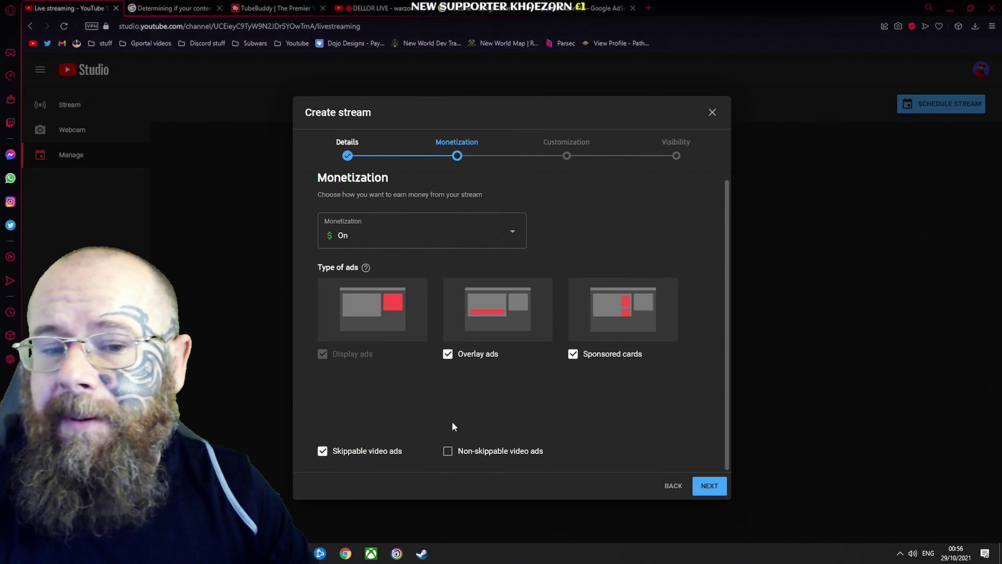
{"action": "left_click", "coordinate": [708, 487]}
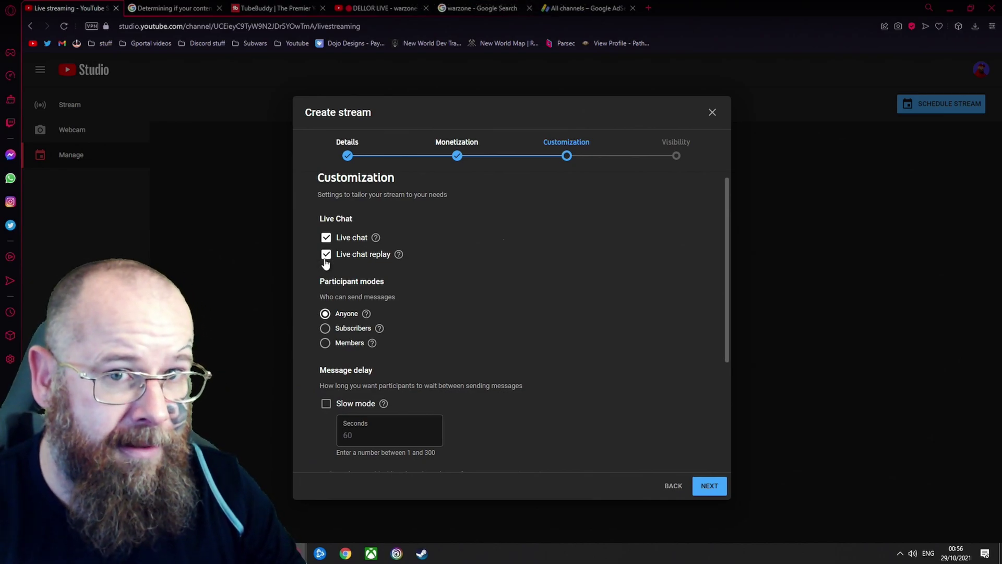
Review the stream's live chat, participant mode, message delay, redirect and trailer settings
{"action": "scroll", "coordinate": [335, 312], "scroll_direction": "down", "scroll_amount": 2}
{"action": "scroll", "coordinate": [330, 297], "scroll_direction": "up", "scroll_amount": 2}
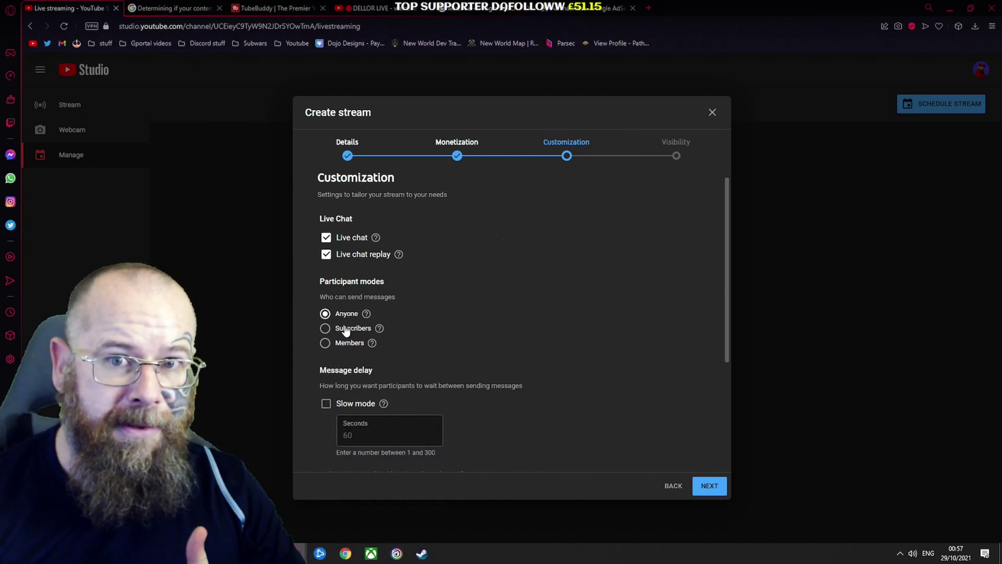
{"action": "scroll", "coordinate": [342, 329], "scroll_direction": "down", "scroll_amount": 3}
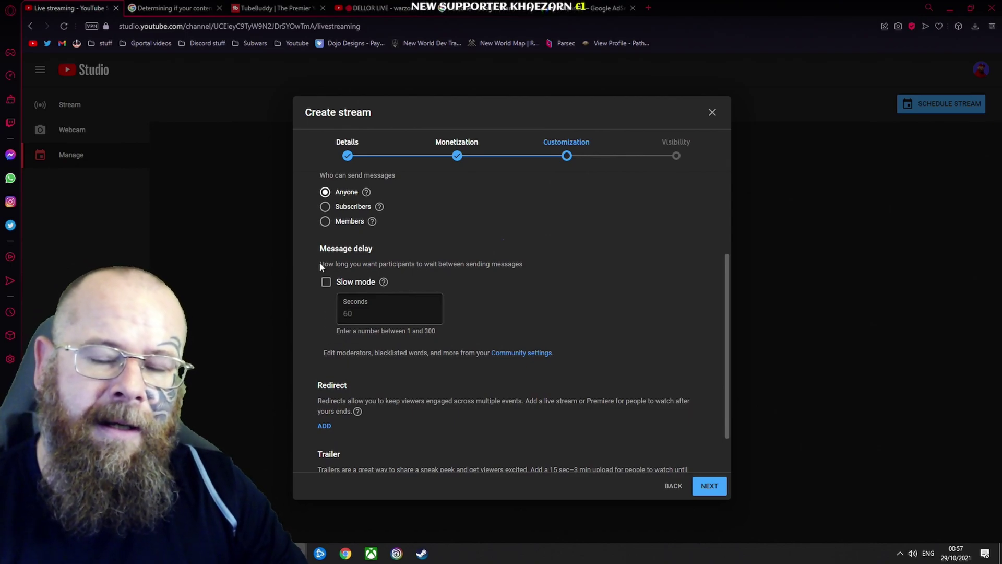
{"action": "scroll", "coordinate": [330, 271], "scroll_direction": "up", "scroll_amount": 3}
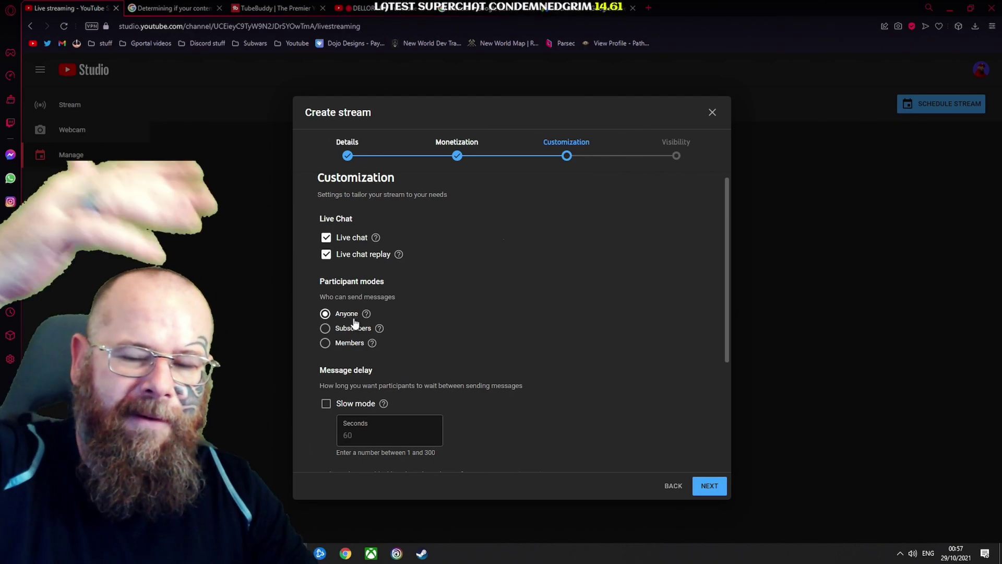
{"action": "scroll", "coordinate": [351, 361], "scroll_direction": "down", "scroll_amount": 3}
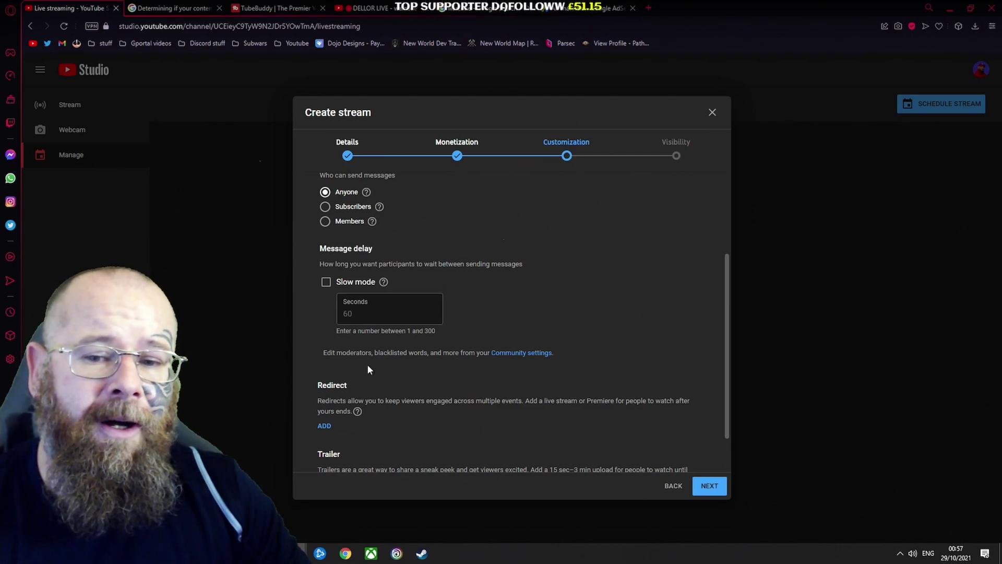
{"action": "scroll", "coordinate": [368, 364], "scroll_direction": "down", "scroll_amount": 1}
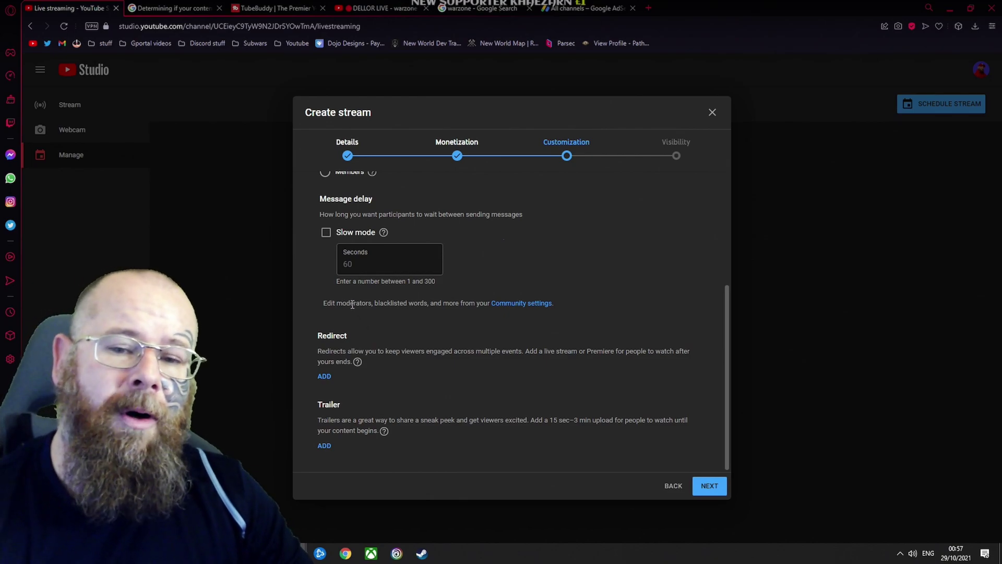
Open the community settings, review the moderators, approved users, hidden users, blocked words and link blocking, and close them without changes
{"action": "right_click", "coordinate": [520, 307]}
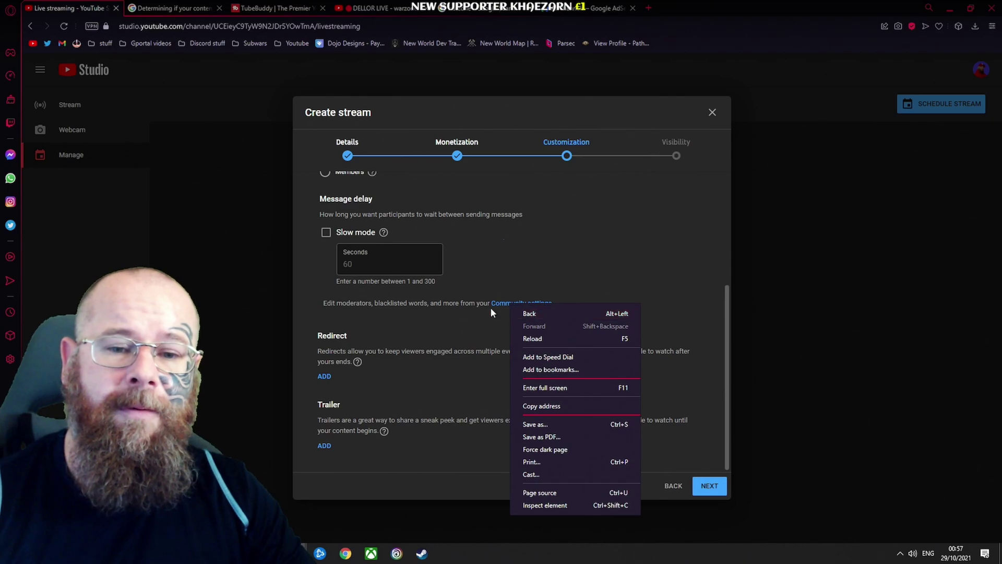
{"action": "left_click", "coordinate": [502, 312]}
{"action": "left_click", "coordinate": [512, 306]}
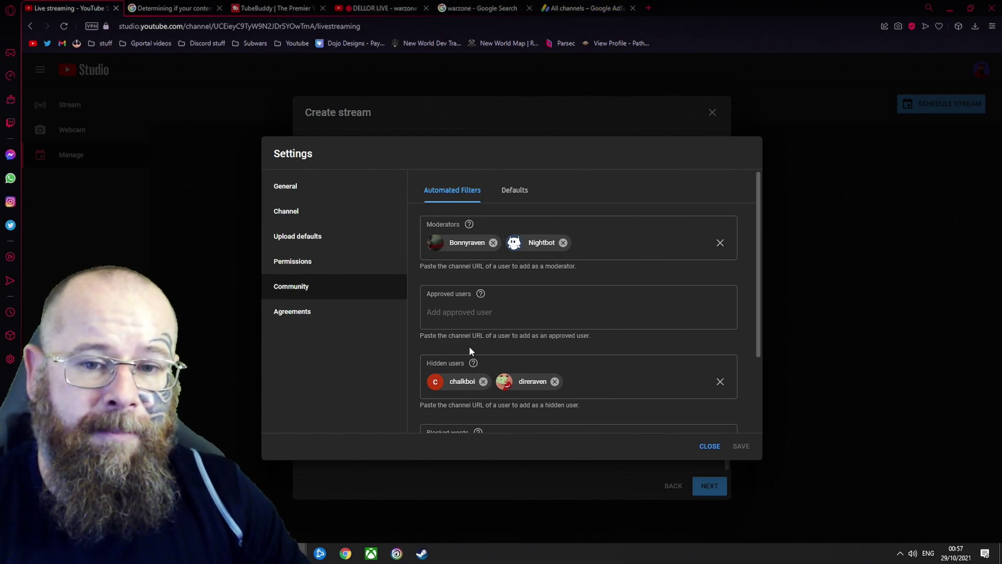
{"action": "scroll", "coordinate": [545, 363], "scroll_direction": "down", "scroll_amount": 2}
{"action": "scroll", "coordinate": [545, 363], "scroll_direction": "up", "scroll_amount": 2}
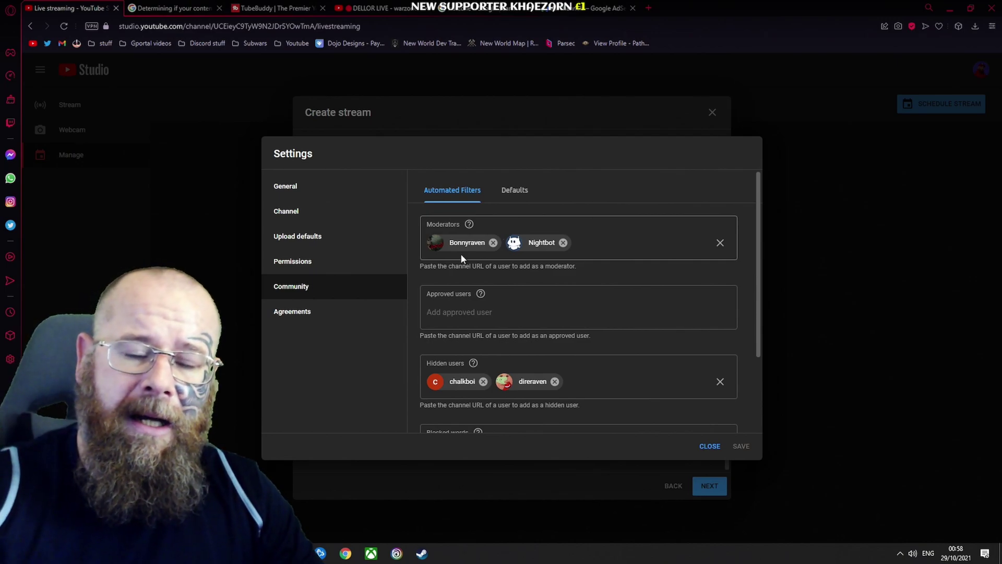
{"action": "scroll", "coordinate": [460, 252], "scroll_direction": "down", "scroll_amount": 2}
{"action": "scroll", "coordinate": [465, 282], "scroll_direction": "up", "scroll_amount": 2}
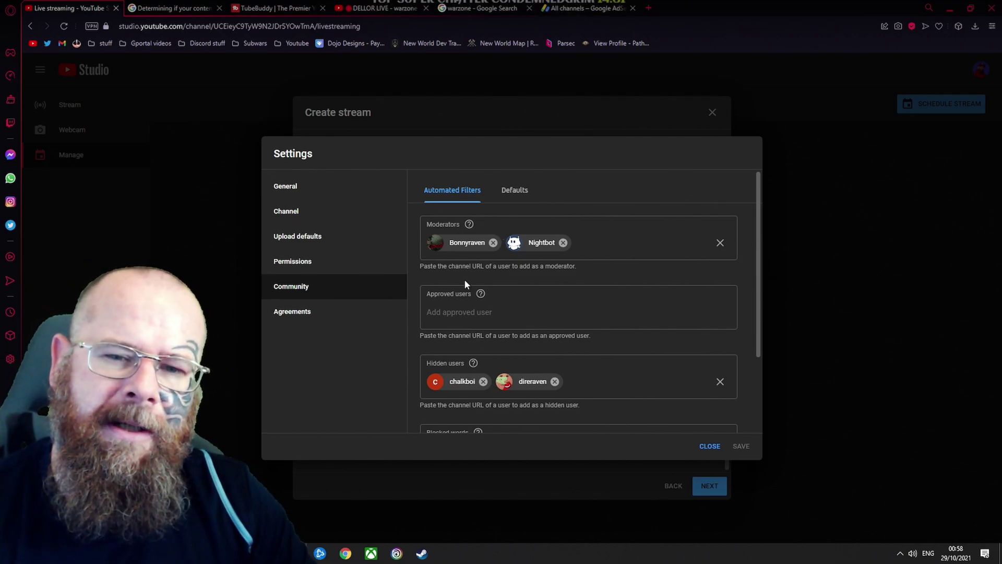
{"action": "scroll", "coordinate": [464, 284], "scroll_direction": "down", "scroll_amount": 2}
{"action": "scroll", "coordinate": [465, 285], "scroll_direction": "up", "scroll_amount": 2}
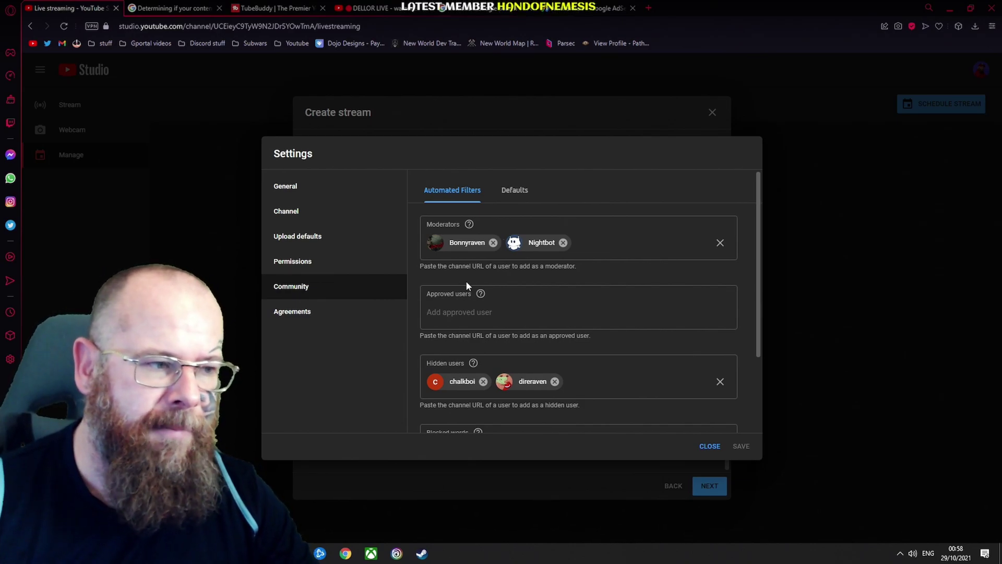
{"action": "scroll", "coordinate": [466, 280], "scroll_direction": "down", "scroll_amount": 3}
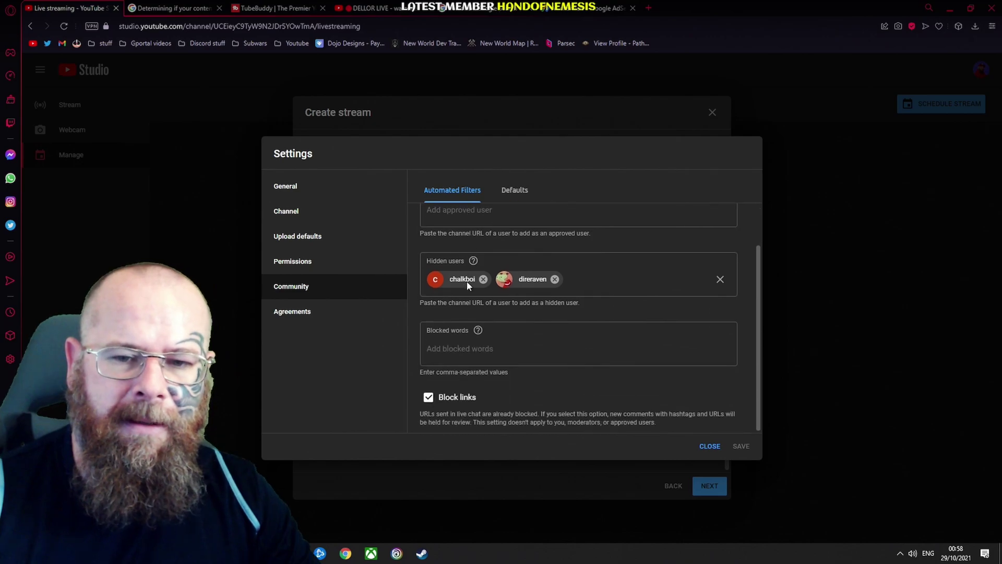
{"action": "left_click", "coordinate": [708, 449]}
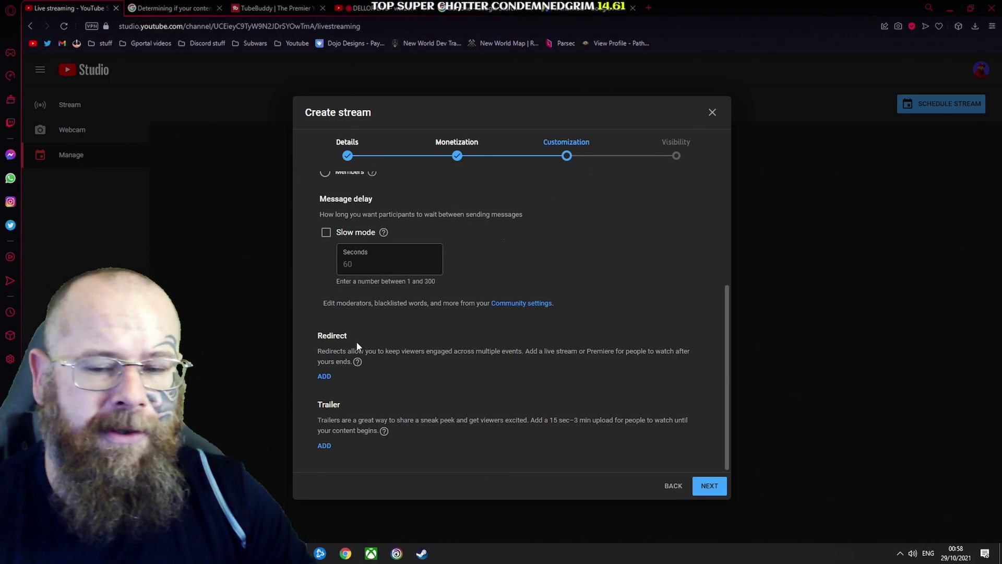
Browse the videos available for the stream's redirect, search them for "new world", and close the selection without choosing one
{"action": "left_click", "coordinate": [325, 376]}
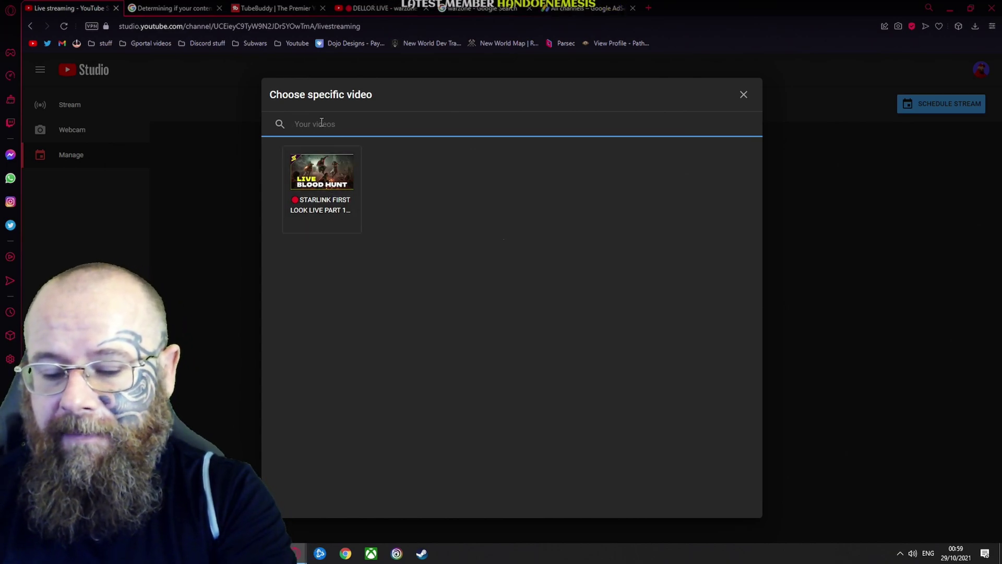
{"action": "type", "text": "ne"}
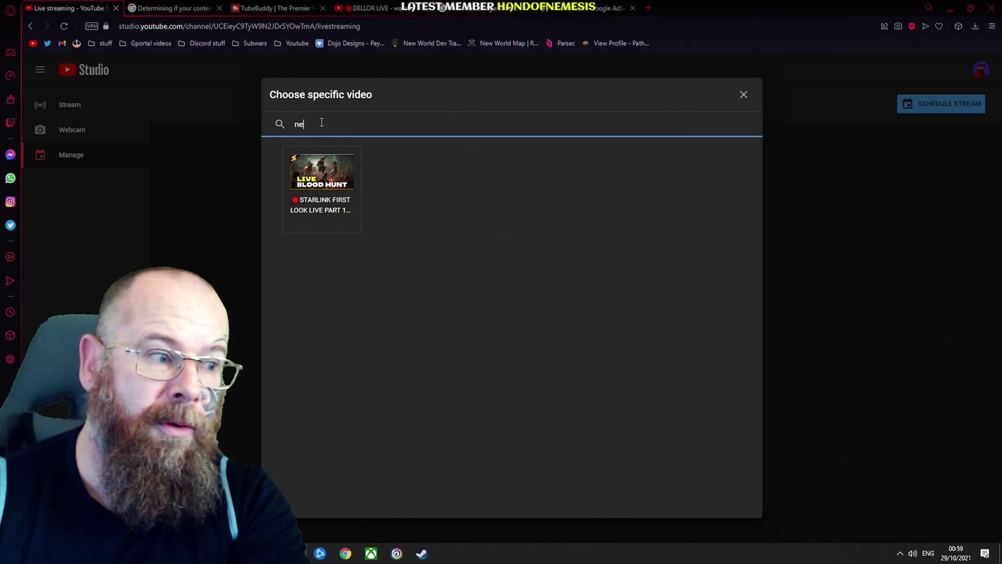
{"action": "type", "text": "w wo"}
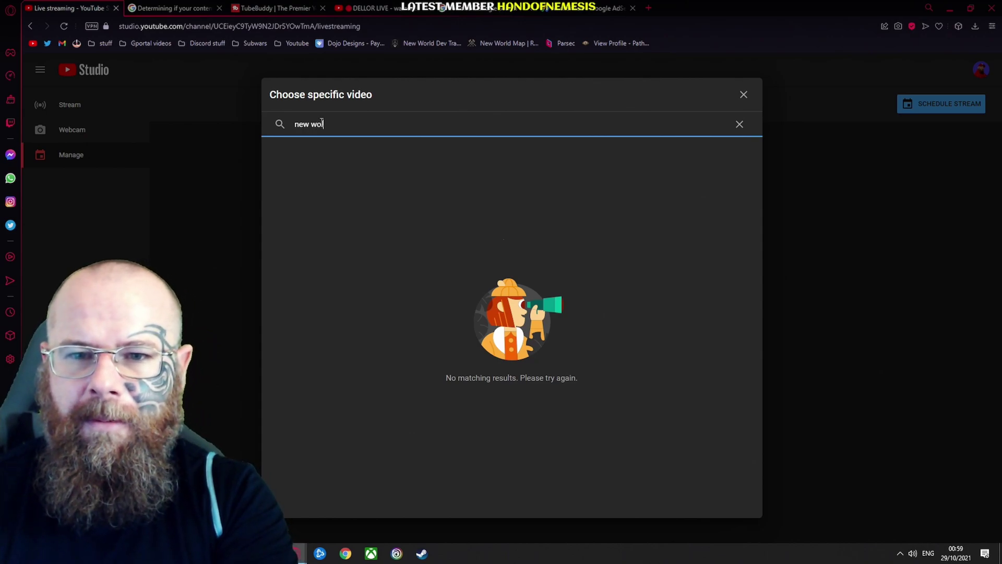
{"action": "type", "text": "rld"}
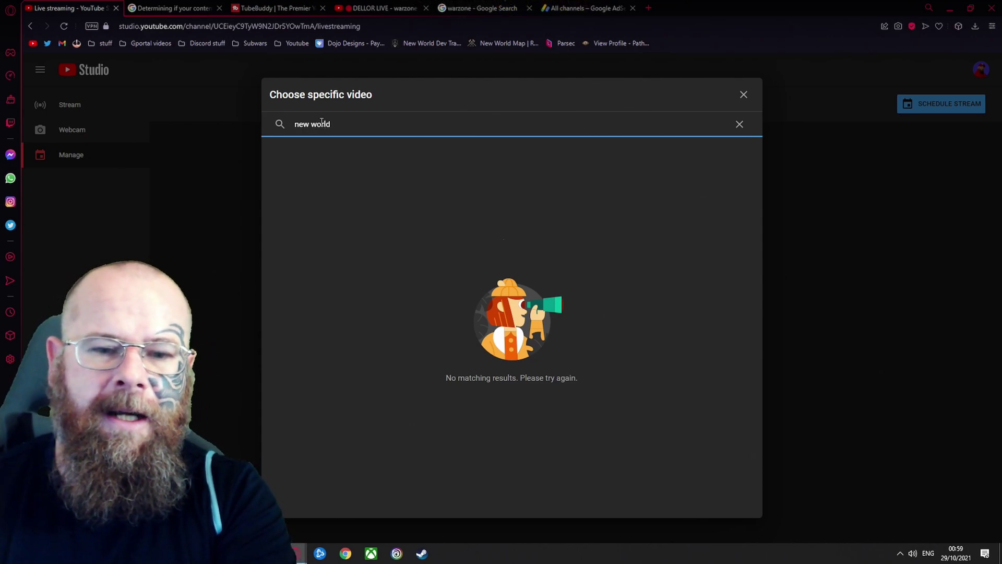
{"action": "key", "text": "ctrl+BackSpace"}
{"action": "key", "text": "ctrl+BackSpace"}
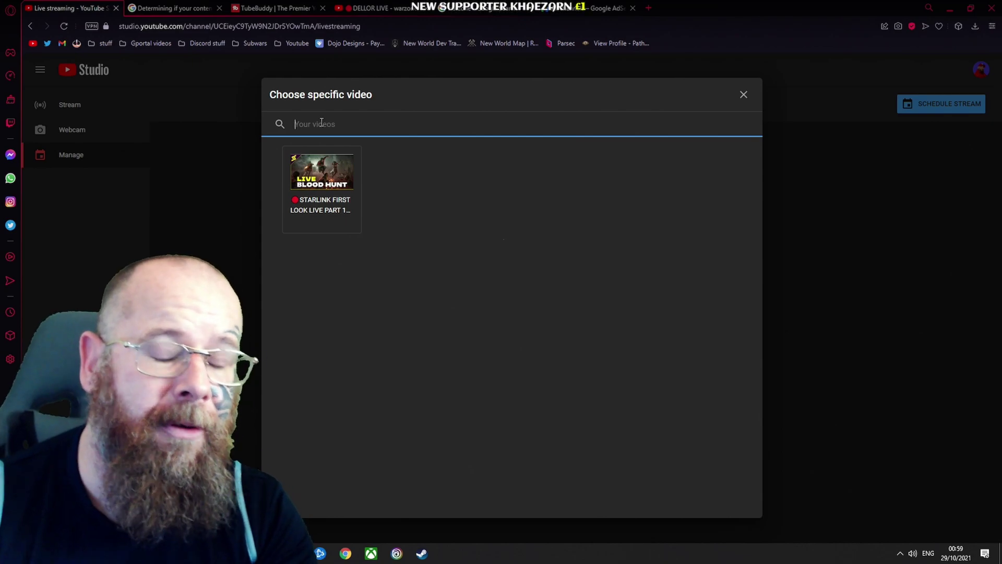
{"action": "left_click", "coordinate": [743, 97]}
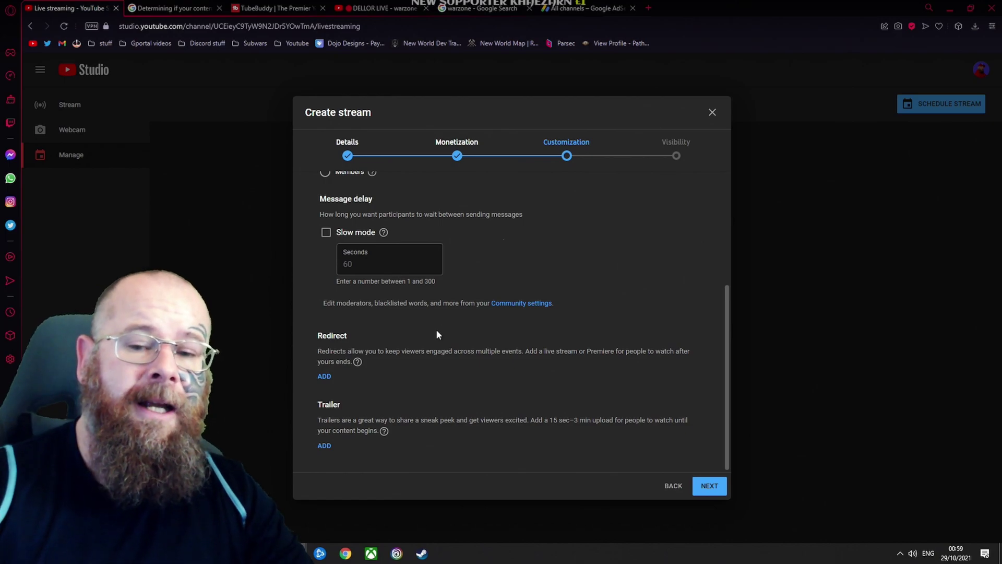
{"action": "left_click", "coordinate": [323, 376]}
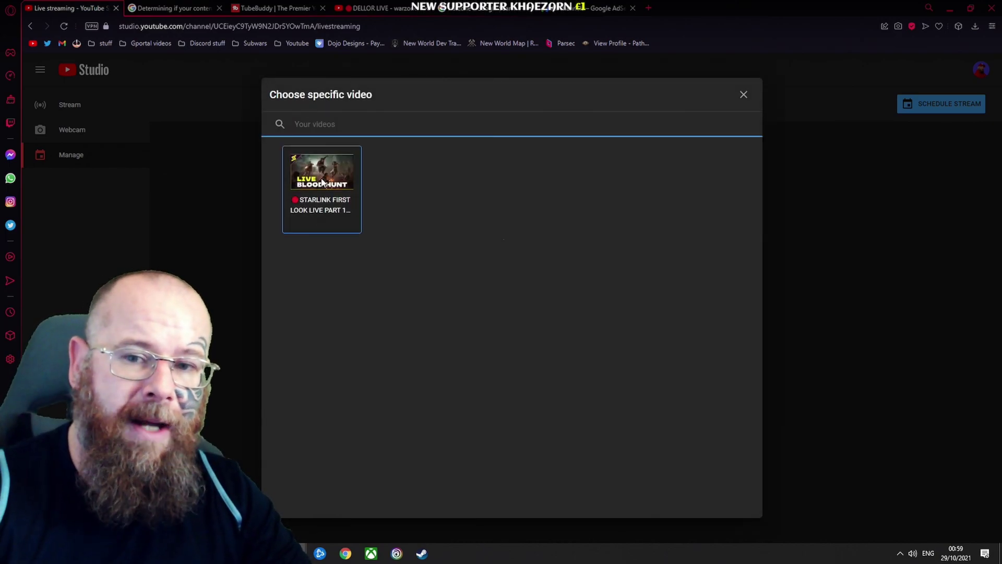
{"action": "left_click", "coordinate": [742, 95]}
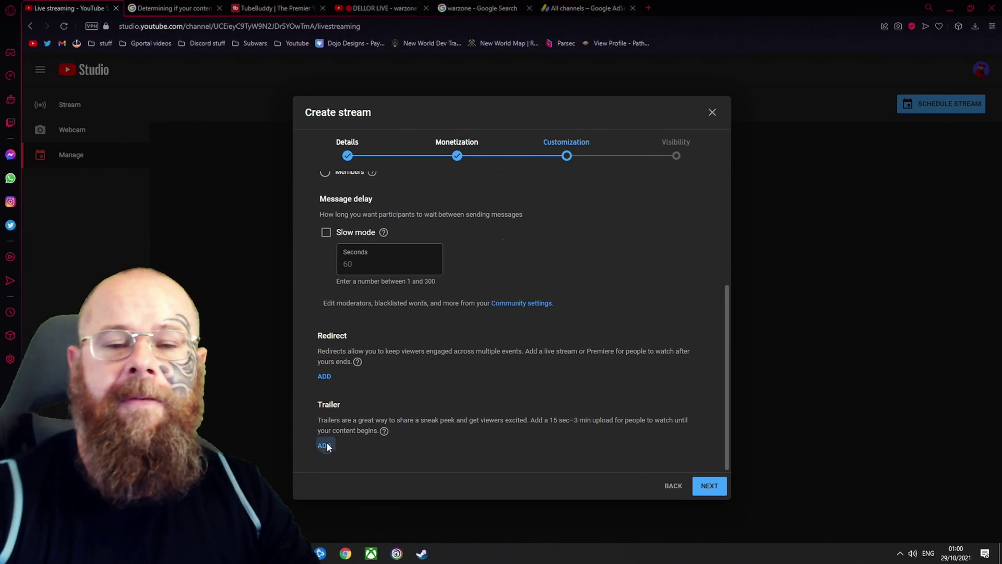
Add the "dojo trailer" video as the stream's trailer, and remove it again
{"action": "left_click", "coordinate": [324, 446]}
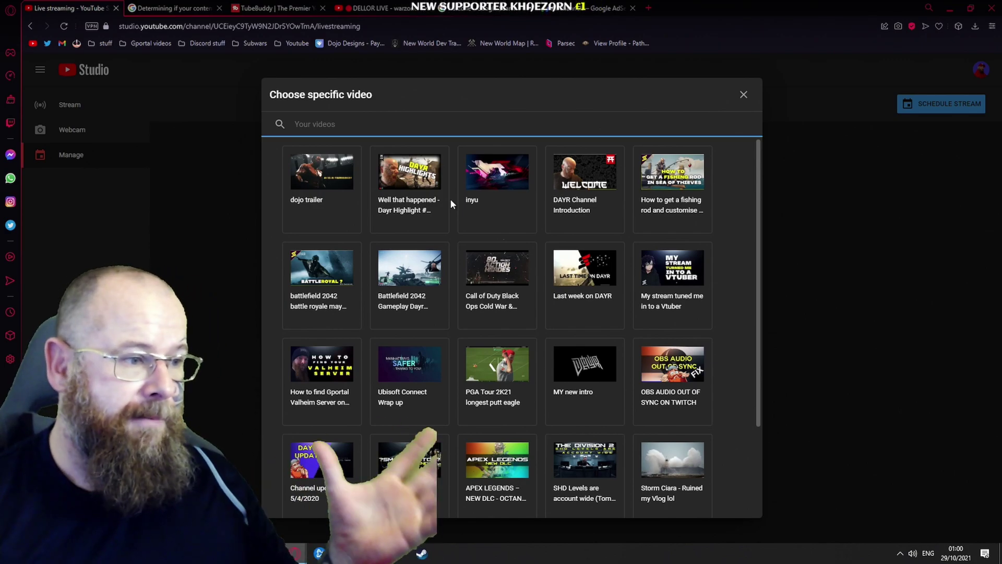
{"action": "left_click", "coordinate": [322, 203]}
{"action": "scroll", "coordinate": [446, 371], "scroll_direction": "down", "scroll_amount": 1}
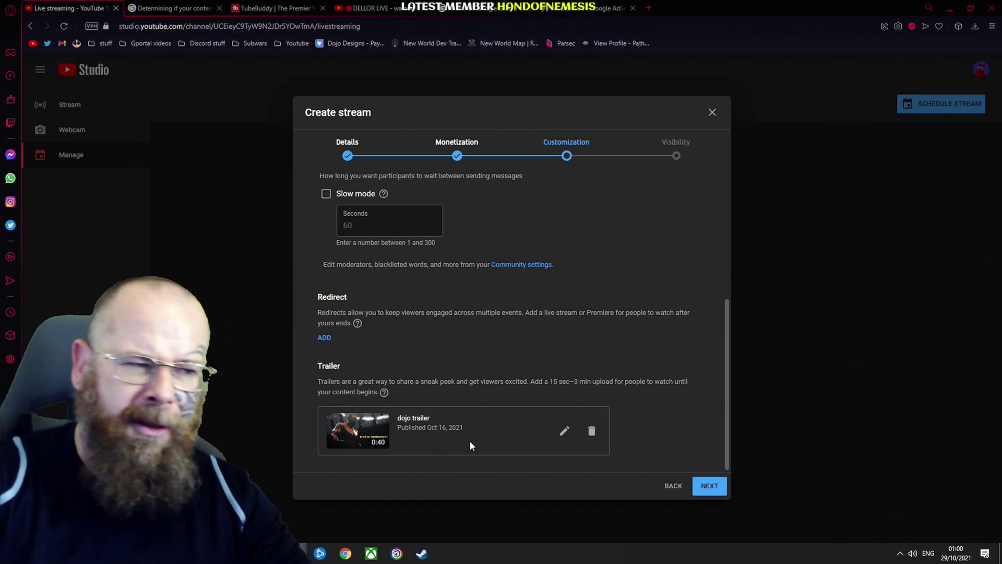
{"action": "left_click", "coordinate": [592, 432]}
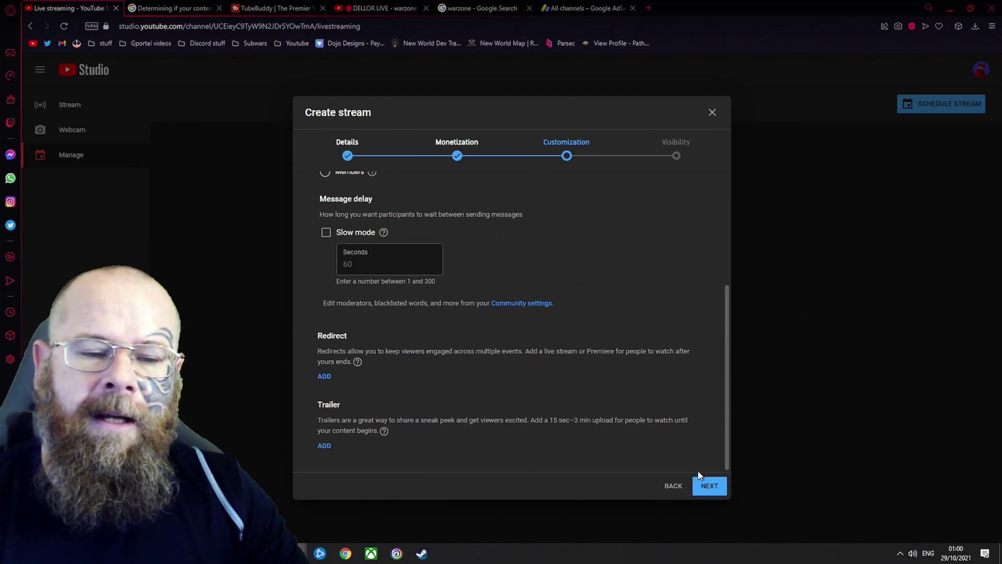
Continue to Visibility, set the public stream's schedule to Oct 30, 2021 at 9:00 PM, and close the stream setup
{"action": "left_click", "coordinate": [707, 486]}
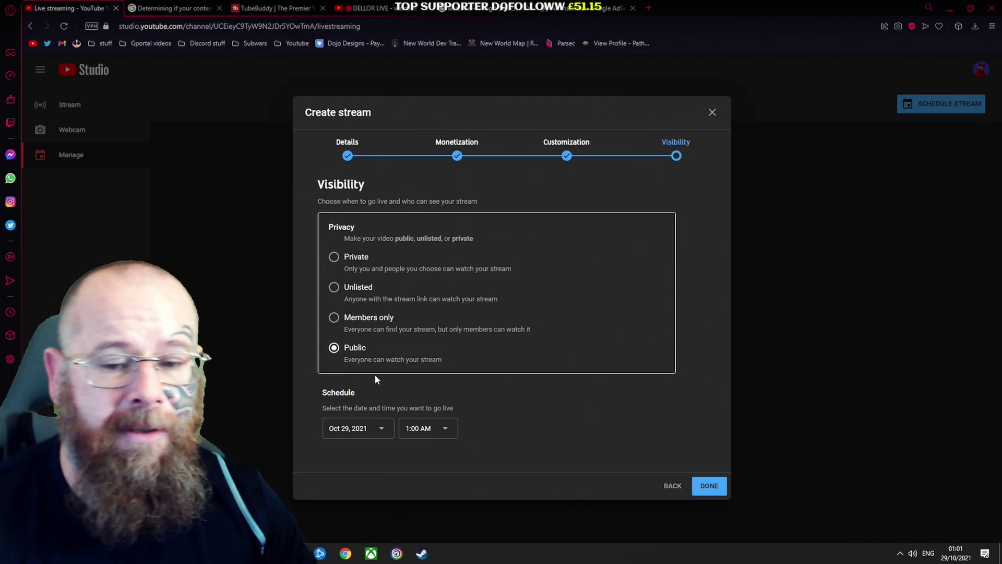
{"action": "left_click", "coordinate": [380, 429]}
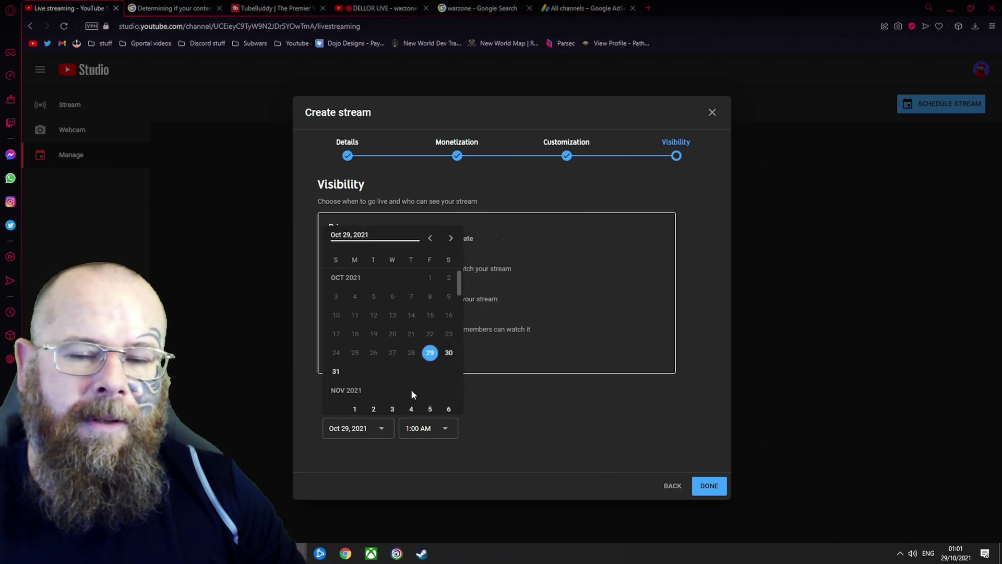
{"action": "left_click", "coordinate": [448, 353]}
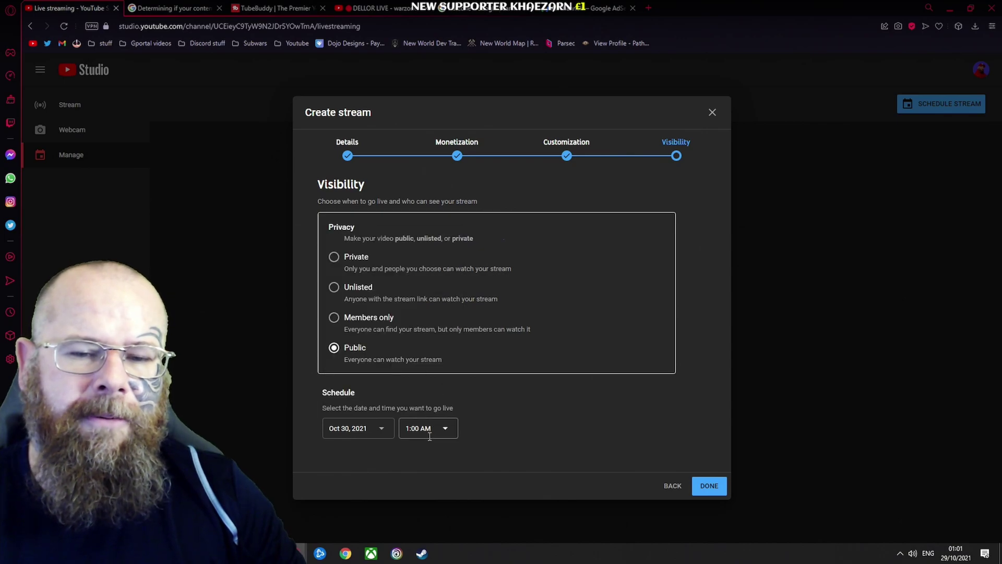
{"action": "left_click", "coordinate": [429, 433]}
{"action": "scroll", "coordinate": [427, 472], "scroll_direction": "down", "scroll_amount": 20}
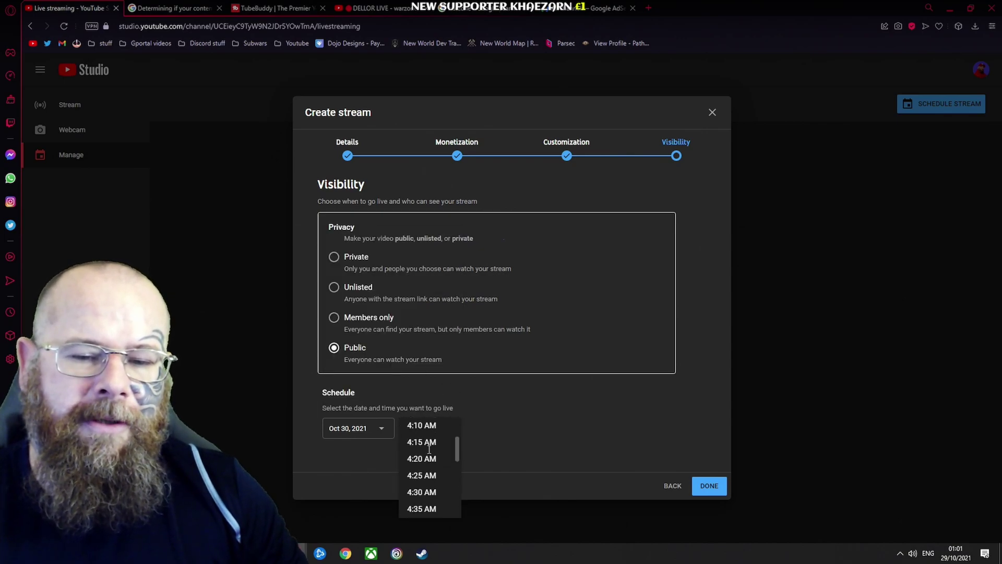
{"action": "scroll", "coordinate": [427, 472], "scroll_direction": "down", "scroll_amount": 20}
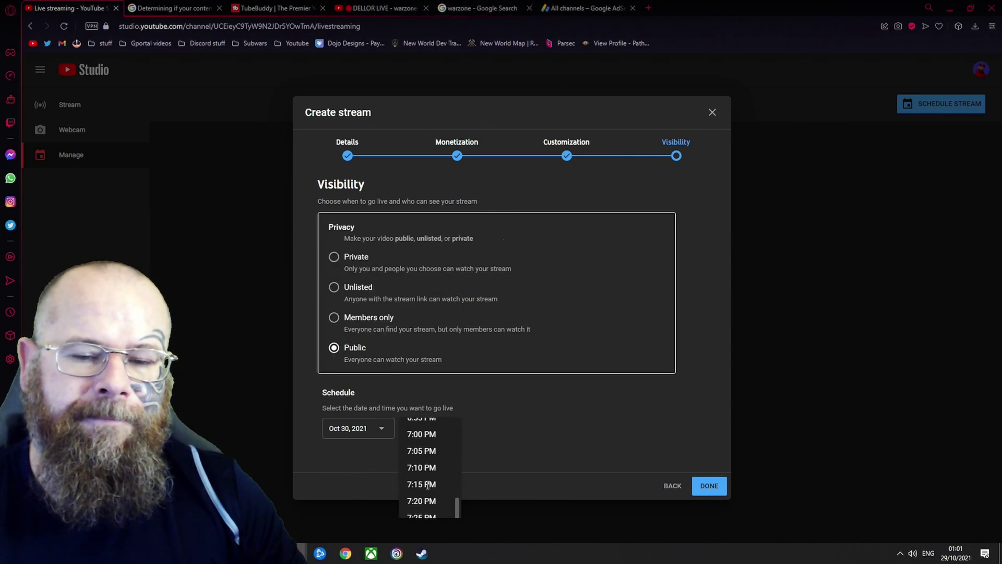
{"action": "scroll", "coordinate": [427, 486], "scroll_direction": "down", "scroll_amount": 1}
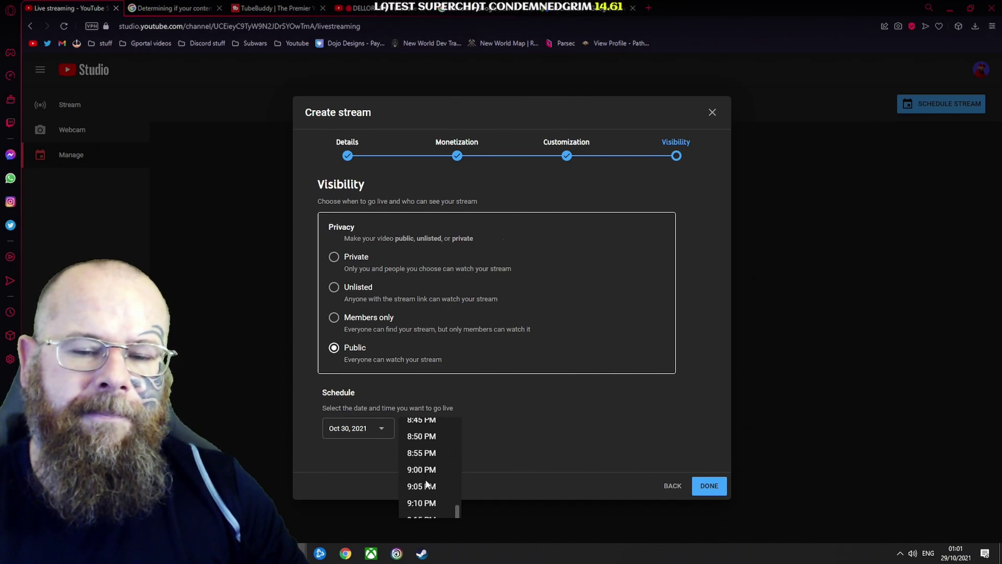
{"action": "left_click", "coordinate": [422, 470]}
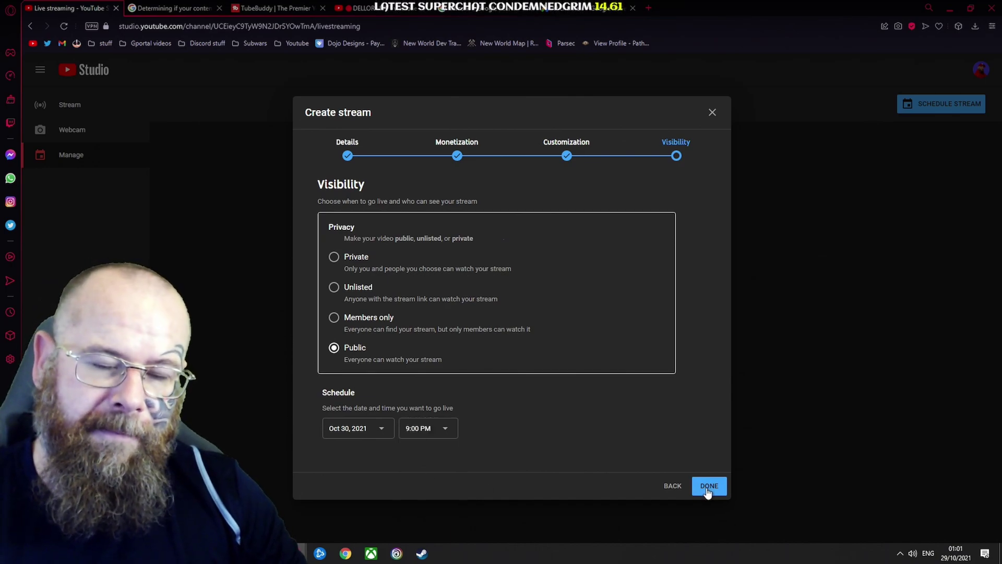
{"action": "left_click", "coordinate": [712, 117]}
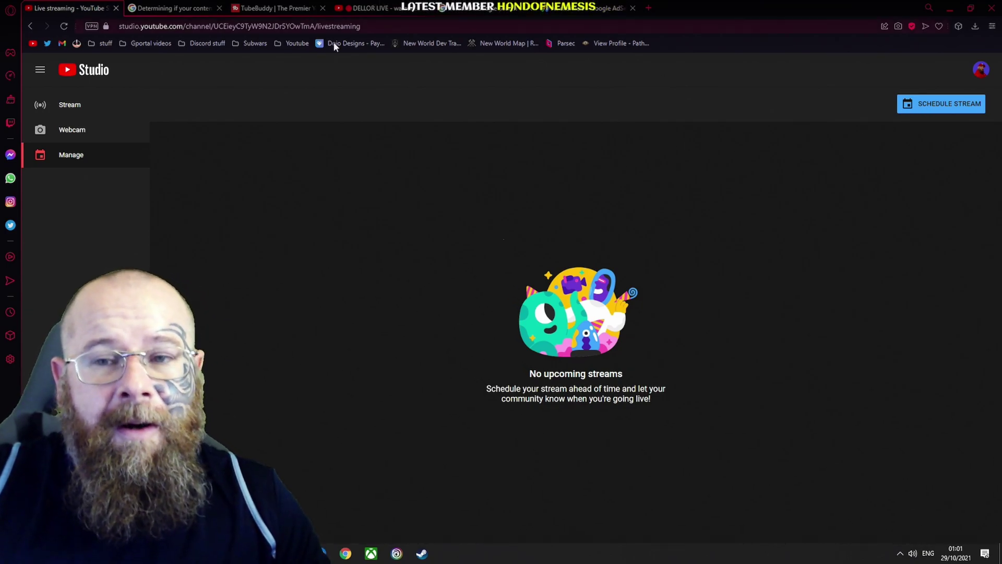
Open your own YouTube channel page and look through its home section, channel statistics and playlists
{"action": "left_click", "coordinate": [981, 71]}
{"action": "left_click", "coordinate": [894, 141]}
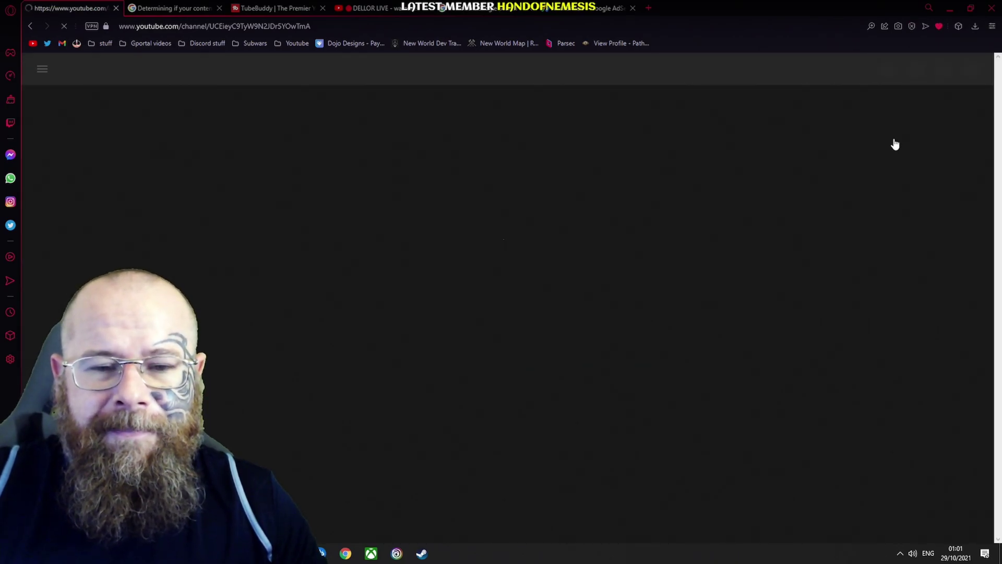
{"action": "scroll", "coordinate": [572, 189], "scroll_direction": "down", "scroll_amount": 2}
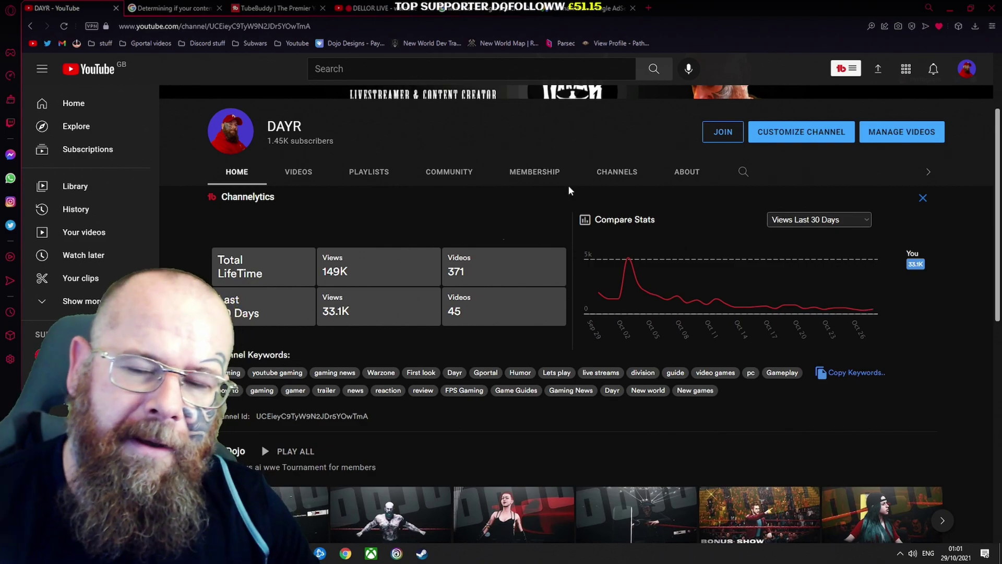
{"action": "scroll", "coordinate": [572, 189], "scroll_direction": "down", "scroll_amount": 5}
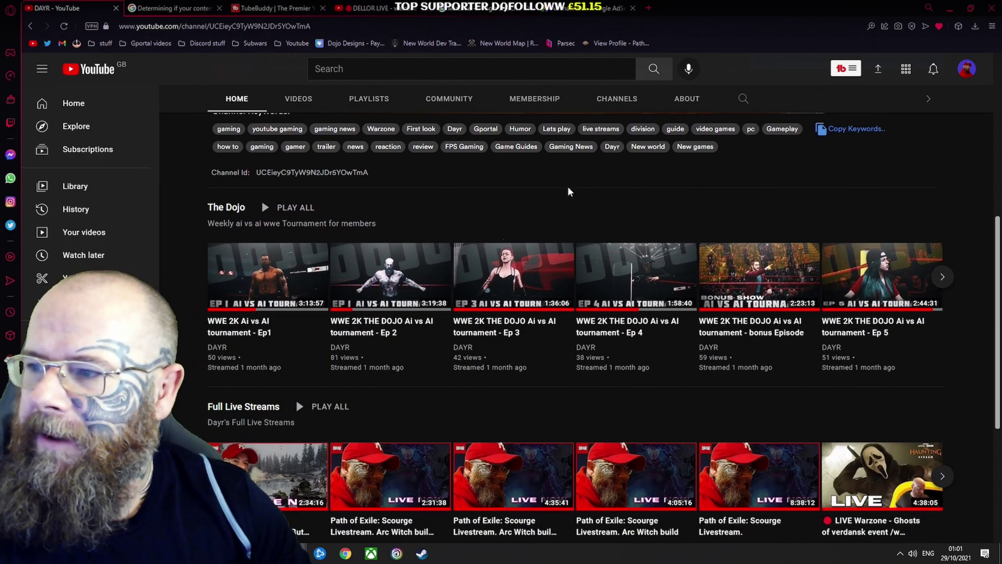
{"action": "scroll", "coordinate": [570, 194], "scroll_direction": "down", "scroll_amount": 2}
{"action": "scroll", "coordinate": [571, 199], "scroll_direction": "up", "scroll_amount": 2}
{"action": "scroll", "coordinate": [570, 198], "scroll_direction": "up", "scroll_amount": 3}
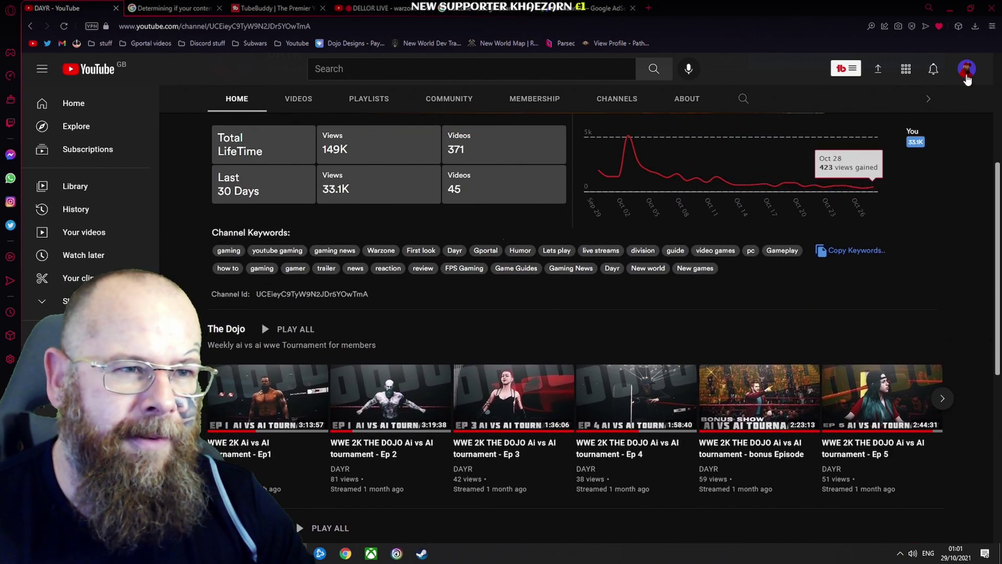
Return to YouTube Studio and open the live streaming management page from the channel dashboard
{"action": "left_click", "coordinate": [965, 70]}
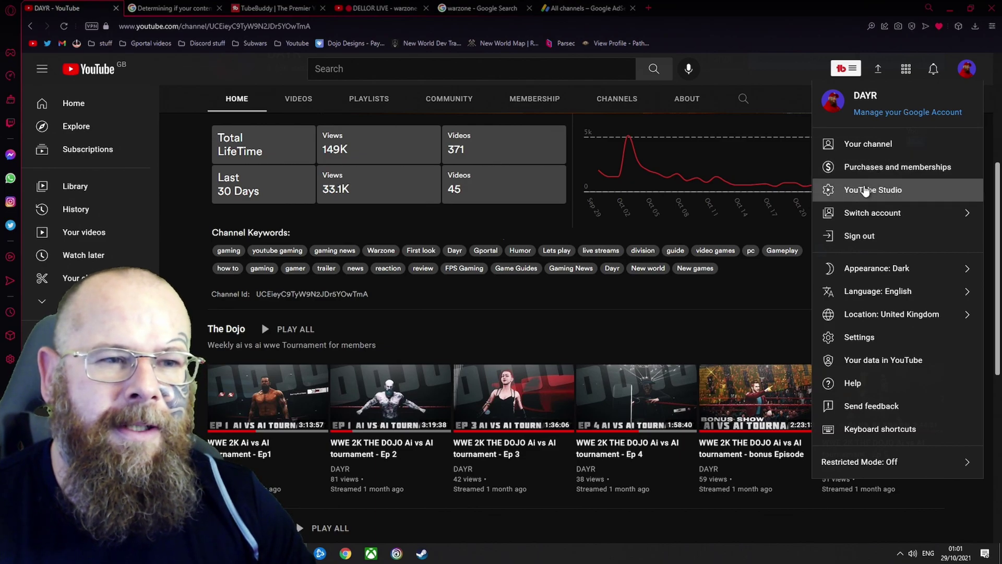
{"action": "left_click", "coordinate": [866, 190]}
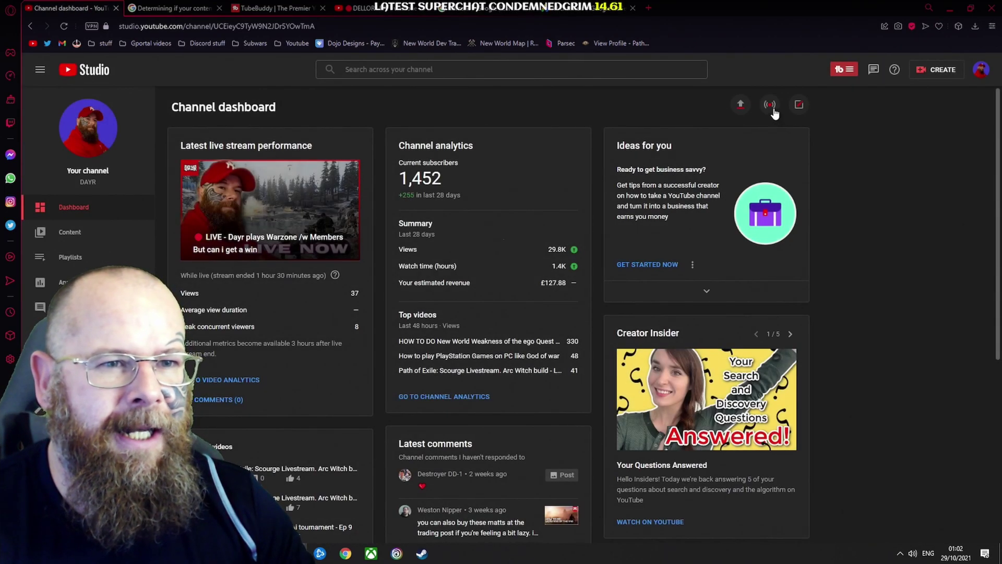
{"action": "left_click", "coordinate": [770, 105]}
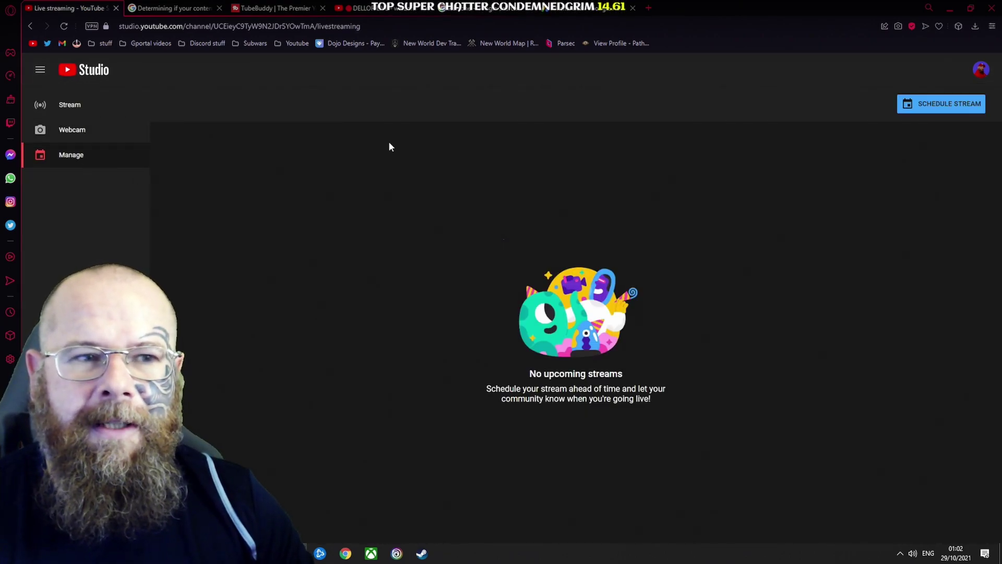
Start scheduling a stream that reuses the settings of the October 28, 2021 Warzone stream, and continue through to Visibility
{"action": "left_click", "coordinate": [922, 107]}
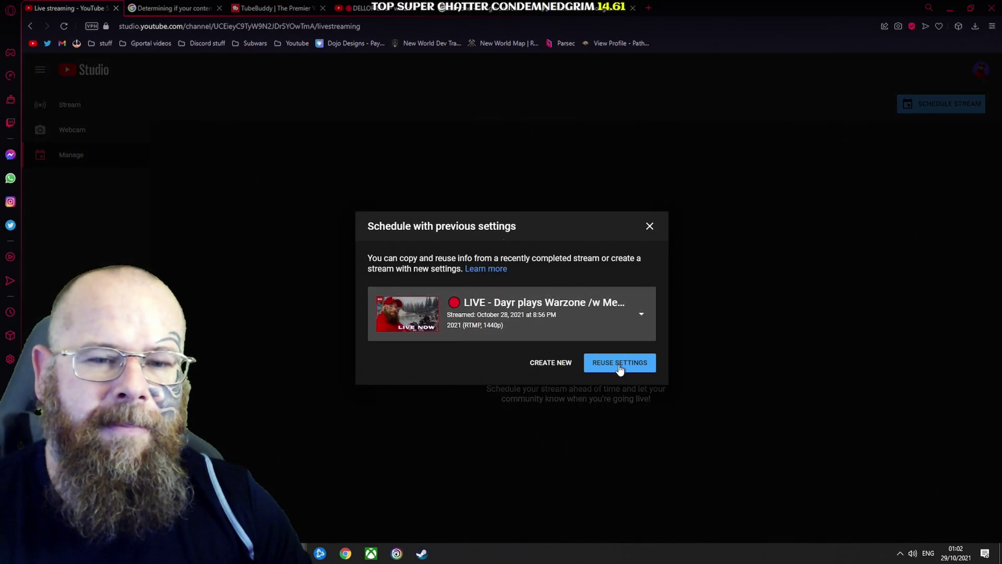
{"action": "left_click", "coordinate": [600, 365]}
{"action": "scroll", "coordinate": [670, 408], "scroll_direction": "down", "scroll_amount": 10}
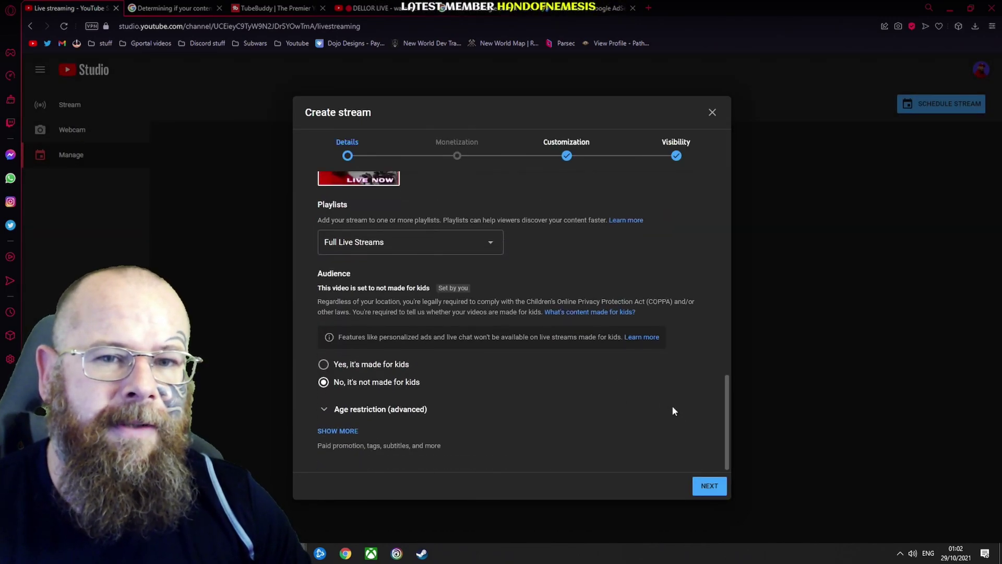
{"action": "left_click", "coordinate": [708, 487]}
{"action": "left_click", "coordinate": [710, 488]}
{"action": "left_click", "coordinate": [710, 489]}
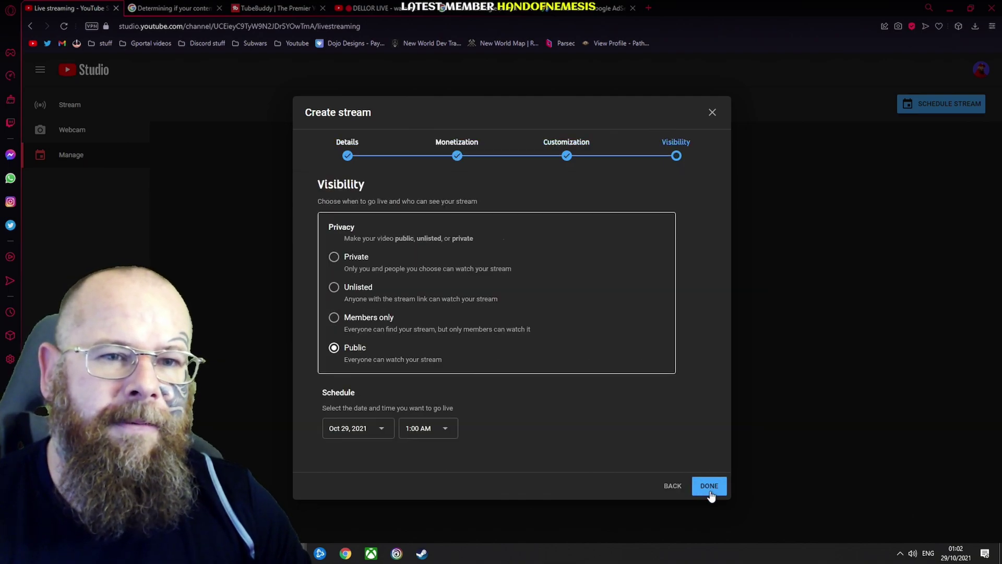
Set the public stream's start time to 9:00 PM on Oct 29, 2021, and finish creating the stream
{"action": "left_click", "coordinate": [443, 428]}
{"action": "scroll", "coordinate": [428, 455], "scroll_direction": "down", "scroll_amount": 20}
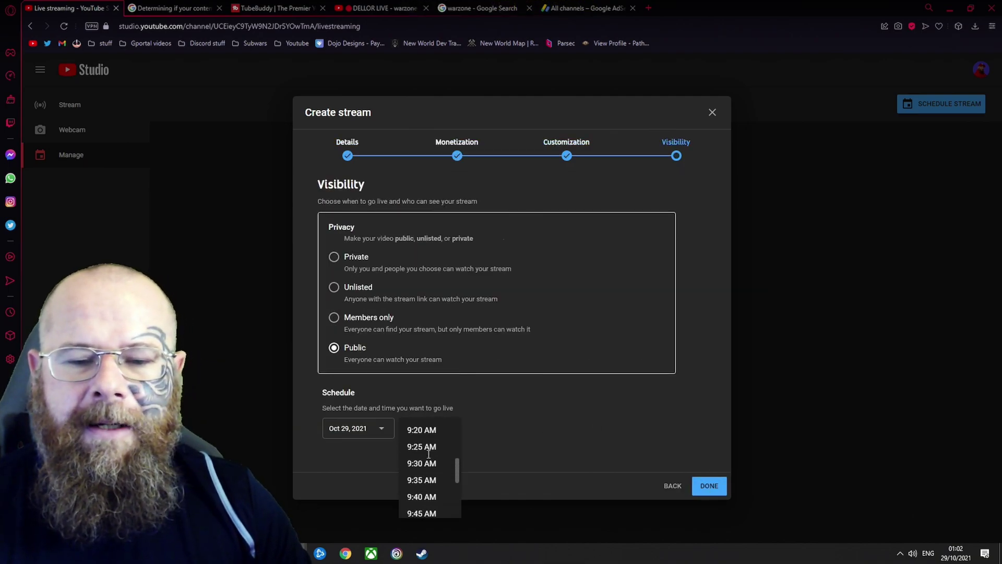
{"action": "scroll", "coordinate": [428, 455], "scroll_direction": "down", "scroll_amount": 15}
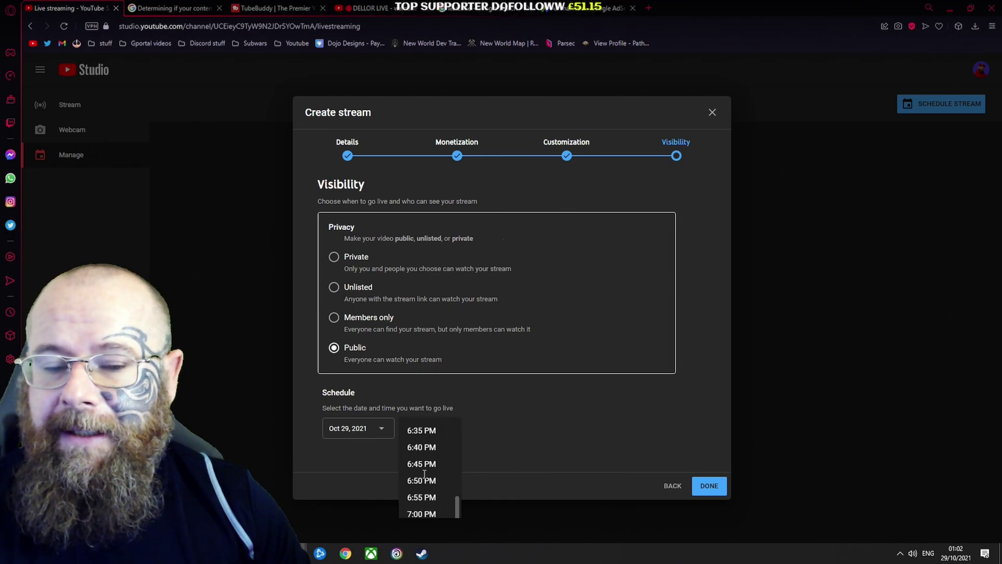
{"action": "scroll", "coordinate": [425, 477], "scroll_direction": "down", "scroll_amount": 3}
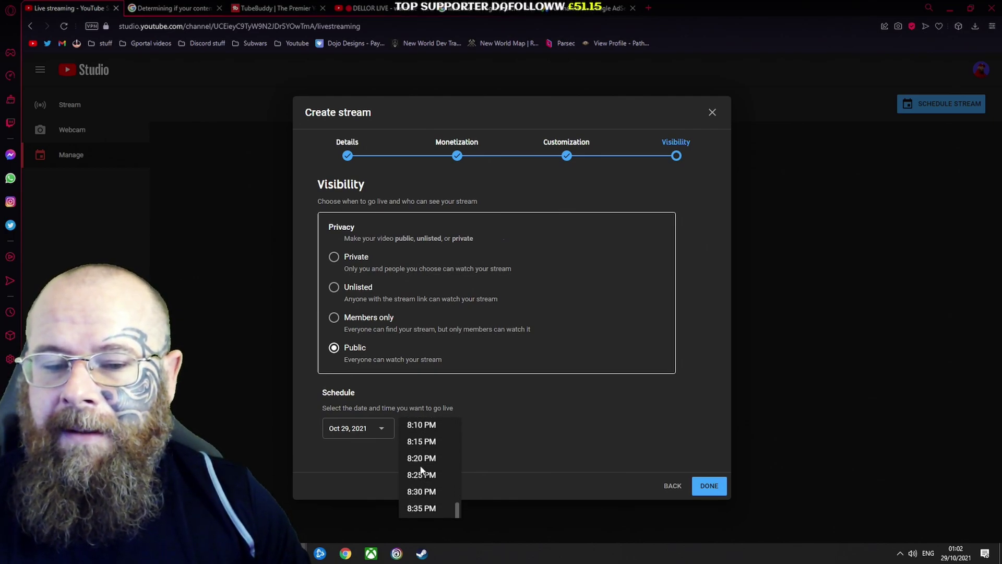
{"action": "scroll", "coordinate": [419, 476], "scroll_direction": "down", "scroll_amount": 3}
{"action": "left_click", "coordinate": [420, 470]}
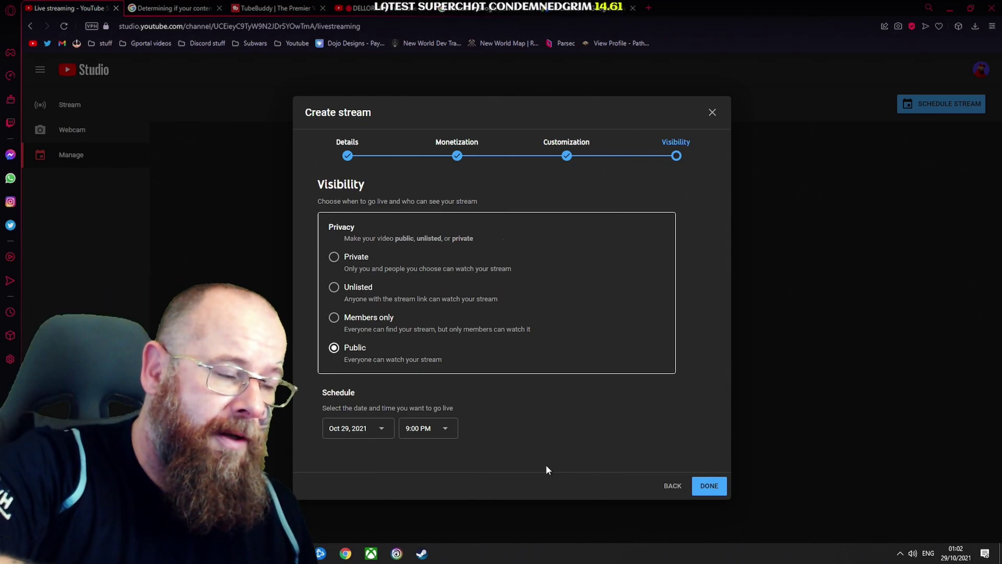
{"action": "left_click", "coordinate": [710, 487]}
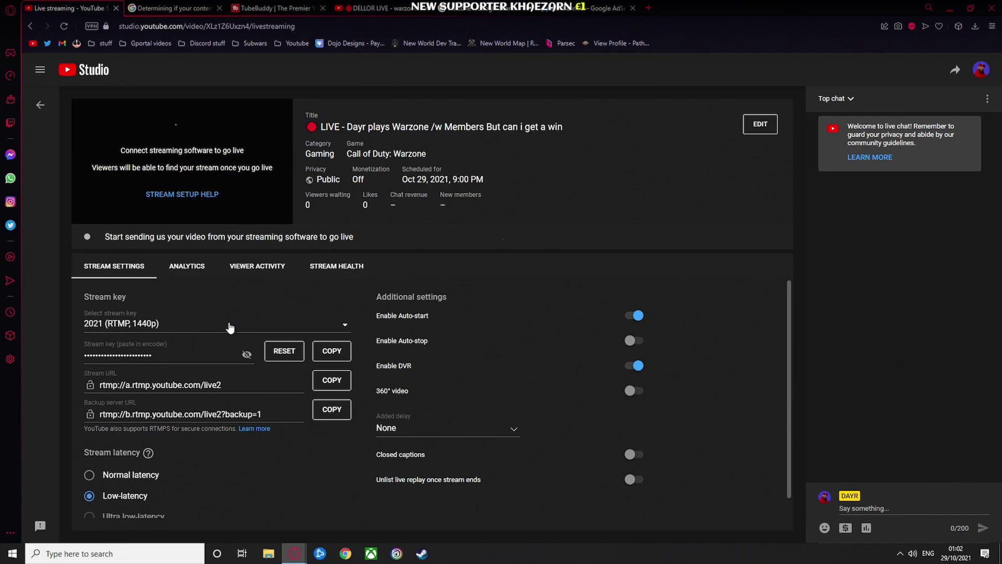
Start creating a new stream key for the scheduled stream and name it "How to", leaving the description empty
{"action": "left_click", "coordinate": [230, 324]}
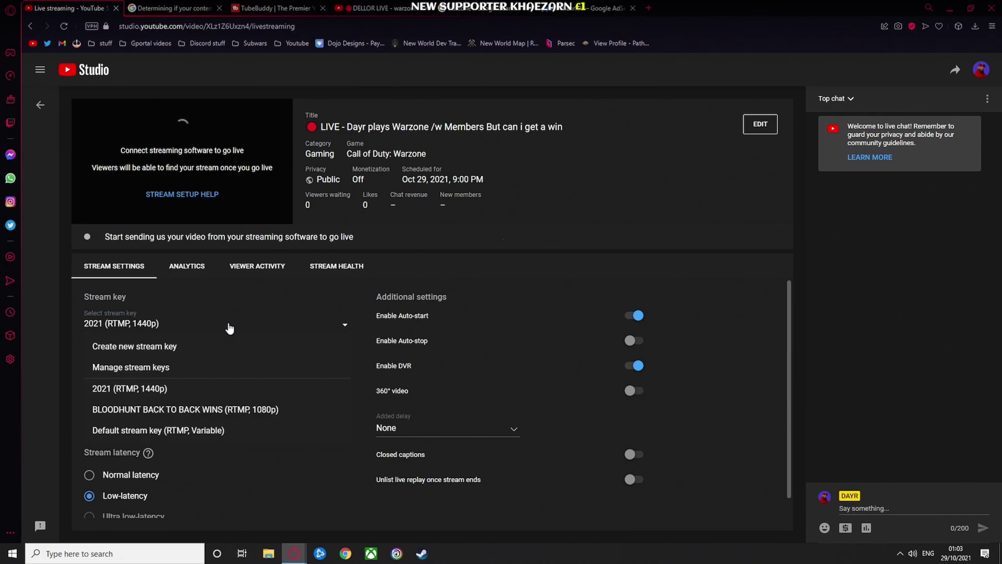
{"action": "left_click", "coordinate": [172, 347]}
{"action": "left_click", "coordinate": [410, 195]}
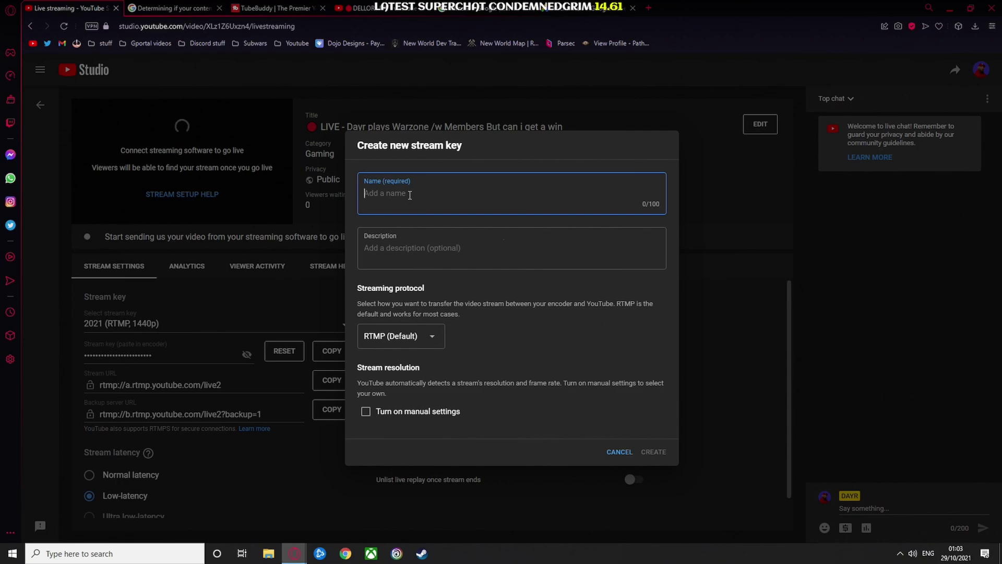
{"action": "type", "text": "How to"}
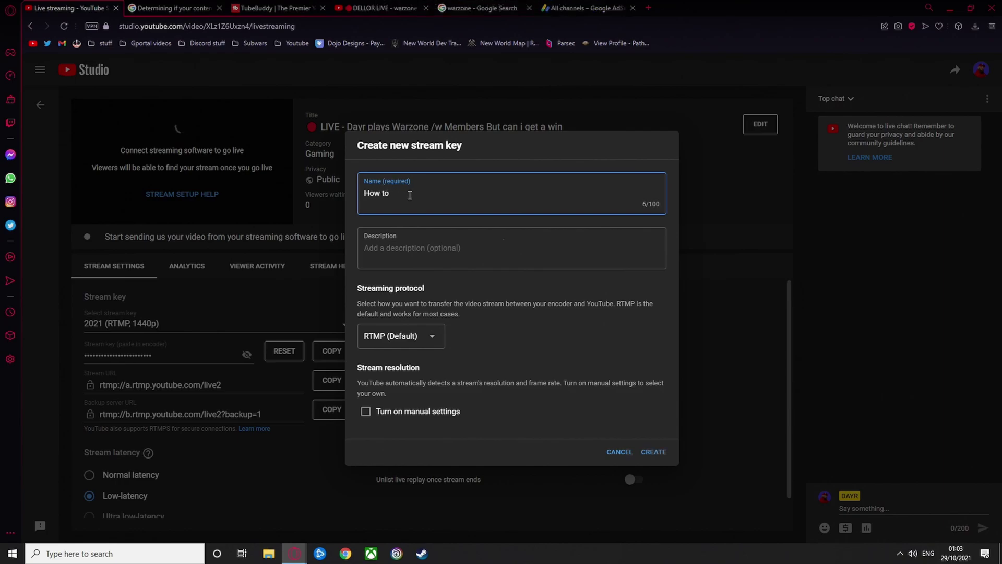
{"action": "left_click", "coordinate": [435, 260]}
Try the HLS (Advanced) streaming protocol for the new key and return to RTMP (Default)
{"action": "left_click", "coordinate": [421, 342]}
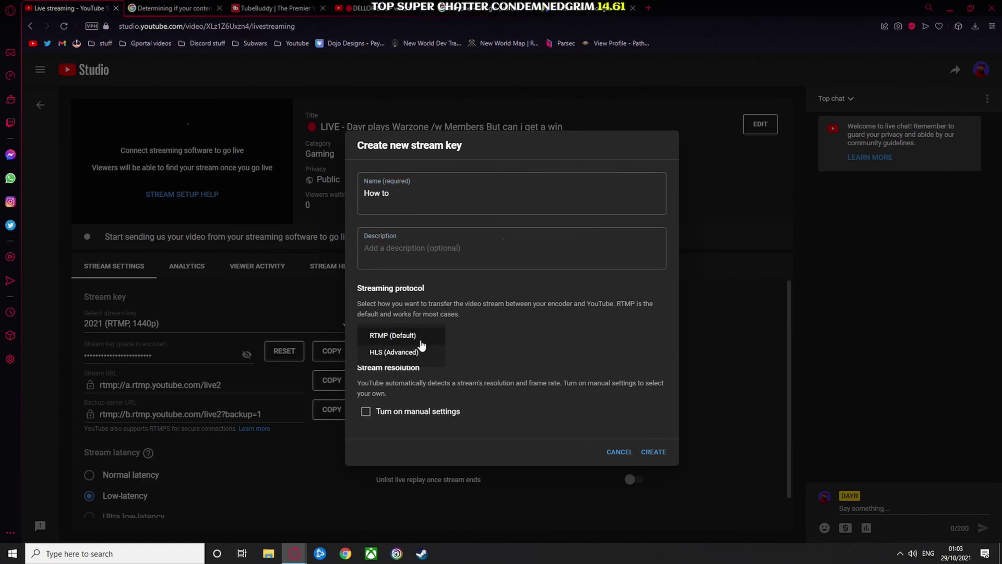
{"action": "left_click", "coordinate": [429, 352]}
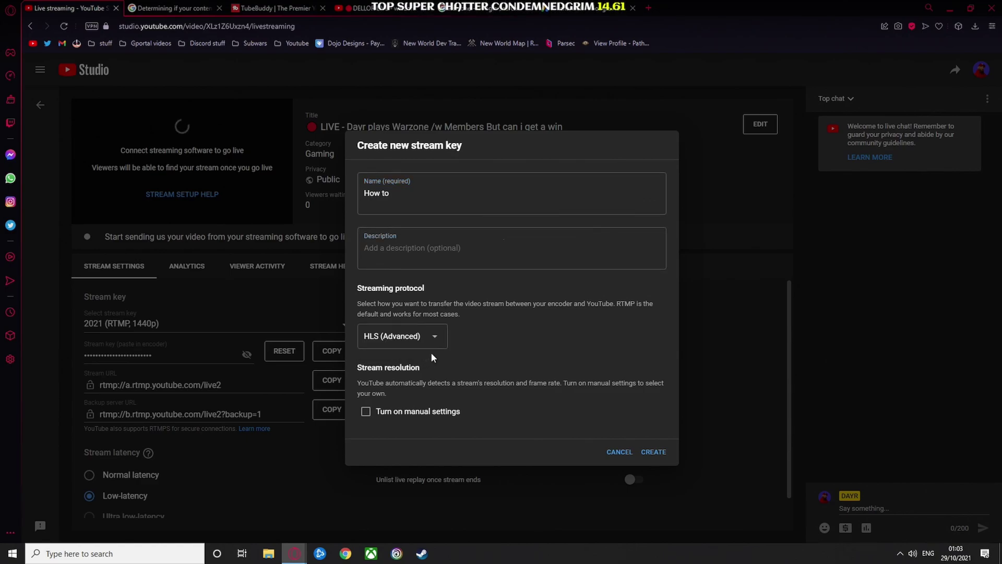
{"action": "left_click", "coordinate": [423, 340]}
{"action": "left_click", "coordinate": [423, 338]}
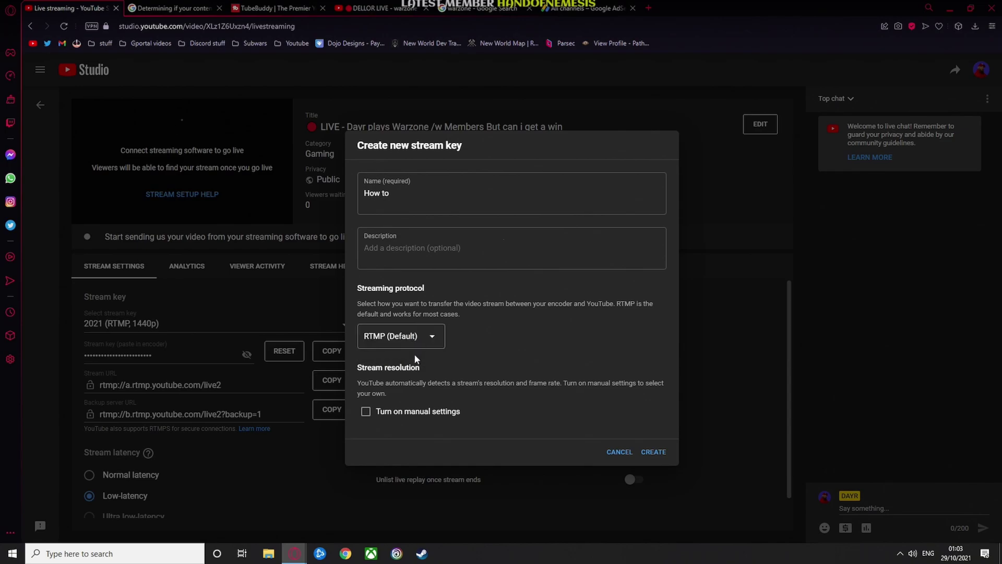
Turn on manual settings for the new stream key, with 1440p (6 Mbps - 13Mbps) resolution and the 60 fps option
{"action": "left_click", "coordinate": [366, 411]}
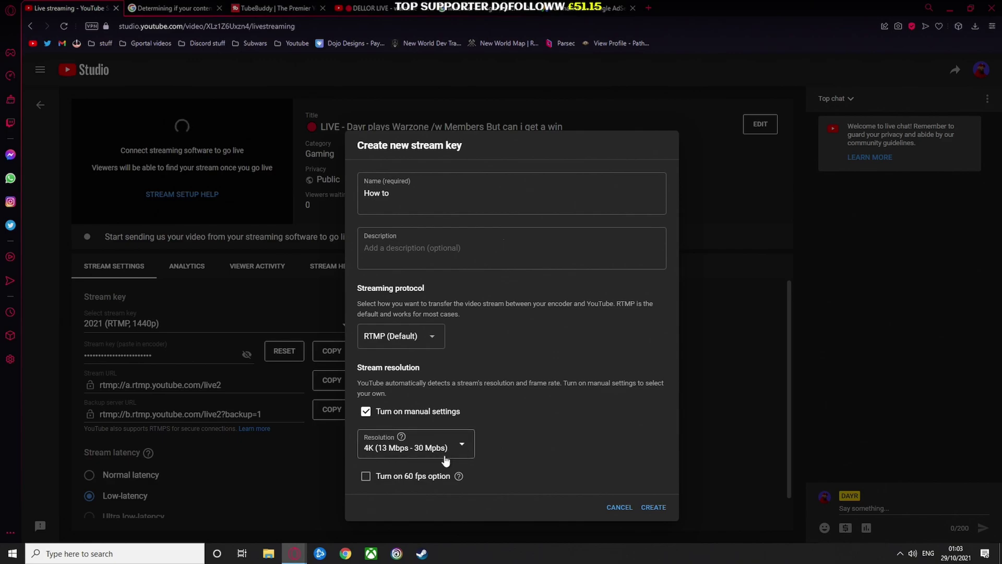
{"action": "left_click", "coordinate": [429, 450]}
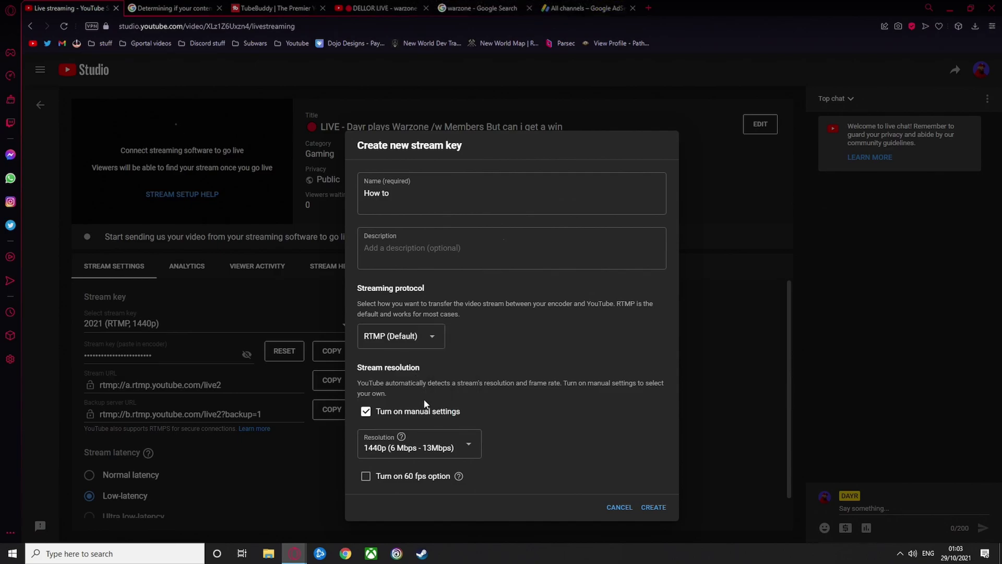
{"action": "left_click", "coordinate": [365, 475]}
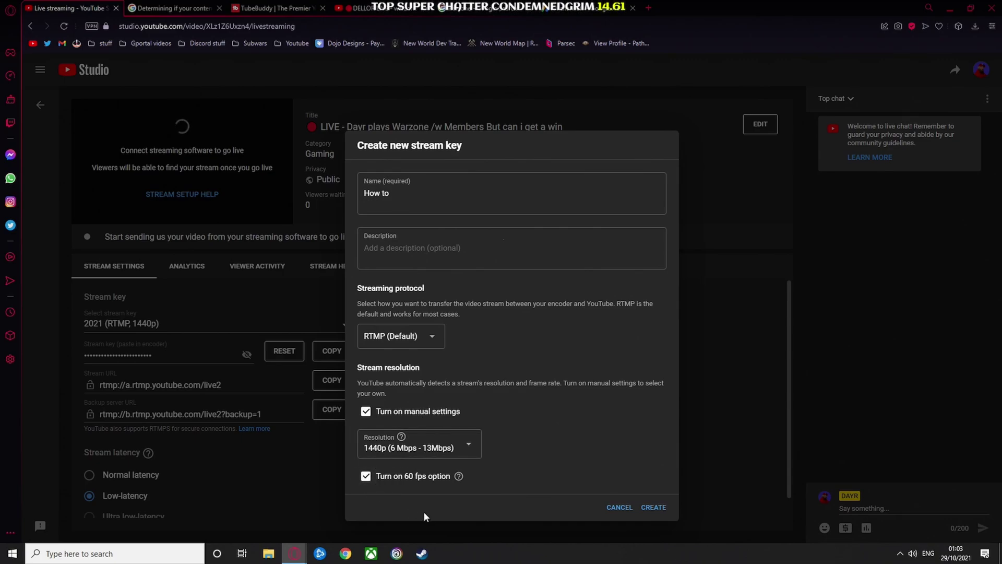
{"action": "mouse_move", "coordinate": [458, 477]}
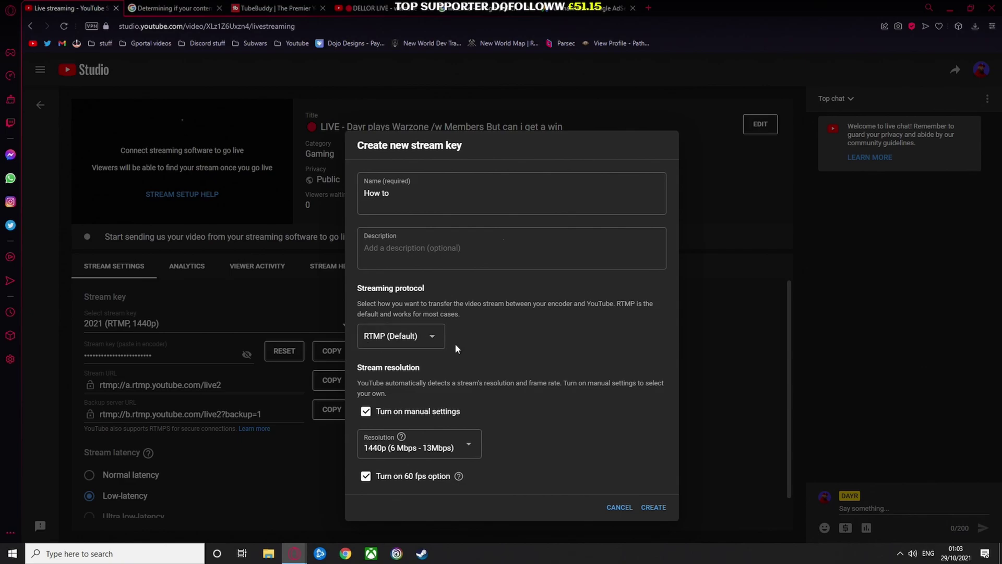
Switch the key's streaming protocol to HLS (Advanced) once more and restore RTMP (Default)
{"action": "left_click", "coordinate": [416, 338]}
{"action": "left_click", "coordinate": [412, 353]}
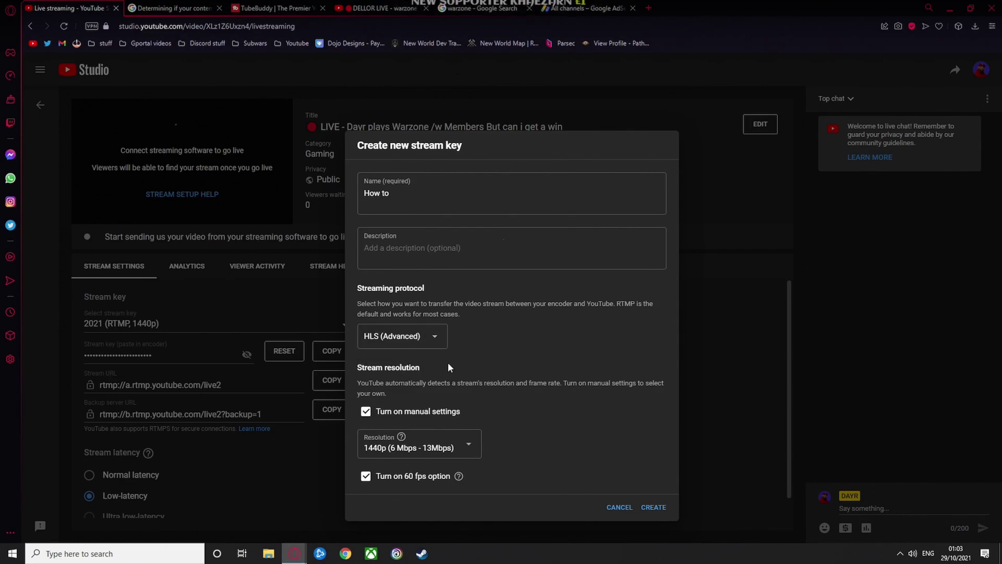
{"action": "left_click", "coordinate": [432, 339]}
{"action": "left_click", "coordinate": [418, 338]}
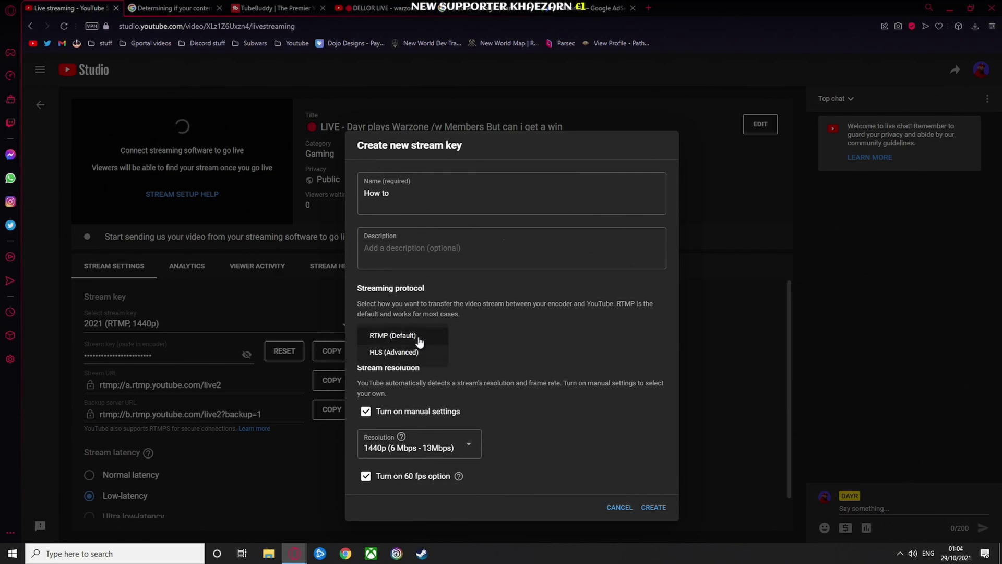
Finish creating the "How to" stream key and copy the key for the encoder
{"action": "left_click", "coordinate": [656, 509]}
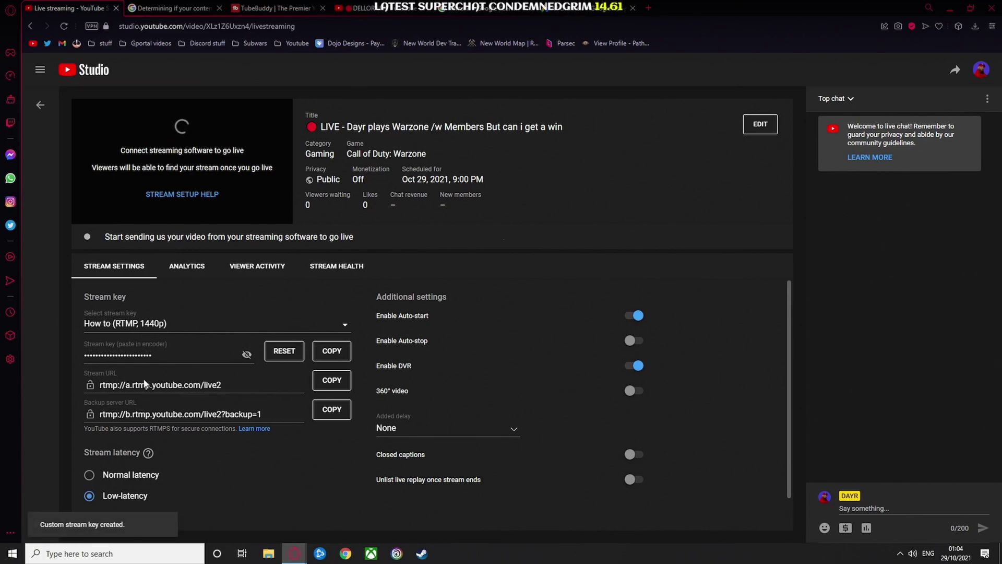
{"action": "left_click", "coordinate": [339, 354]}
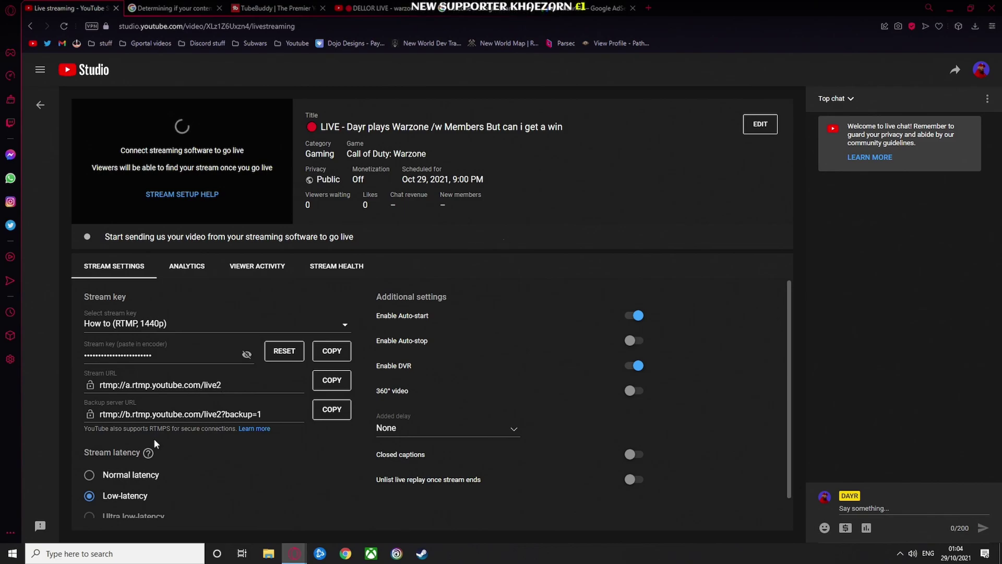
Review the stream latency choices and the available added delay options, keeping the delay at None
{"action": "scroll", "coordinate": [154, 438], "scroll_direction": "down", "scroll_amount": 1}
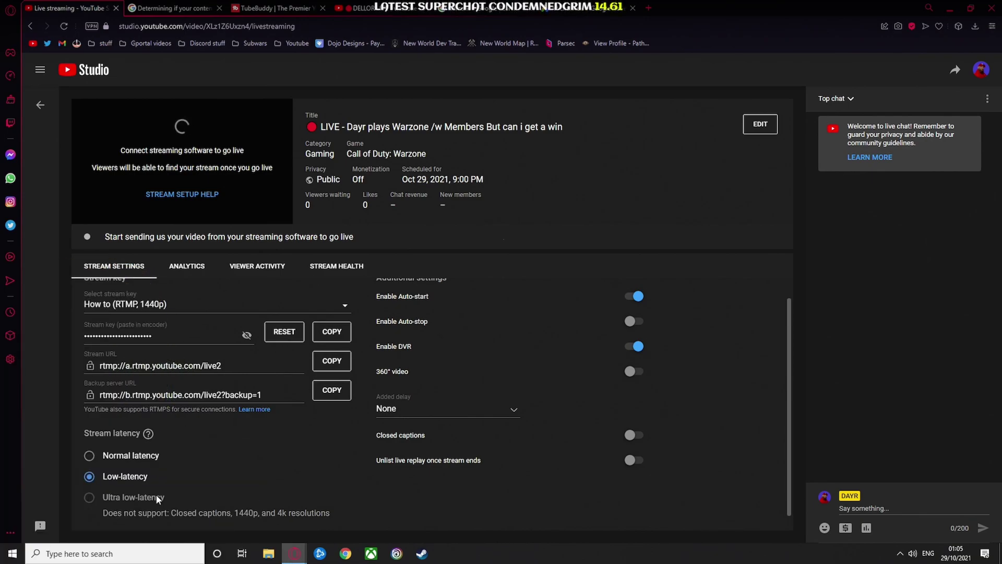
{"action": "scroll", "coordinate": [371, 434], "scroll_direction": "up", "scroll_amount": 1}
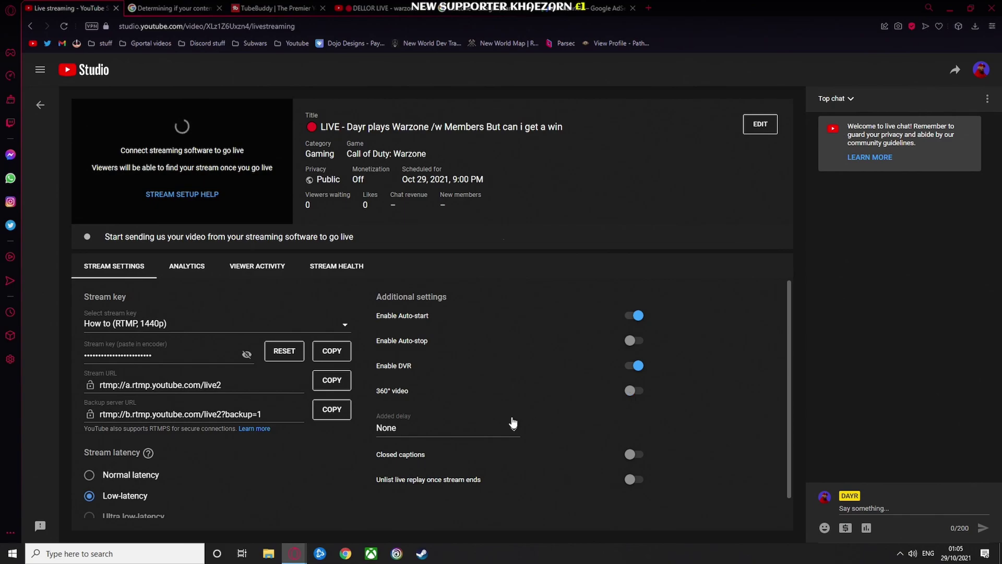
{"action": "left_click", "coordinate": [503, 438]}
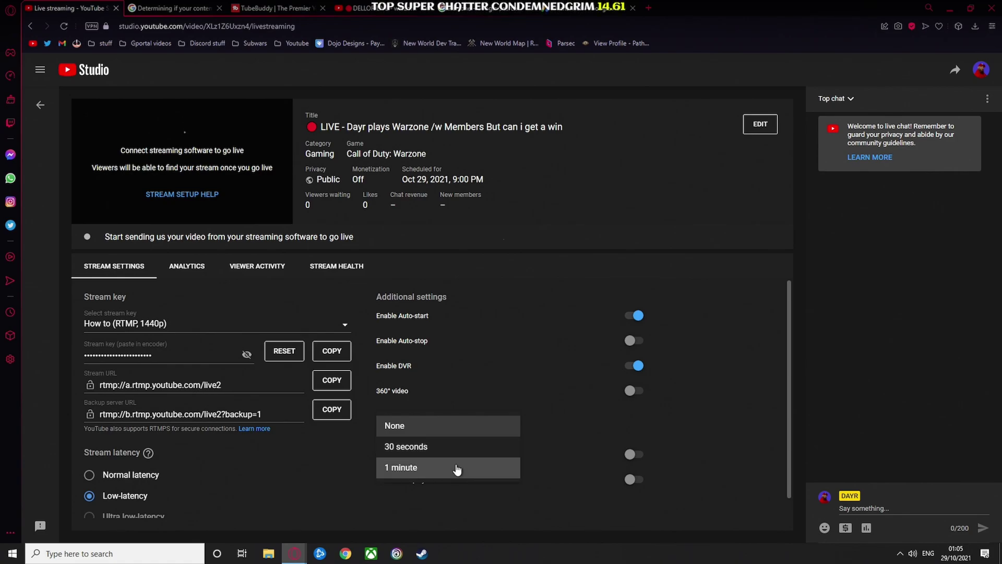
{"action": "left_click", "coordinate": [575, 425]}
Turn on closed captions, check the available caption source options, and turn closed captions off again
{"action": "scroll", "coordinate": [524, 477], "scroll_direction": "down", "scroll_amount": 1}
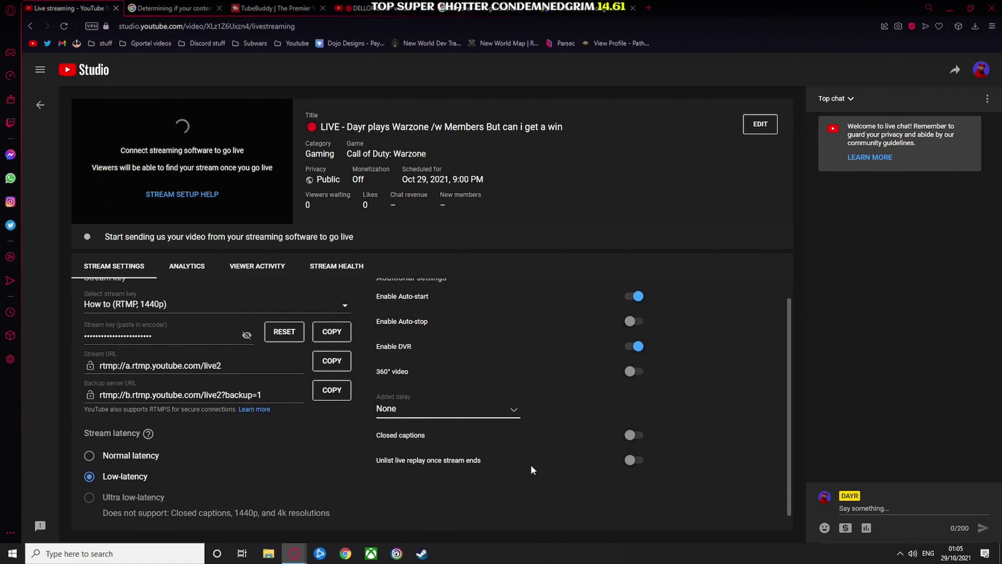
{"action": "left_click", "coordinate": [629, 436]}
{"action": "left_click", "coordinate": [496, 461]}
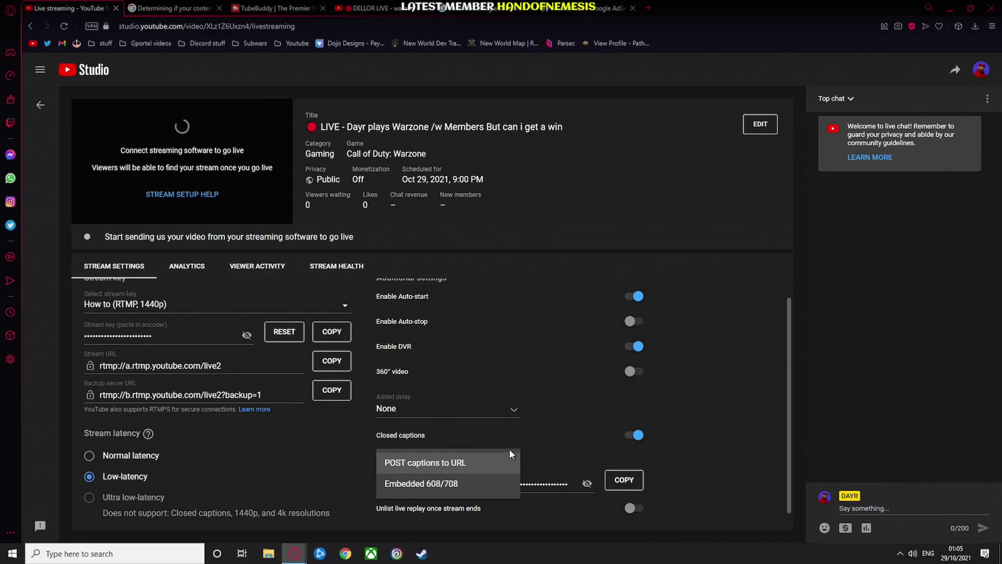
{"action": "left_click", "coordinate": [611, 434]}
{"action": "left_click", "coordinate": [632, 436]}
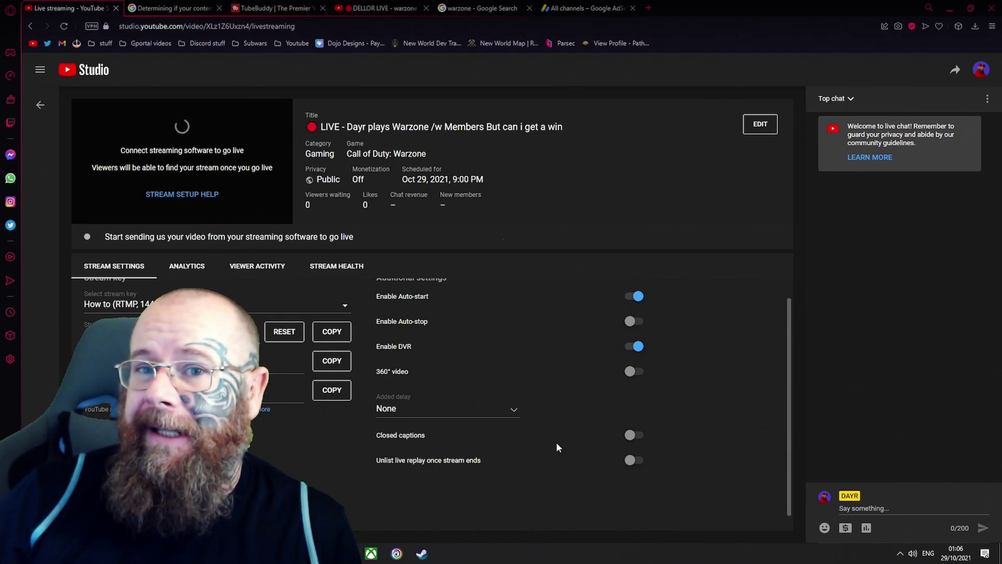
Switch to the DELLOR LIVE Warzone stream page and look through its description and video statistics
{"action": "left_click", "coordinate": [365, 8]}
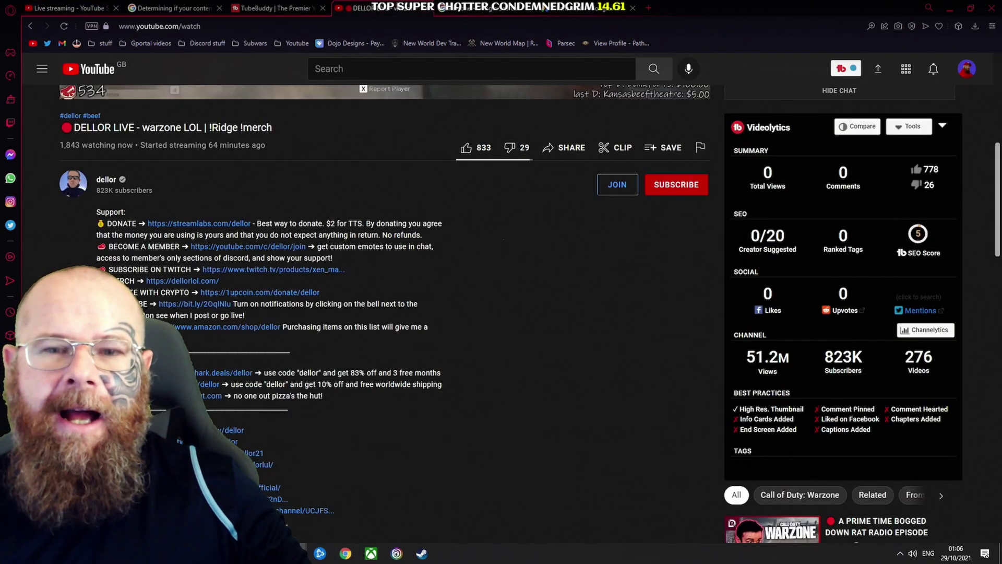
{"action": "scroll", "coordinate": [381, 176], "scroll_direction": "up", "scroll_amount": 6}
{"action": "scroll", "coordinate": [381, 177], "scroll_direction": "down", "scroll_amount": 10}
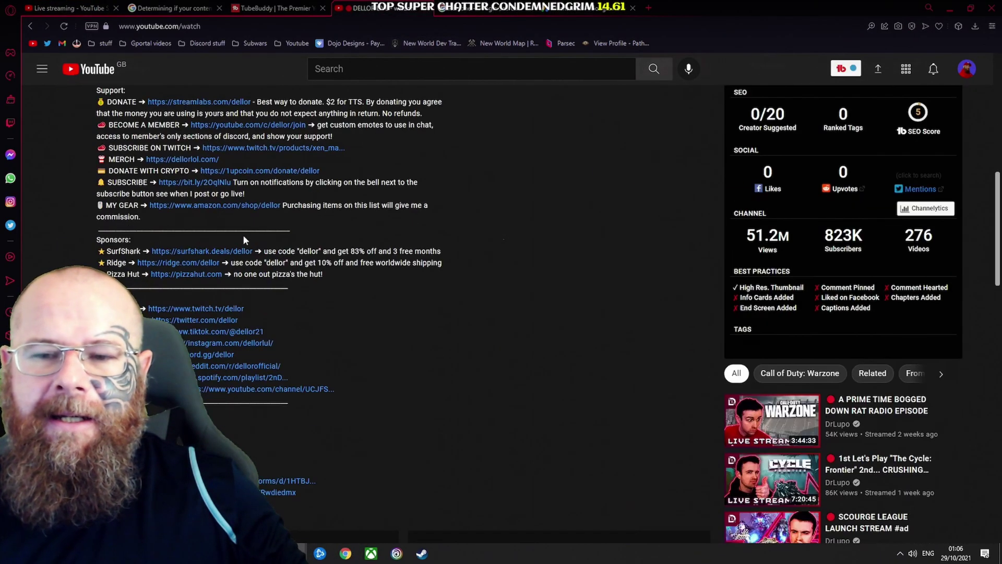
{"action": "scroll", "coordinate": [380, 176], "scroll_direction": "up", "scroll_amount": 5}
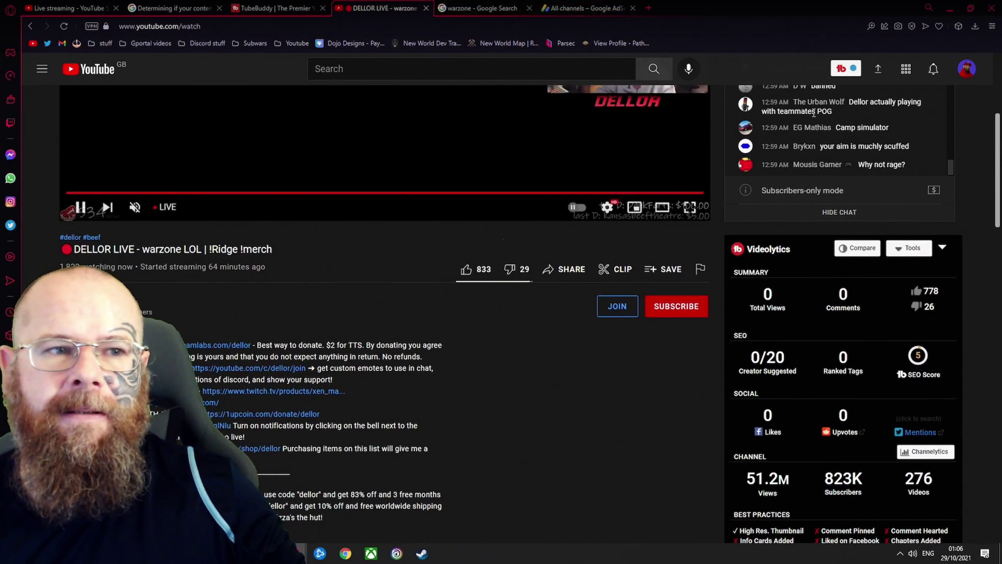
Open your own YouTube channel page and look through its home section
{"action": "left_click", "coordinate": [966, 68]}
{"action": "left_click", "coordinate": [917, 141]}
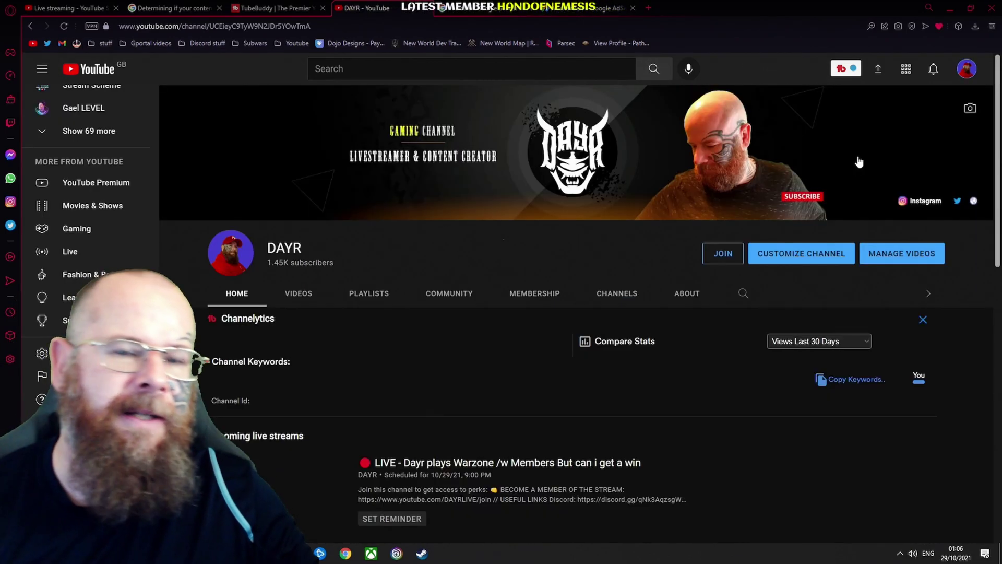
{"action": "scroll", "coordinate": [548, 261], "scroll_direction": "down", "scroll_amount": 4}
{"action": "scroll", "coordinate": [518, 270], "scroll_direction": "down", "scroll_amount": 3}
{"action": "scroll", "coordinate": [298, 172], "scroll_direction": "up", "scroll_amount": 6}
List the channel's uploaded videos sorted by Most popular, and examine their thumbnails, titles and view counts
{"action": "left_click", "coordinate": [298, 171]}
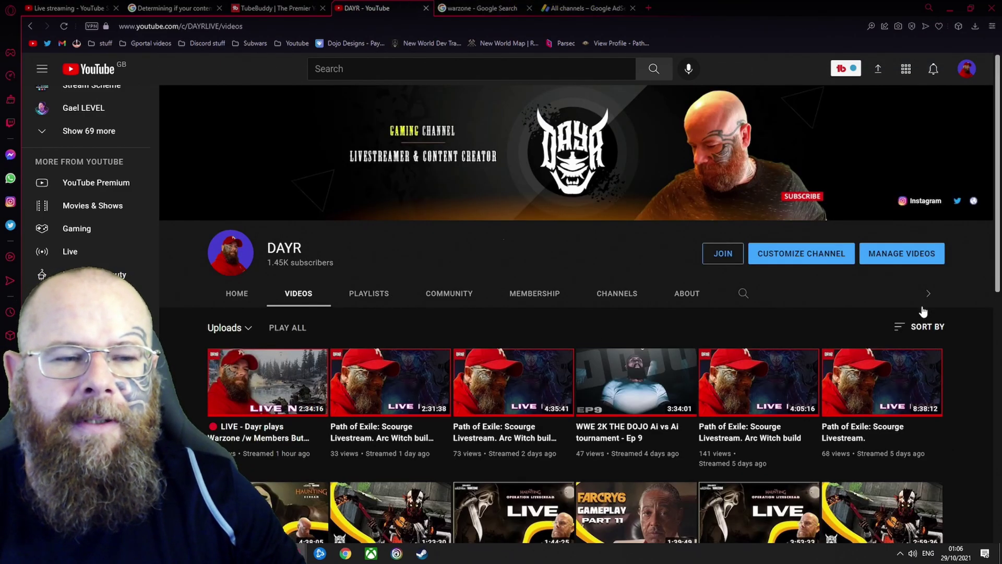
{"action": "left_click", "coordinate": [925, 328]}
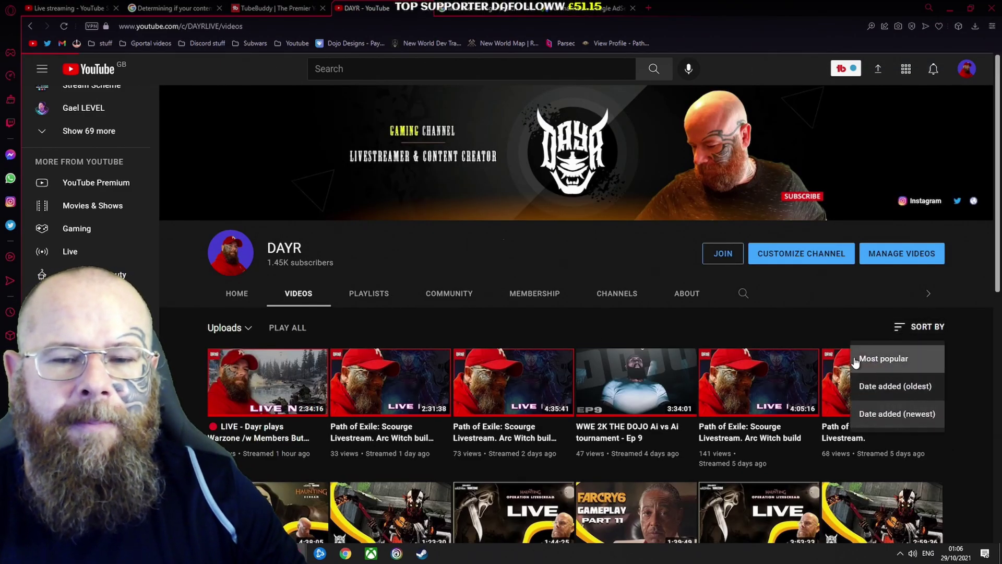
{"action": "left_click", "coordinate": [868, 358]}
{"action": "scroll", "coordinate": [703, 295], "scroll_direction": "down", "scroll_amount": 2}
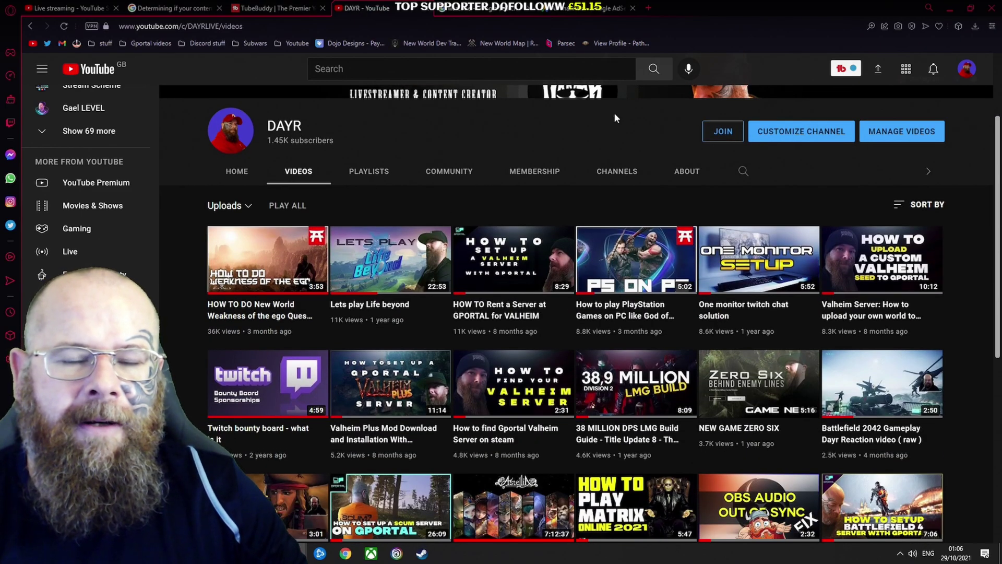
{"action": "mouse_move", "coordinate": [393, 257]}
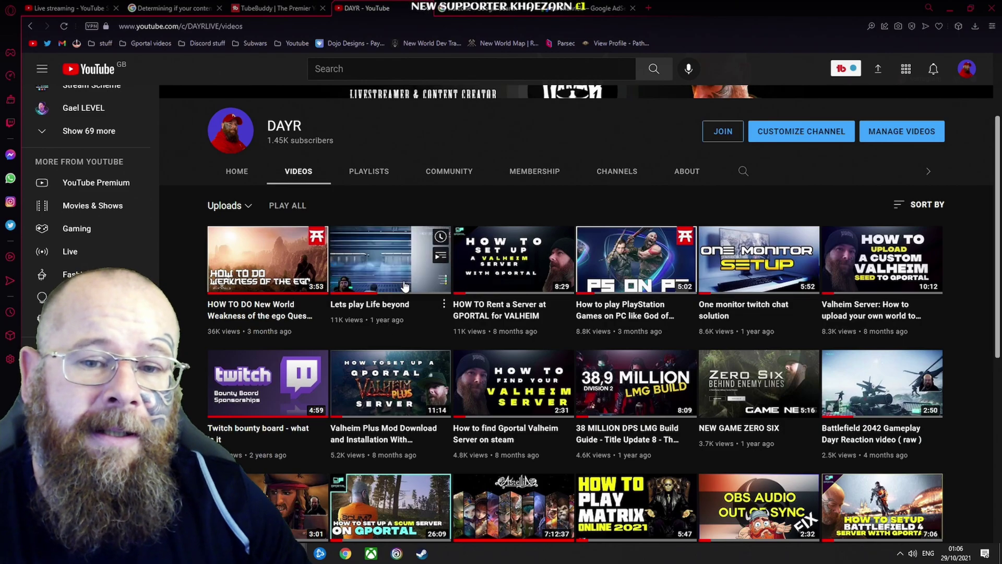
{"action": "mouse_move", "coordinate": [270, 278]}
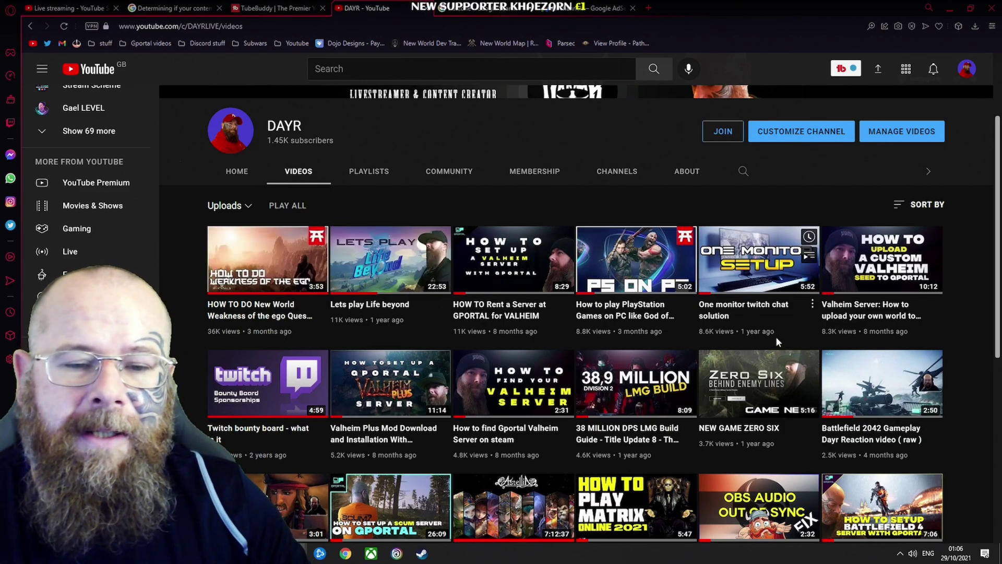
{"action": "mouse_move", "coordinate": [766, 417]}
{"action": "scroll", "coordinate": [766, 417], "scroll_direction": "down", "scroll_amount": 5}
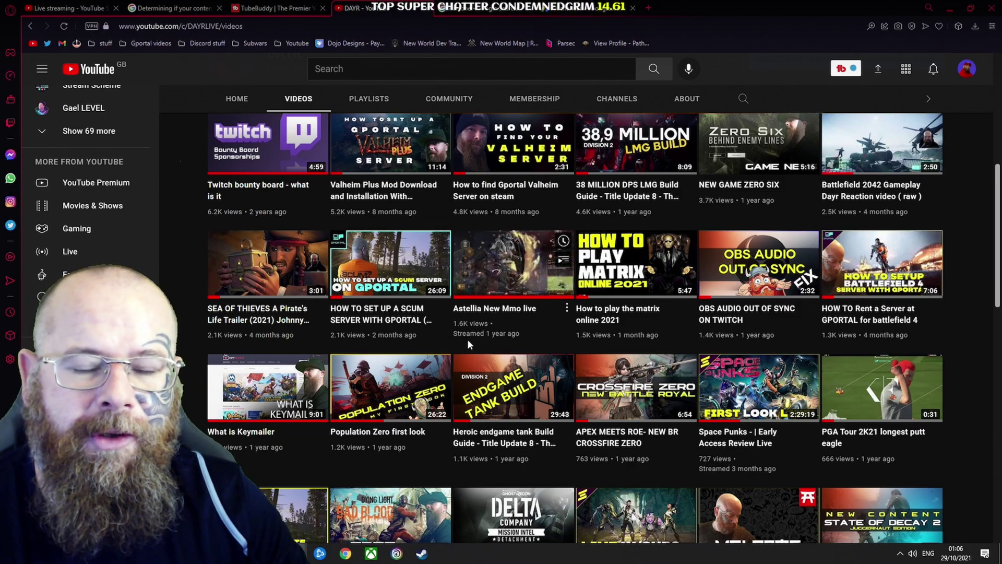
{"action": "scroll", "coordinate": [510, 335], "scroll_direction": "up", "scroll_amount": 2}
{"action": "scroll", "coordinate": [510, 335], "scroll_direction": "up", "scroll_amount": 4}
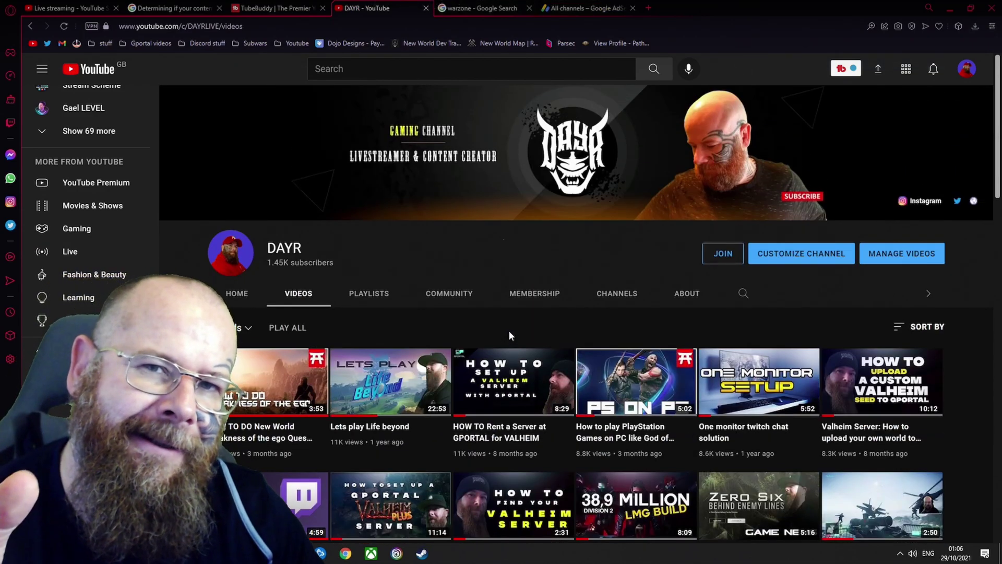
Return to the scheduled Warzone stream's live streaming page and open its analytics
{"action": "left_click", "coordinate": [79, 8]}
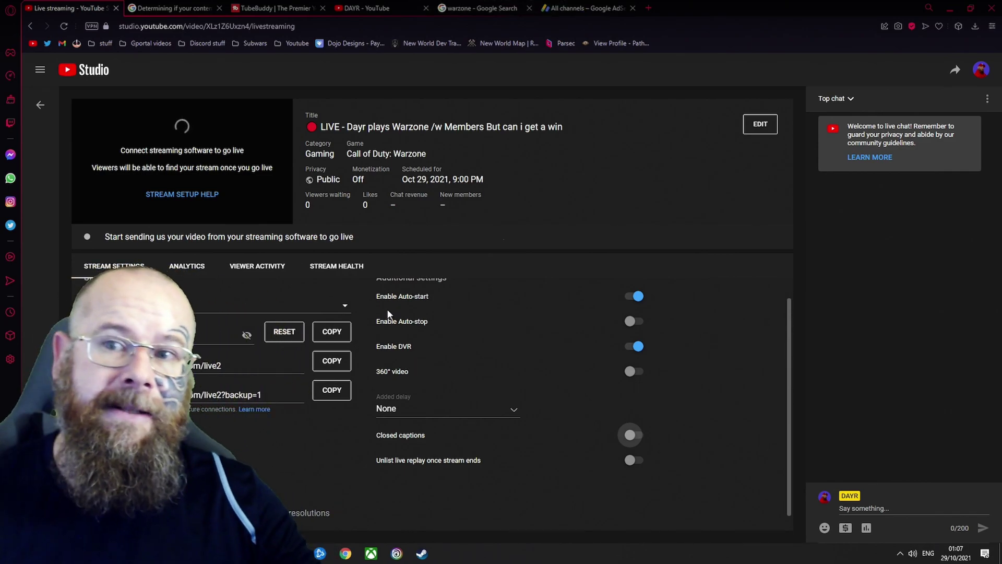
{"action": "left_click", "coordinate": [168, 6]}
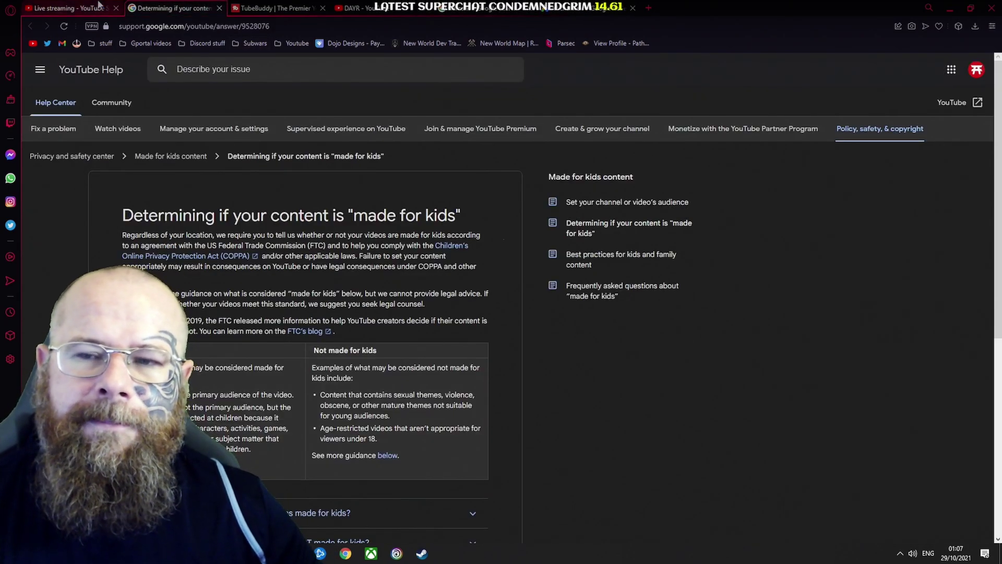
{"action": "left_click", "coordinate": [70, 7]}
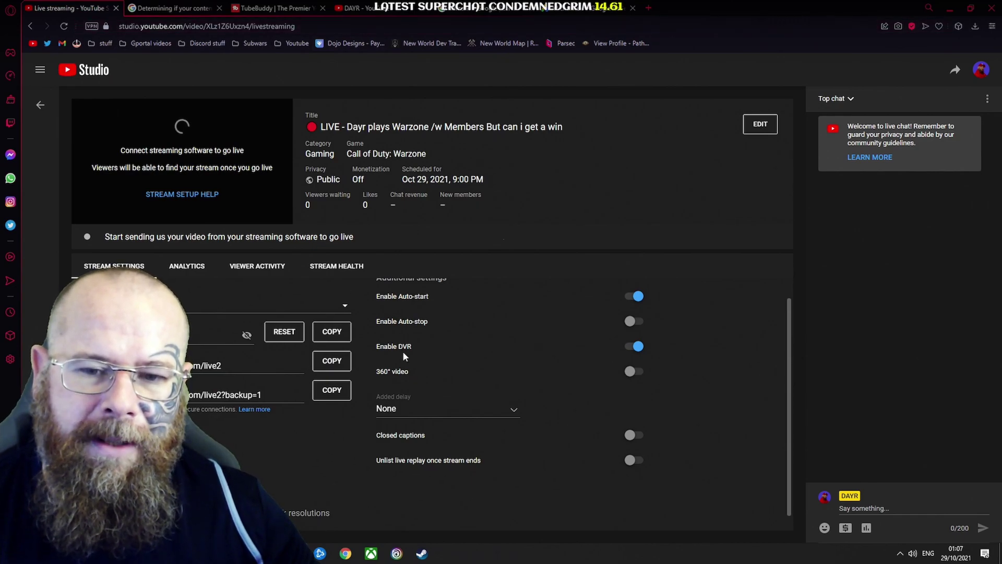
{"action": "left_click", "coordinate": [200, 271]}
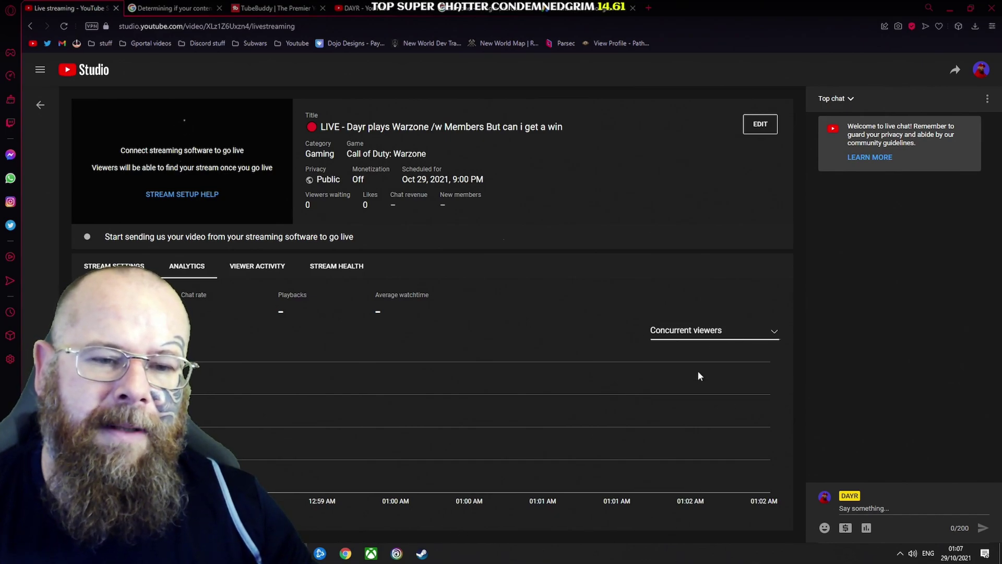
Look through the stream's analytics metric options, viewer activity and stream health
{"action": "left_click", "coordinate": [692, 341]}
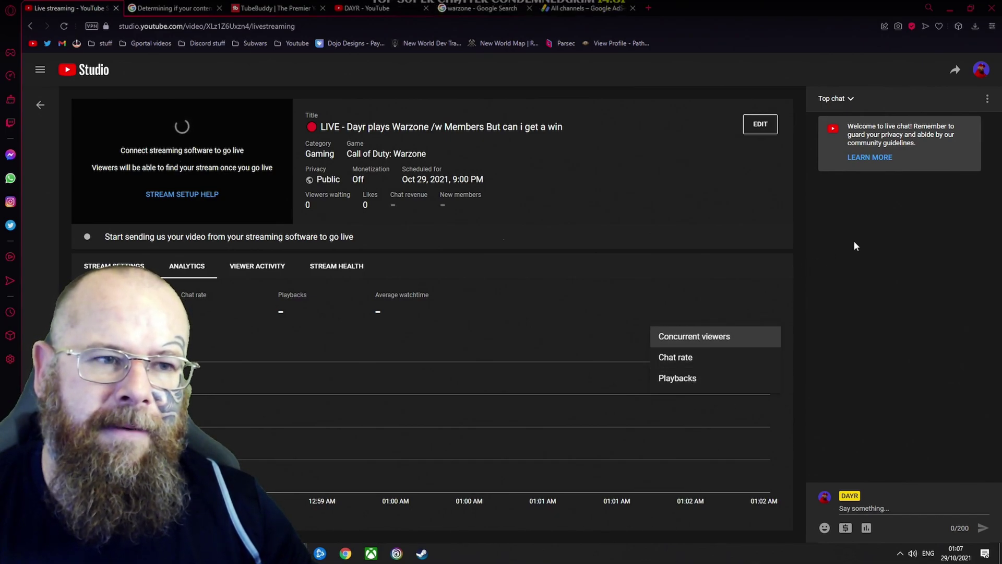
{"action": "left_click", "coordinate": [257, 268]}
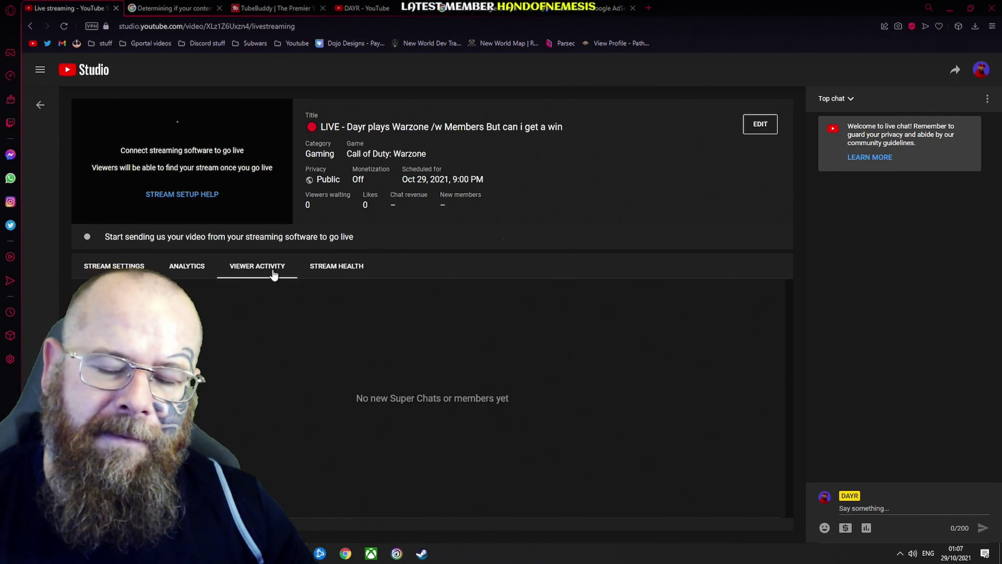
{"action": "left_click", "coordinate": [348, 272]}
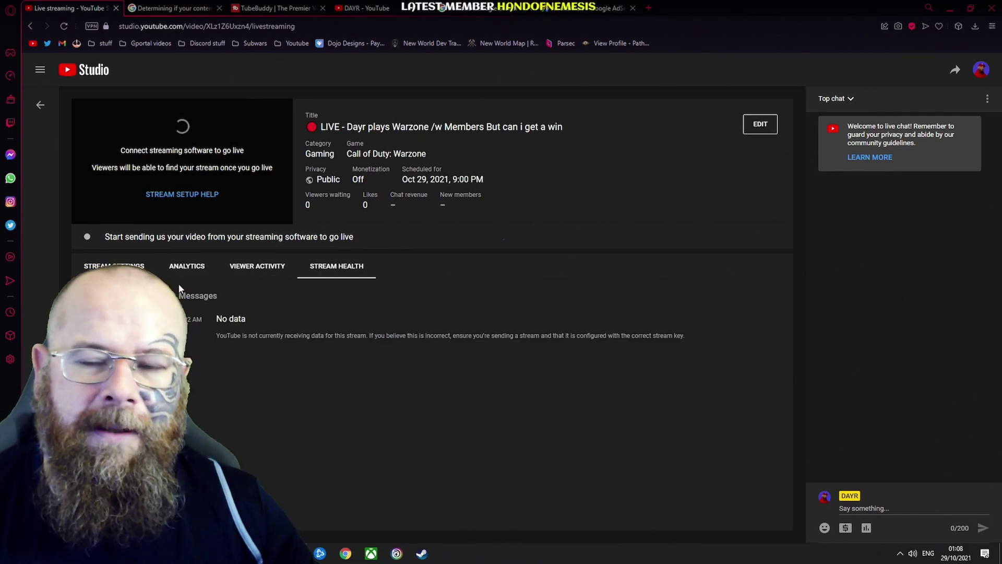
{"action": "left_click", "coordinate": [241, 268]}
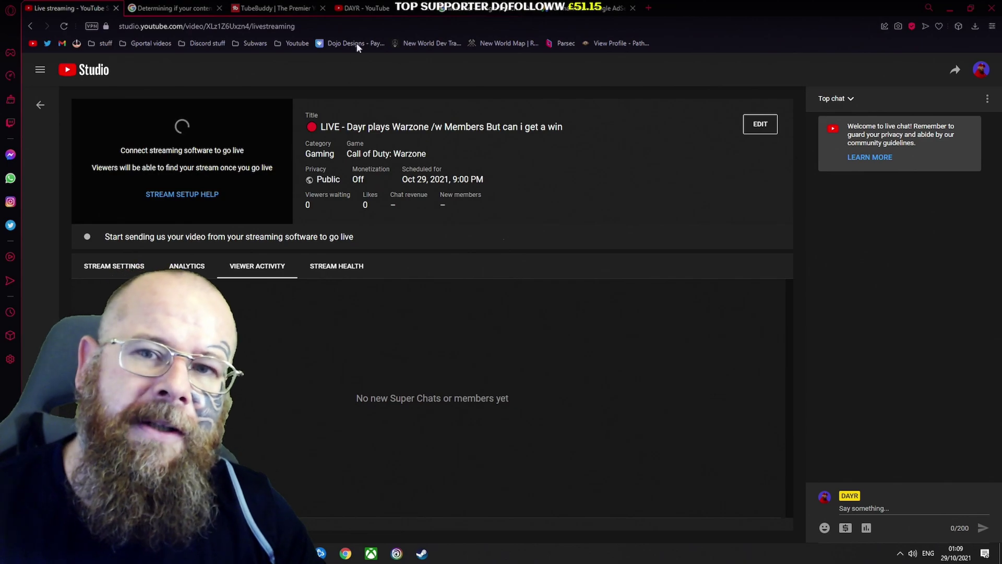
Open the channel dashboard in YouTube Studio from your channel page, and show the Google Support chat request before ending it
{"action": "left_click", "coordinate": [371, 9]}
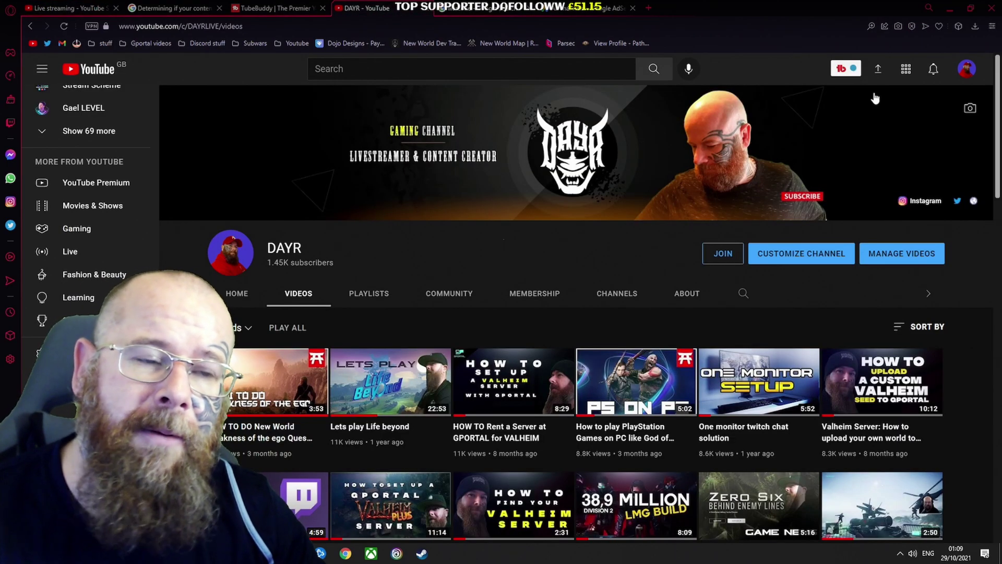
{"action": "left_click", "coordinate": [957, 72]}
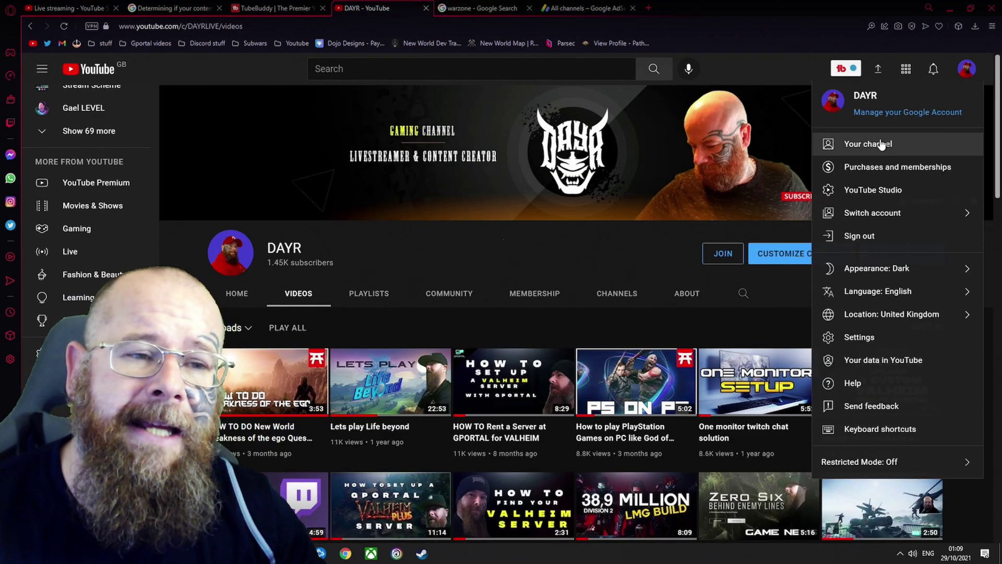
{"action": "left_click", "coordinate": [848, 190]}
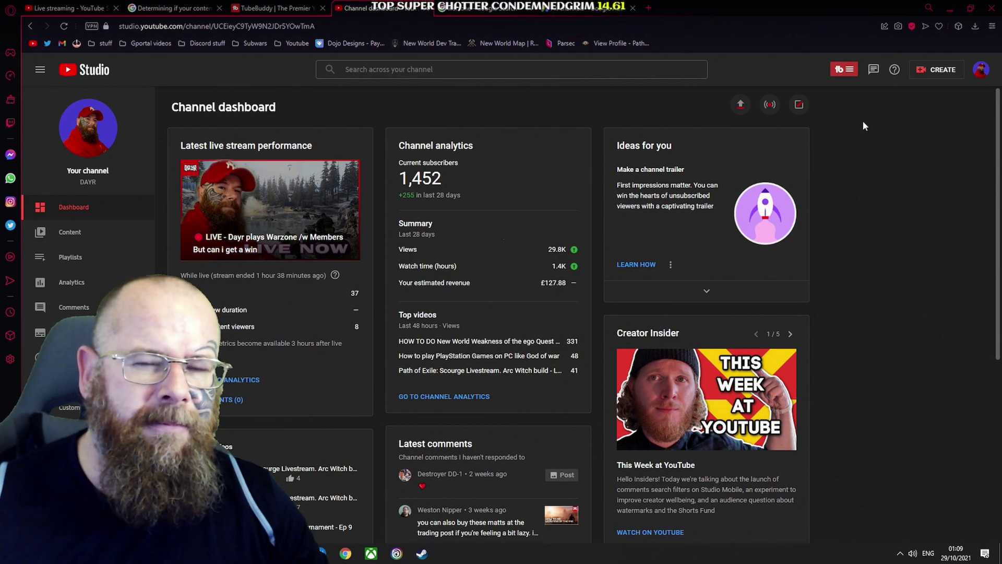
{"action": "left_click", "coordinate": [875, 73]}
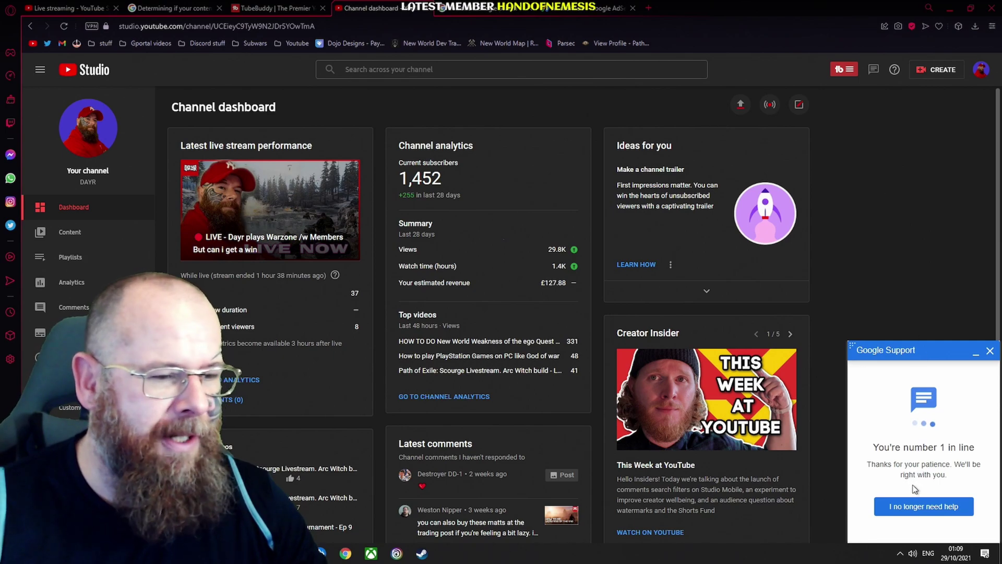
{"action": "left_click", "coordinate": [909, 508]}
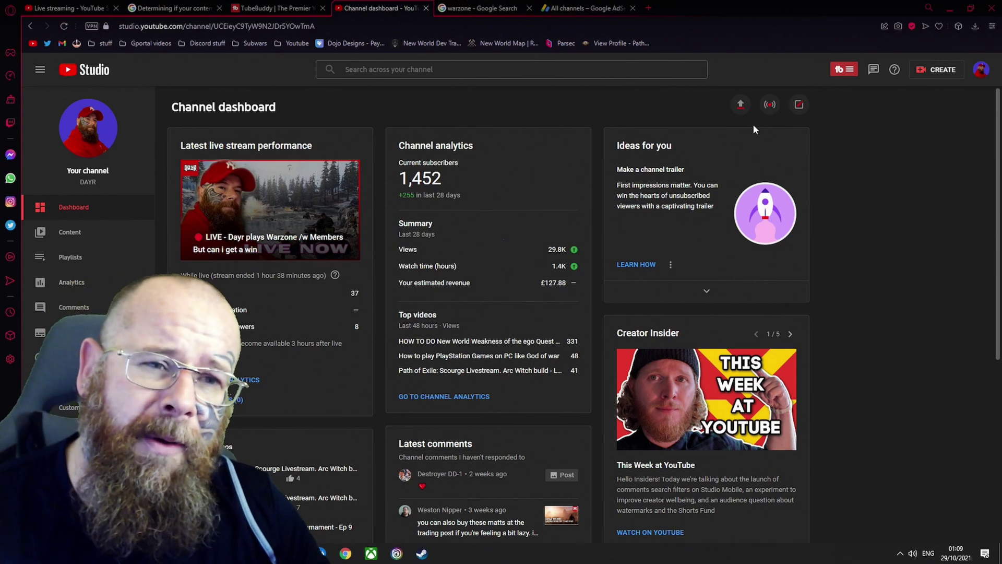
Return to the scheduled Warzone stream's live streaming page and review its stream health and stream settings
{"action": "left_click", "coordinate": [276, 8]}
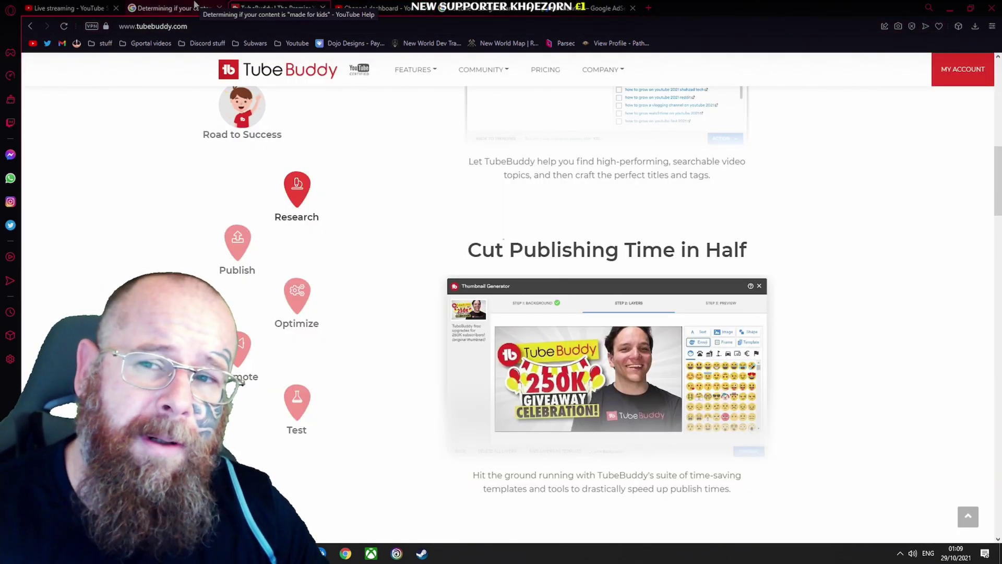
{"action": "key", "text": "ctrl+1"}
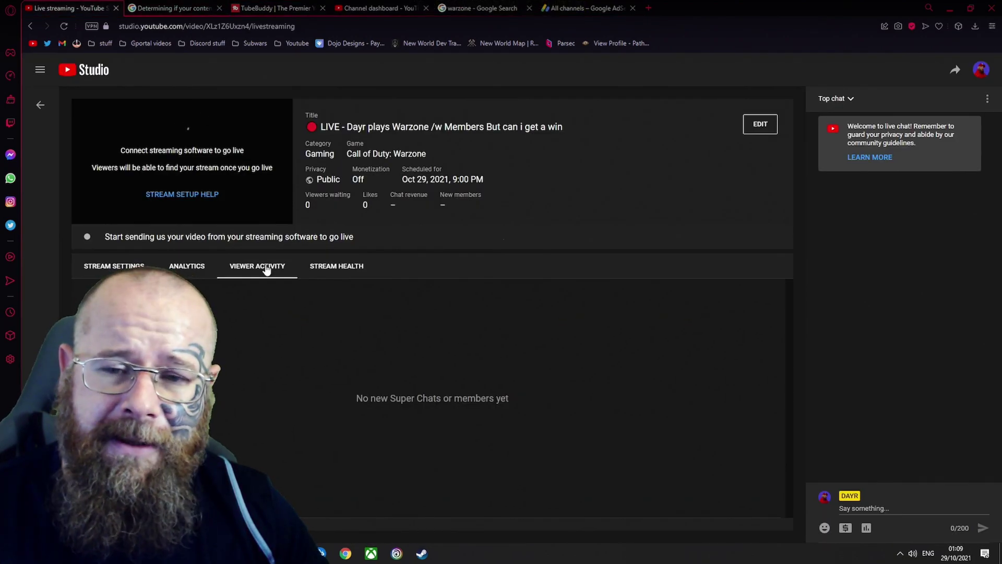
{"action": "left_click", "coordinate": [329, 267]}
{"action": "left_click", "coordinate": [114, 266]}
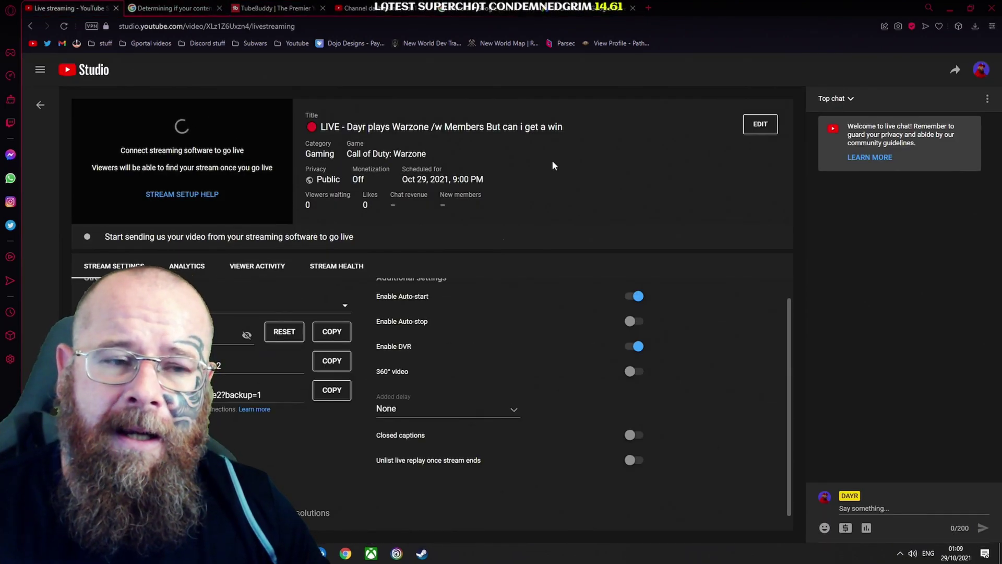
{"action": "scroll", "coordinate": [552, 296], "scroll_direction": "up", "scroll_amount": 1}
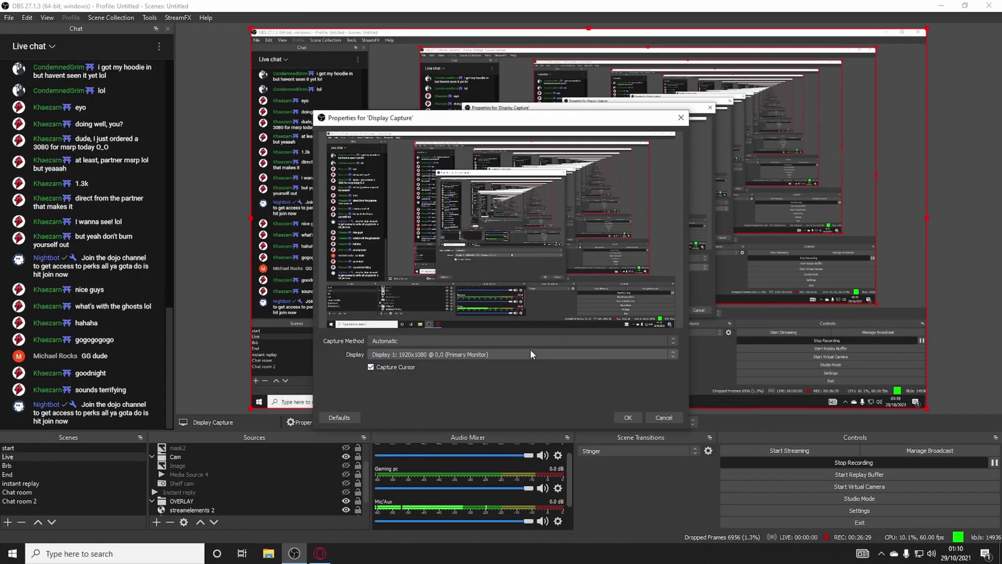
In OBS, accept the Display Capture properties with Display 1 as the source and disable the preview
{"action": "left_click", "coordinate": [623, 416]}
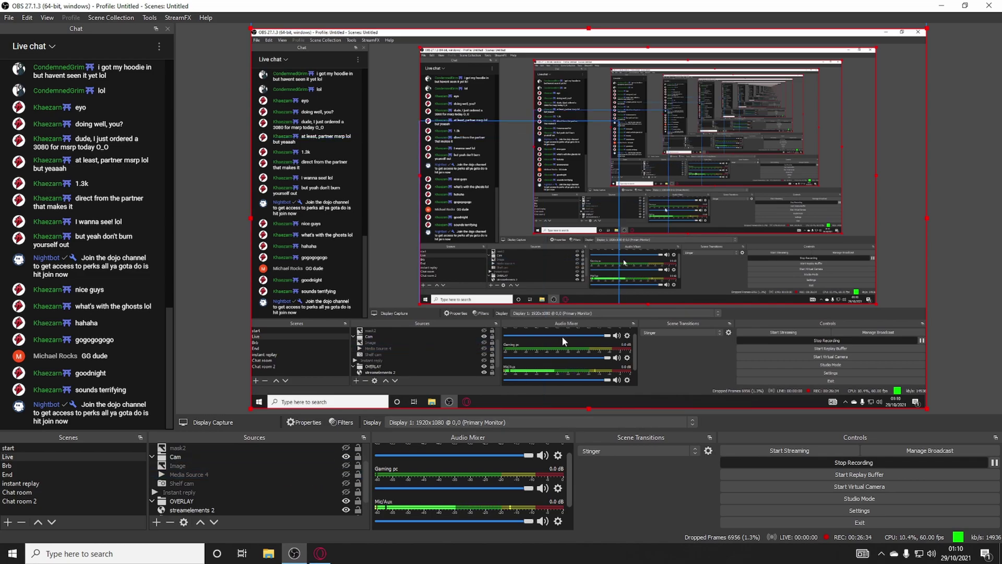
{"action": "right_click", "coordinate": [577, 322]}
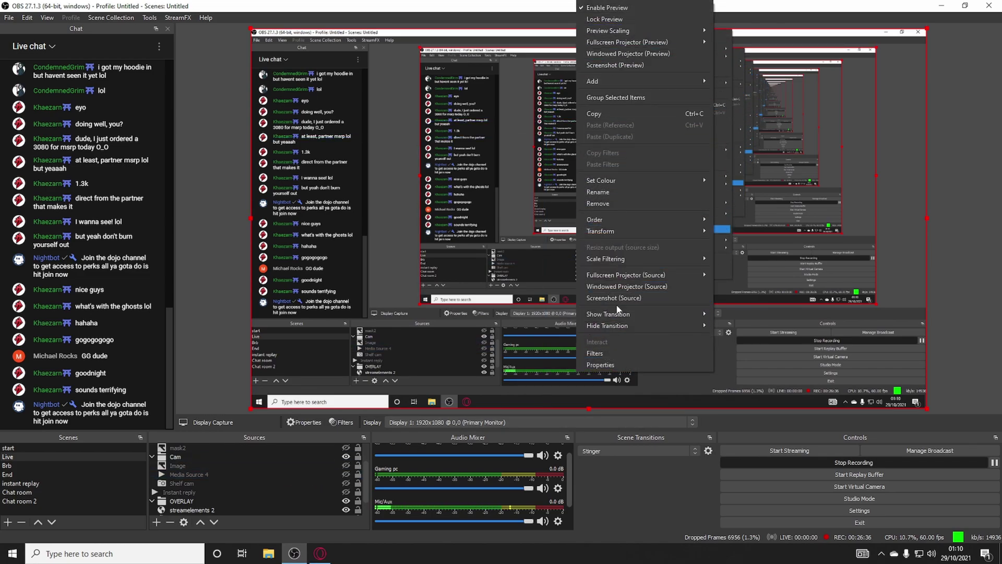
{"action": "left_click", "coordinate": [606, 8]}
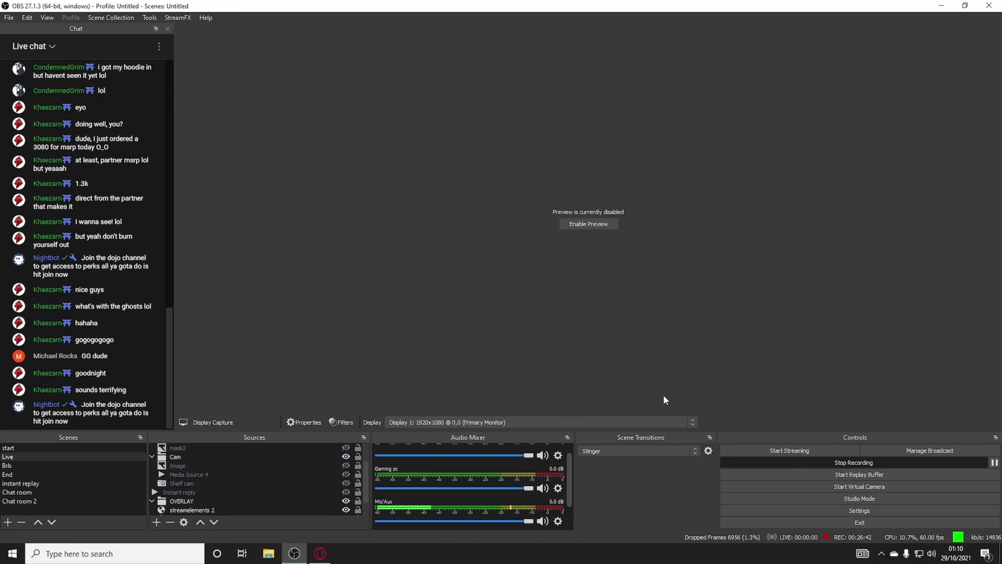
Review the Stream, Output and Video settings in OBS, including service, bitrate and resolution, and close the settings
{"action": "left_click", "coordinate": [824, 514]}
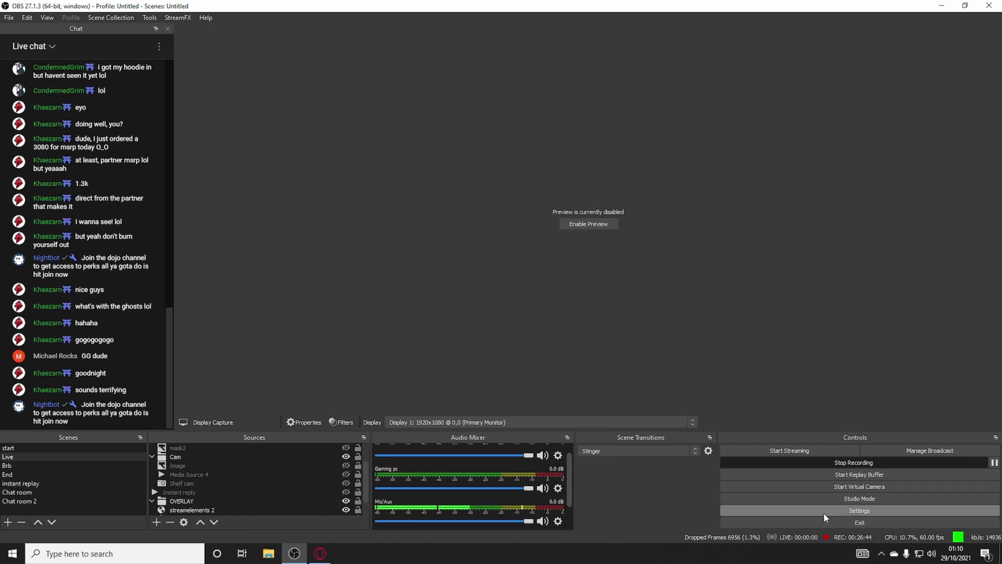
{"action": "left_click", "coordinate": [290, 131]}
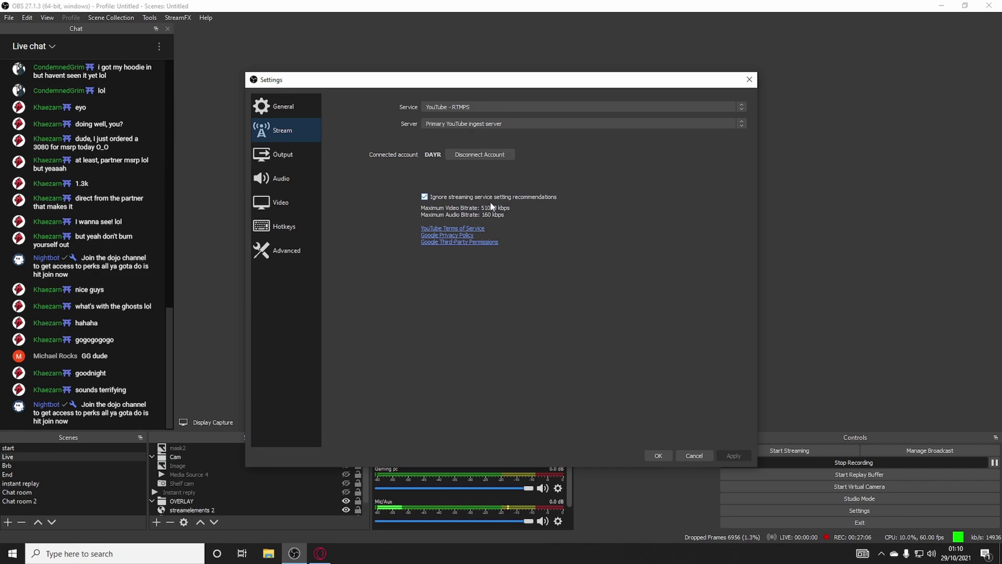
{"action": "left_click", "coordinate": [289, 149]}
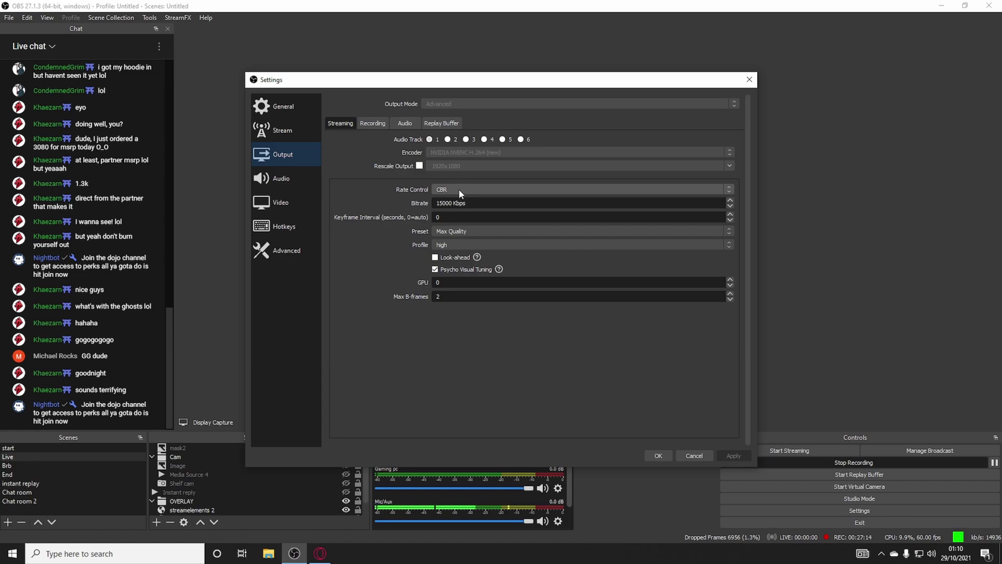
{"action": "left_click", "coordinate": [290, 133]}
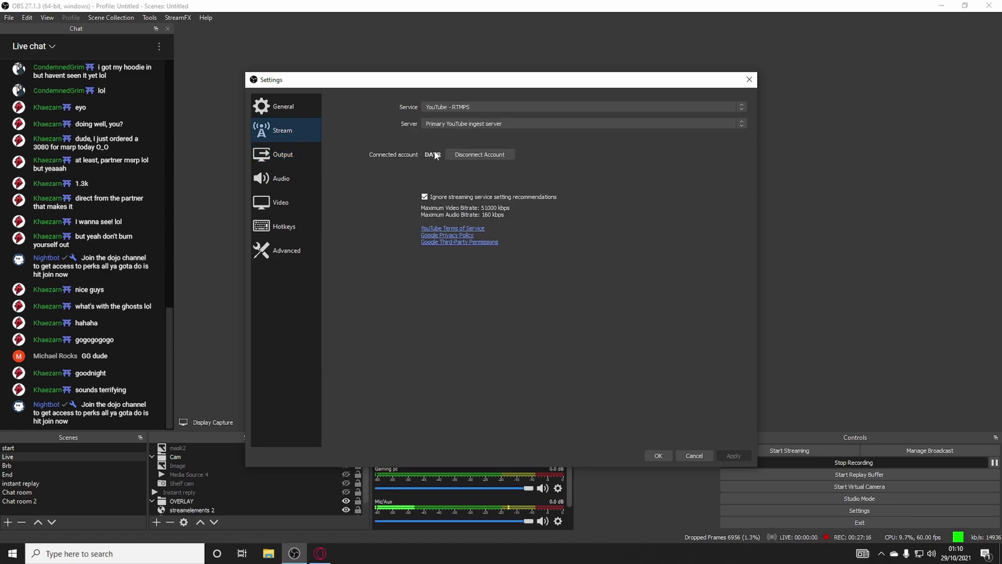
{"action": "left_click", "coordinate": [301, 155]}
{"action": "left_click", "coordinate": [295, 199]}
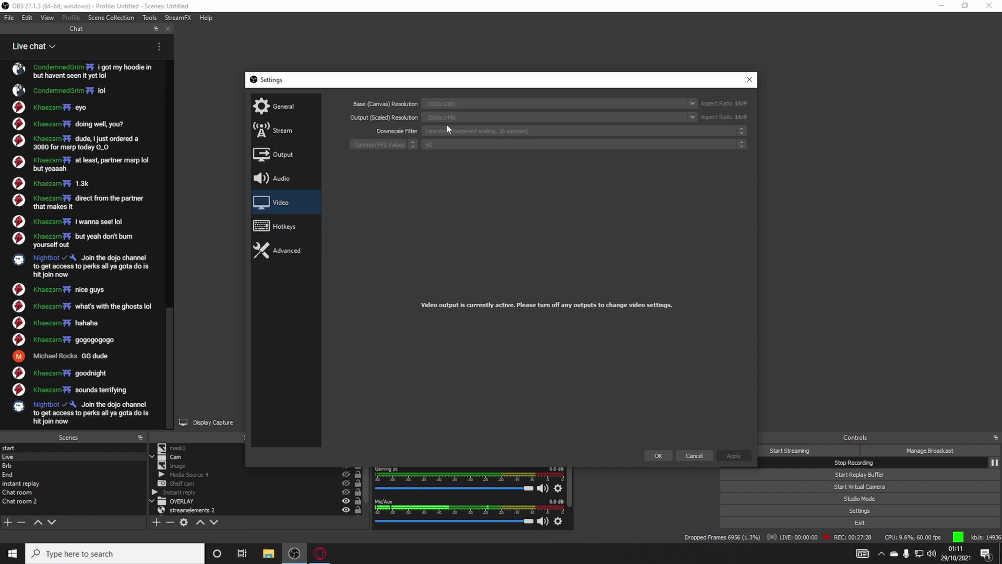
{"action": "left_click", "coordinate": [669, 456]}
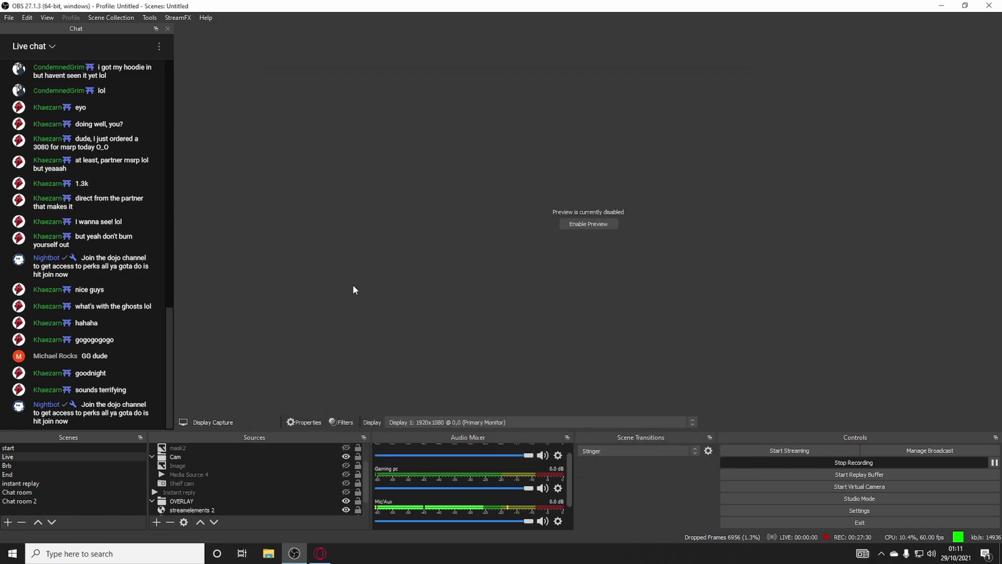